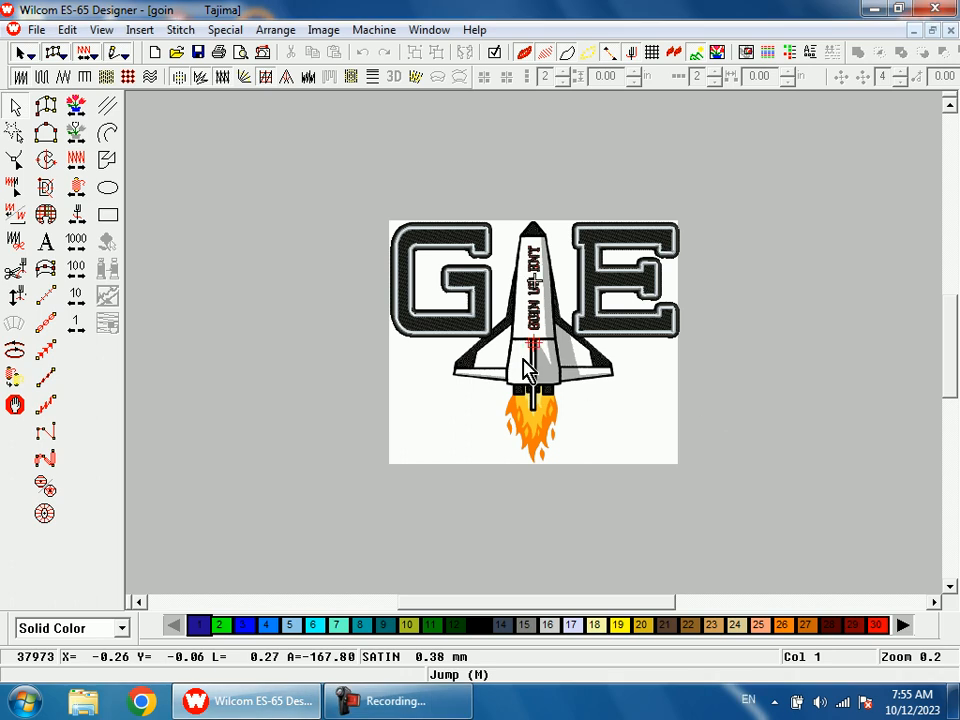
Start an Input C column at the central fin's left base and trace the body's bottom edge around the lower-left corner and up the side
{"action": "key", "text": "b"}
{"action": "left_click_drag", "start_coordinate": [487, 338], "coordinate": [607, 461]}
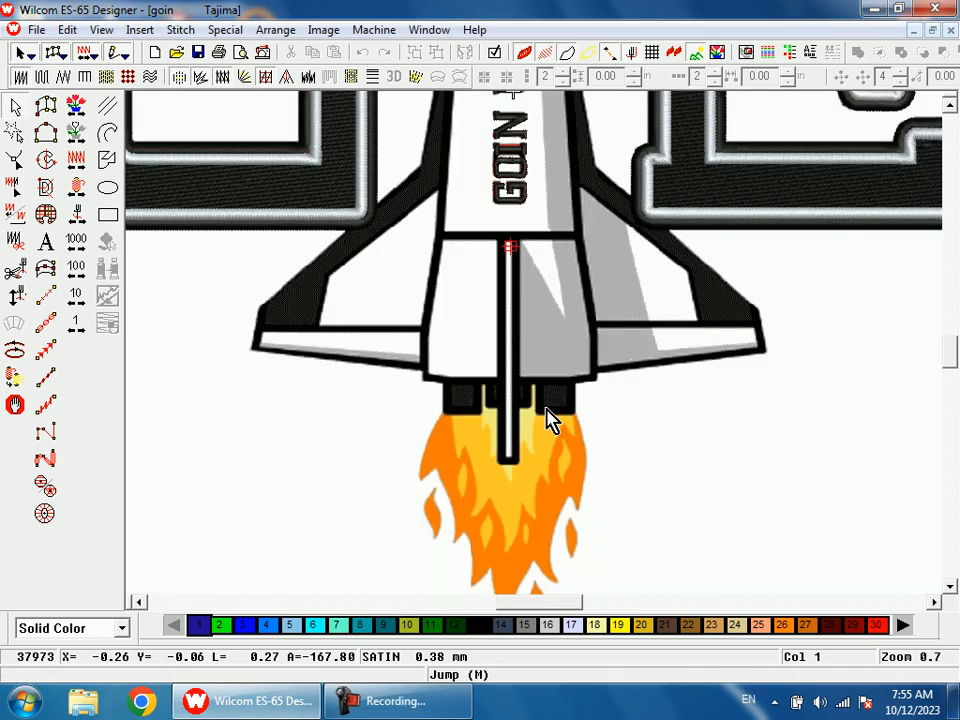
{"action": "scroll", "coordinate": [560, 425], "scroll_direction": "up", "scroll_amount": 3}
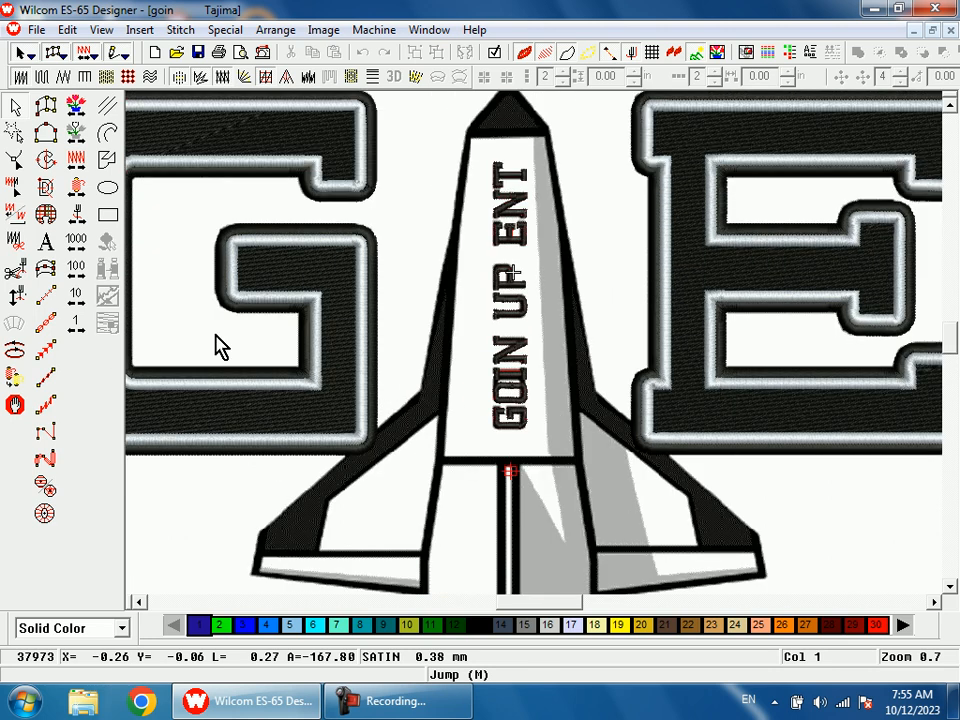
{"action": "left_click", "coordinate": [714, 152]}
{"action": "left_click", "coordinate": [46, 268]}
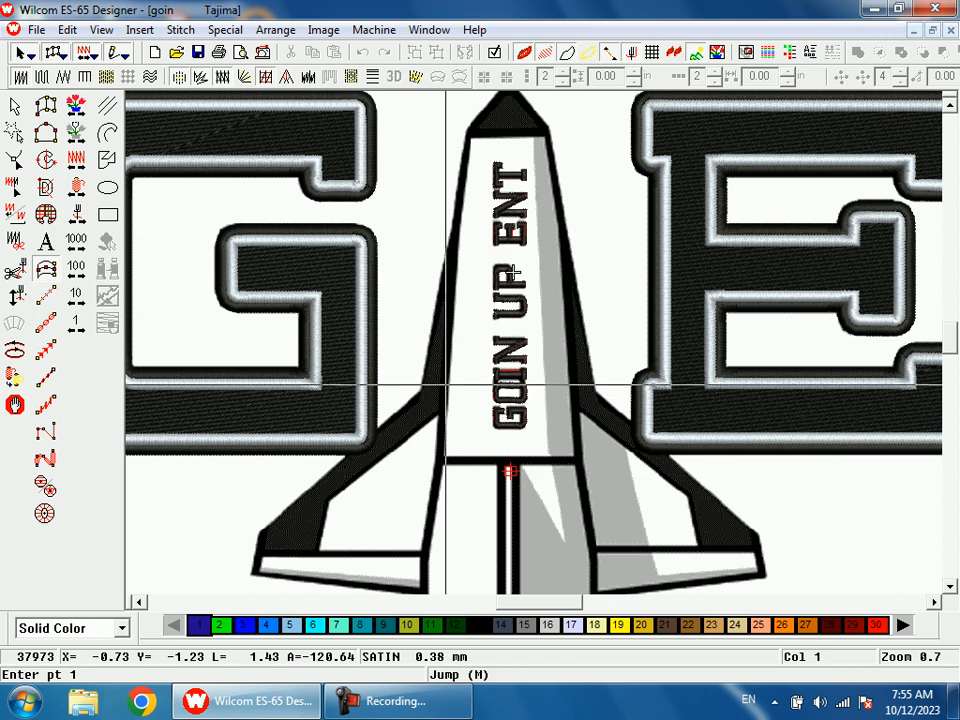
{"action": "key", "text": "shift+z"}
{"action": "key", "text": "b"}
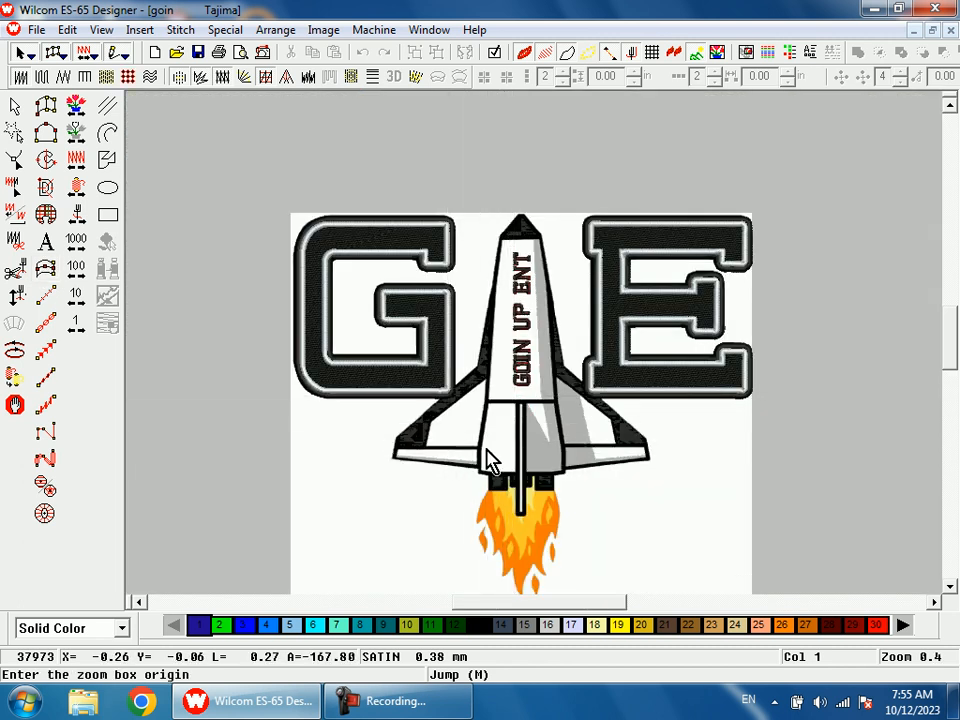
{"action": "left_click_drag", "start_coordinate": [482, 374], "coordinate": [550, 475]}
{"action": "scroll", "coordinate": [552, 470], "scroll_direction": "down", "scroll_amount": 1}
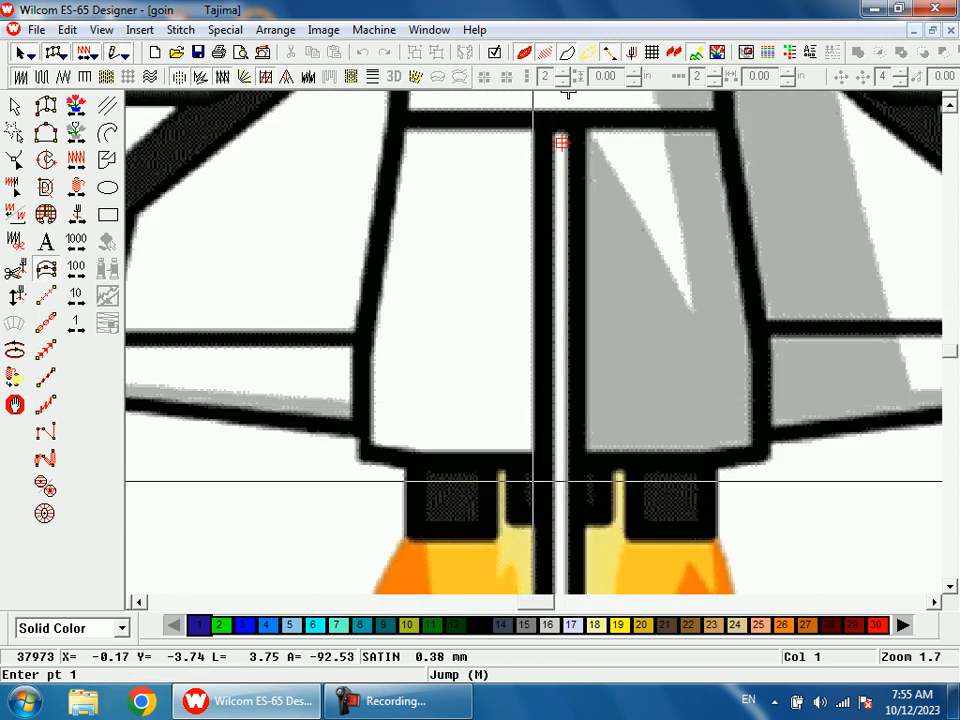
{"action": "left_click", "coordinate": [536, 452]}
{"action": "left_click", "coordinate": [407, 453]}
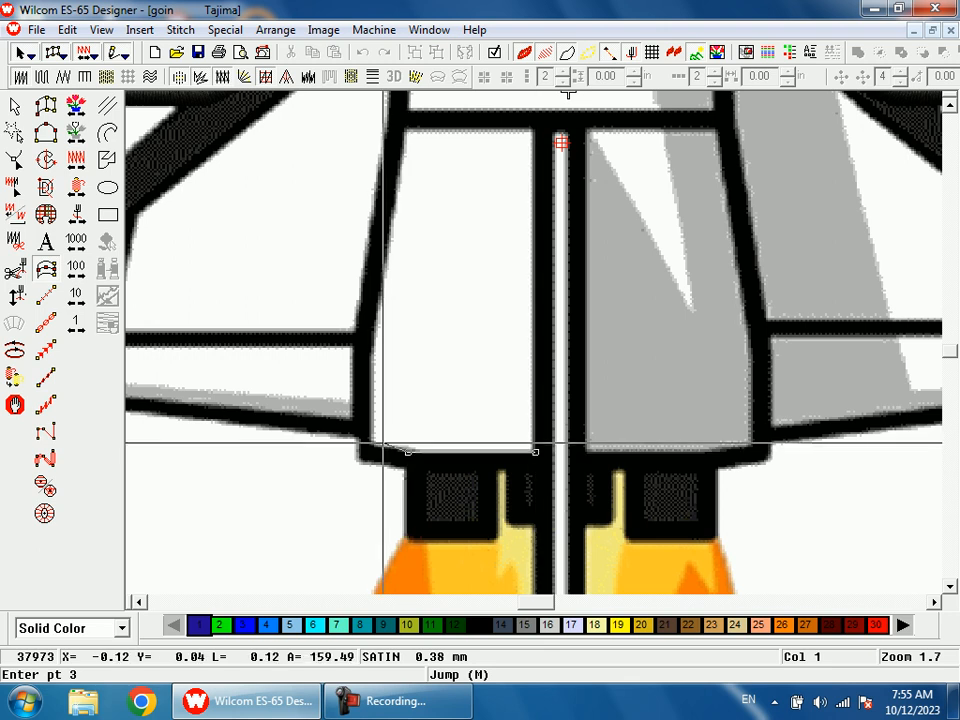
{"action": "left_click", "coordinate": [371, 446]}
{"action": "left_click", "coordinate": [370, 344]}
Try to continue the column outline up the body's left side and around the black nose cone
{"action": "key", "text": "shift+z"}
{"action": "key", "text": "shift+z"}
{"action": "scroll", "coordinate": [497, 245], "scroll_direction": "up", "scroll_amount": 1}
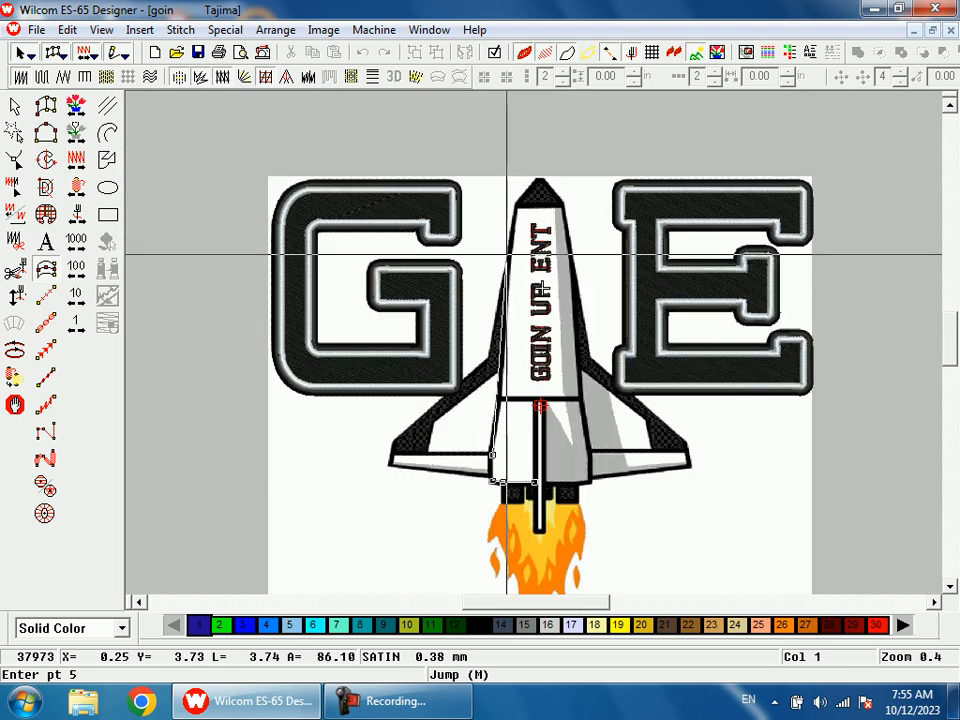
{"action": "key", "text": "b"}
{"action": "left_click_drag", "start_coordinate": [513, 191], "coordinate": [561, 265]}
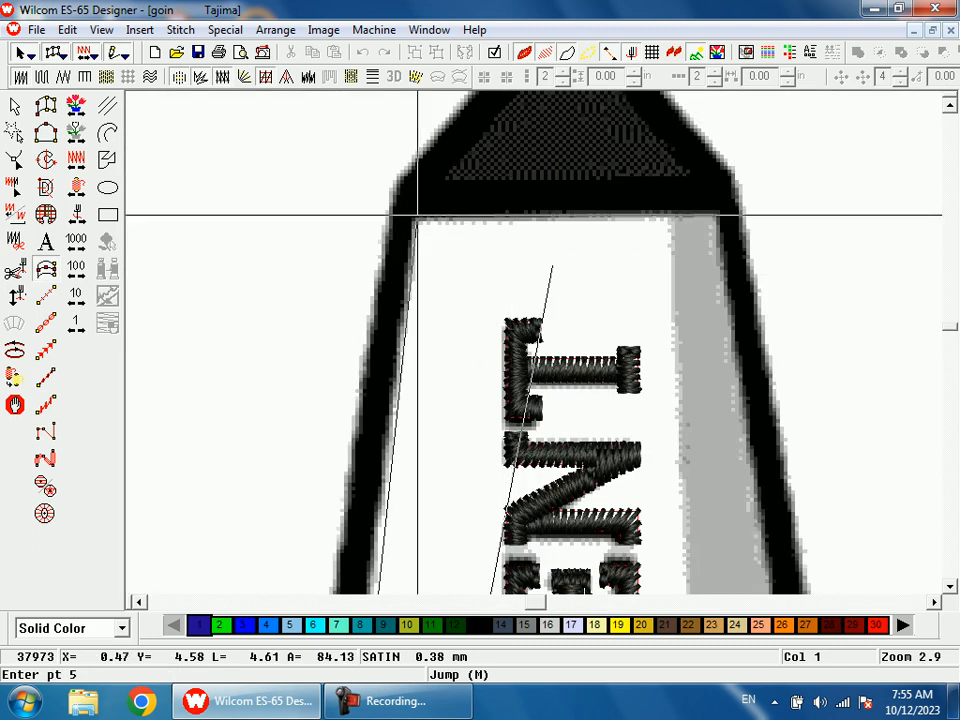
{"action": "left_click", "coordinate": [411, 214]}
{"action": "scroll", "coordinate": [576, 182], "scroll_direction": "up", "scroll_amount": 1}
{"action": "left_click", "coordinate": [564, 160]}
{"action": "left_click", "coordinate": [589, 160]}
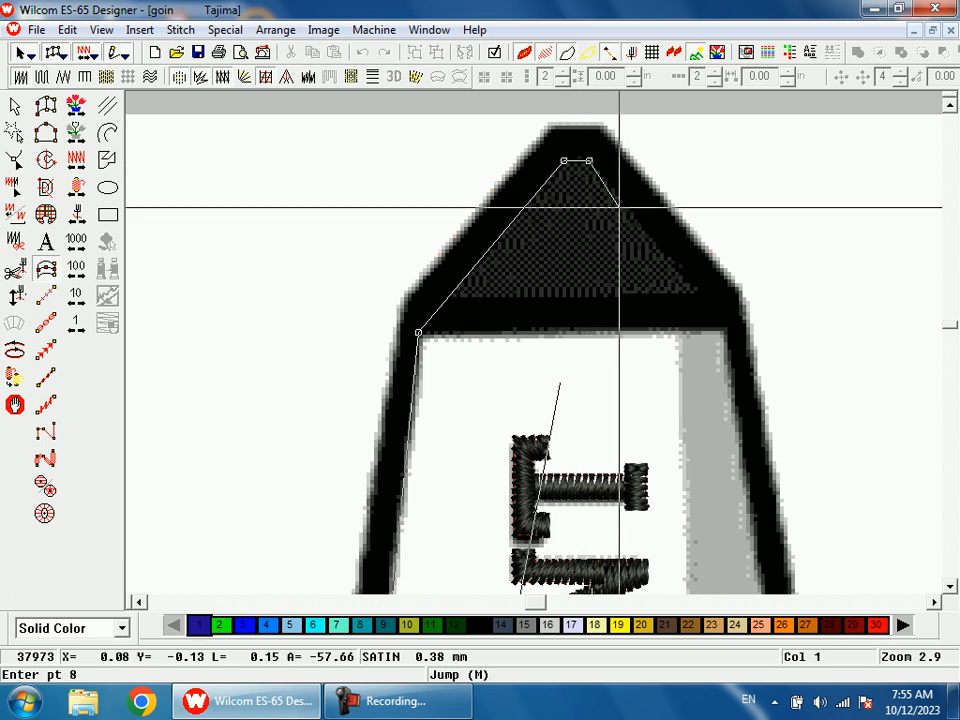
{"action": "left_click", "coordinate": [727, 330]}
{"action": "key", "text": "shift+z"}
{"action": "key", "text": "shift+z"}
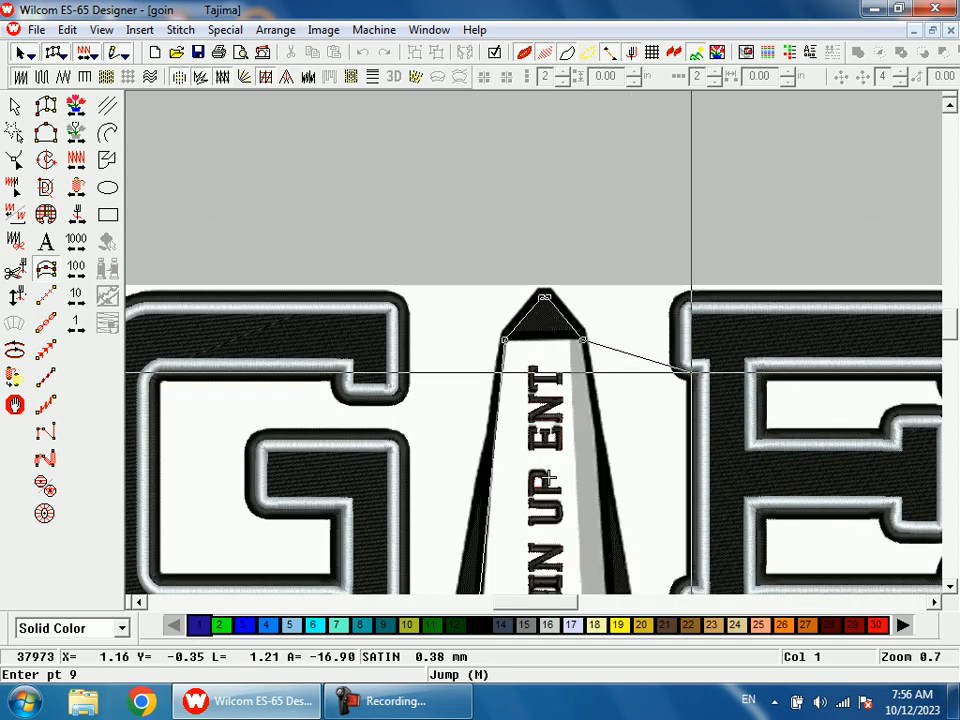
Remove the column points placed around the nose cone and at the body's upper-left corner
{"action": "key", "text": "BackSpace"}
{"action": "key", "text": "BackSpace"}
{"action": "key", "text": "BackSpace"}
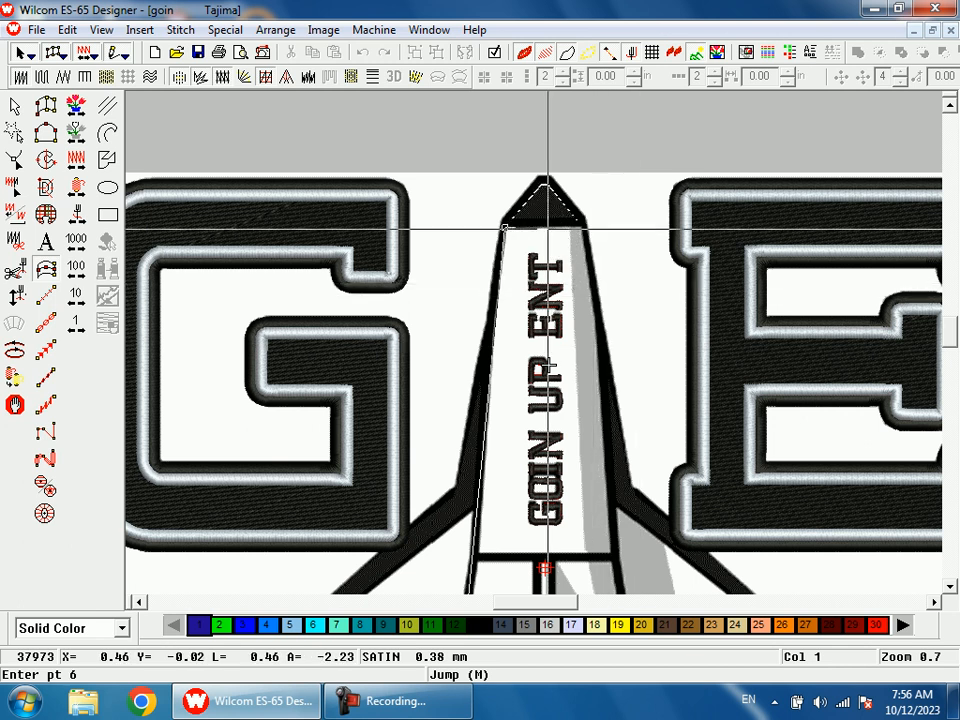
{"action": "key", "text": "b"}
{"action": "left_click_drag", "start_coordinate": [506, 182], "coordinate": [555, 256]}
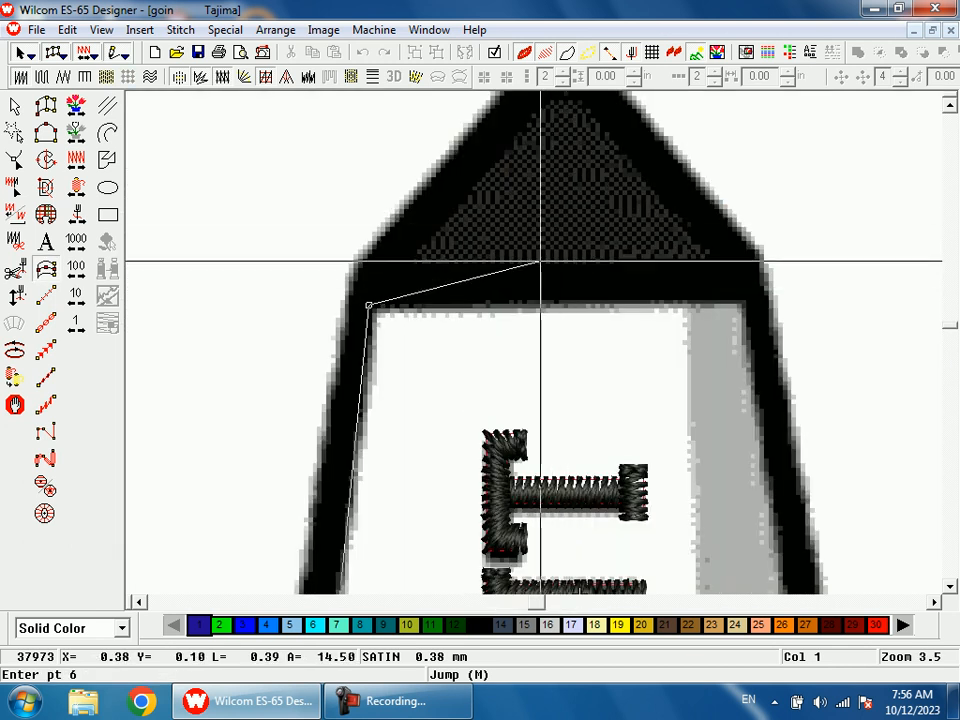
{"action": "key", "text": "shift+z"}
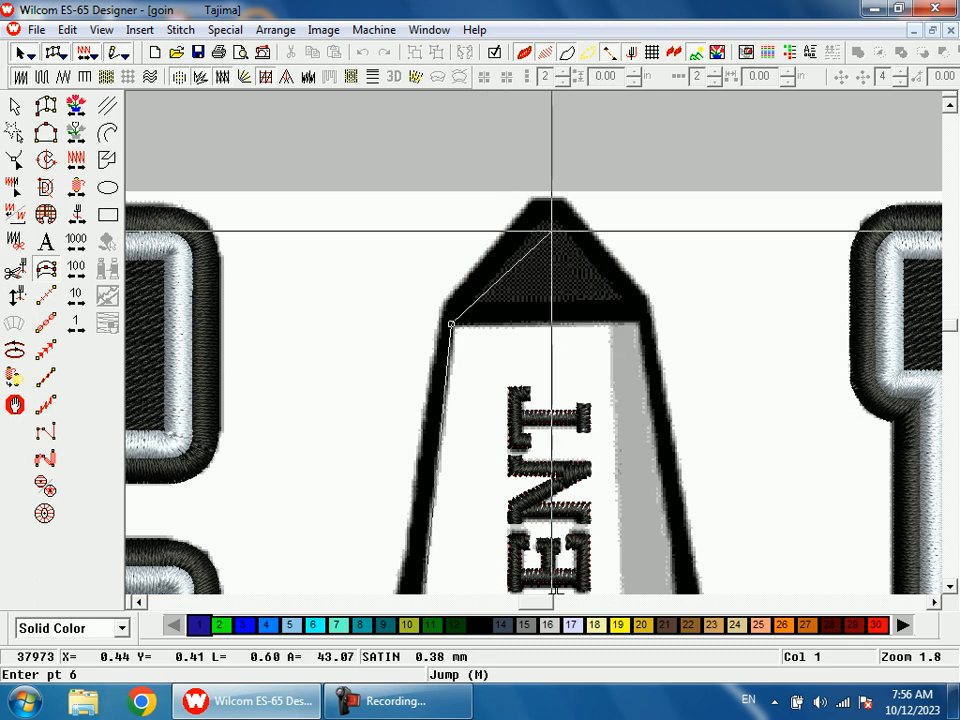
{"action": "scroll", "coordinate": [551, 218], "scroll_direction": "down", "scroll_amount": 4}
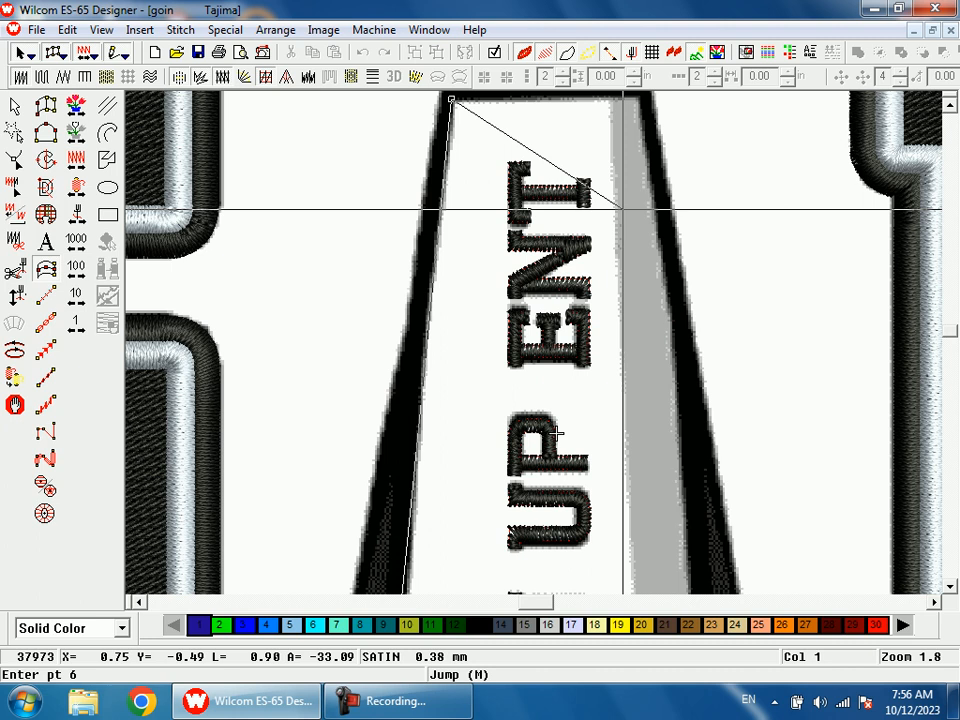
{"action": "key", "text": "BackSpace"}
End the column partway up the body's left edge, level with the word UP, and generate its satin stitches
{"action": "scroll", "coordinate": [560, 400], "scroll_direction": "down", "scroll_amount": 2}
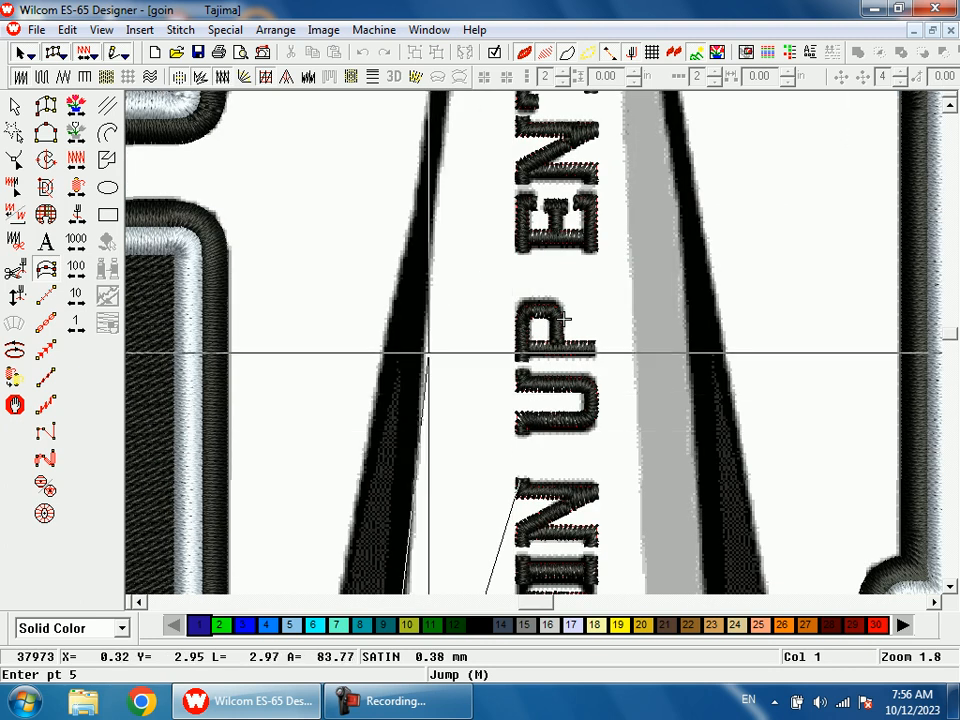
{"action": "left_click", "coordinate": [424, 330]}
{"action": "key", "text": "BackSpace"}
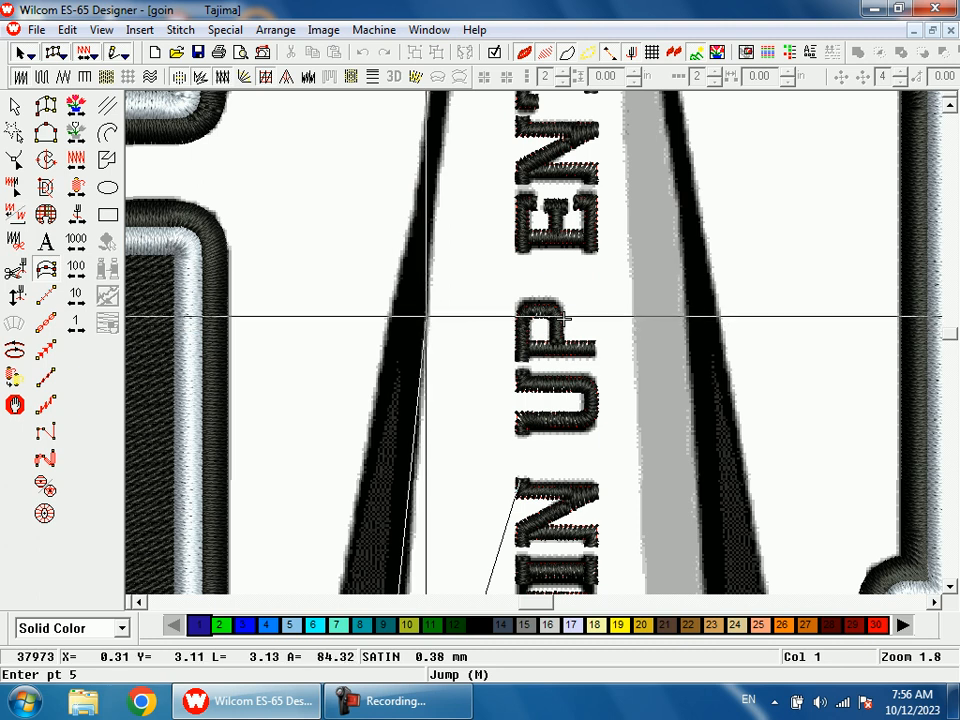
{"action": "left_click", "coordinate": [427, 317]}
{"action": "key", "text": "Return"}
{"action": "key", "text": "Return"}
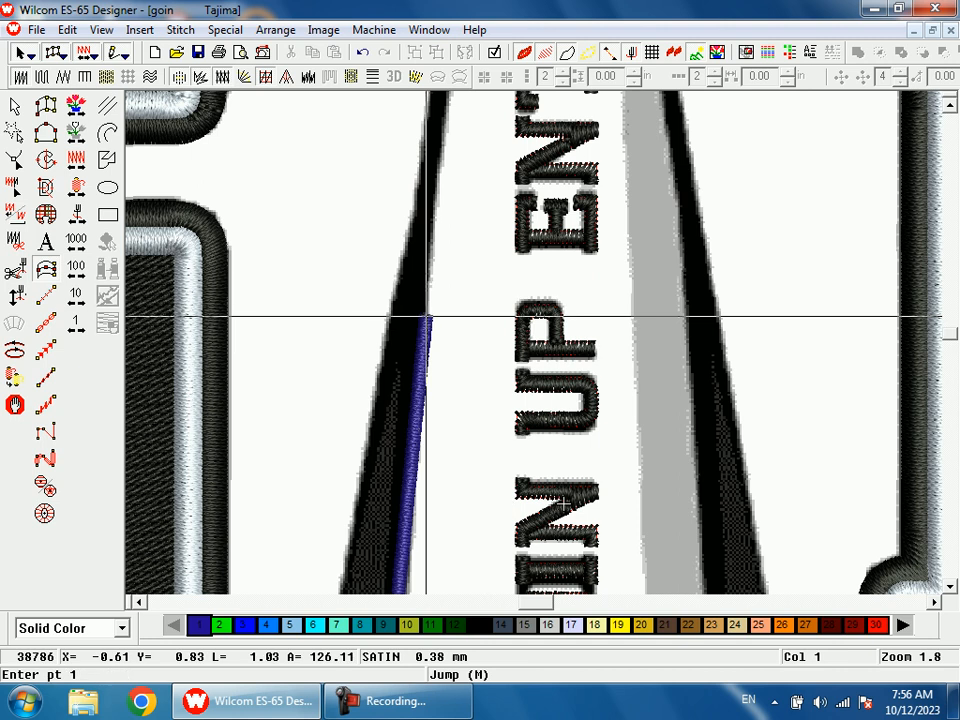
Set the new column's width to 0.08 in and its input side to Offset with Side 1 at 100%
{"action": "left_click", "coordinate": [9, 106]}
{"action": "right_click", "coordinate": [309, 244]}
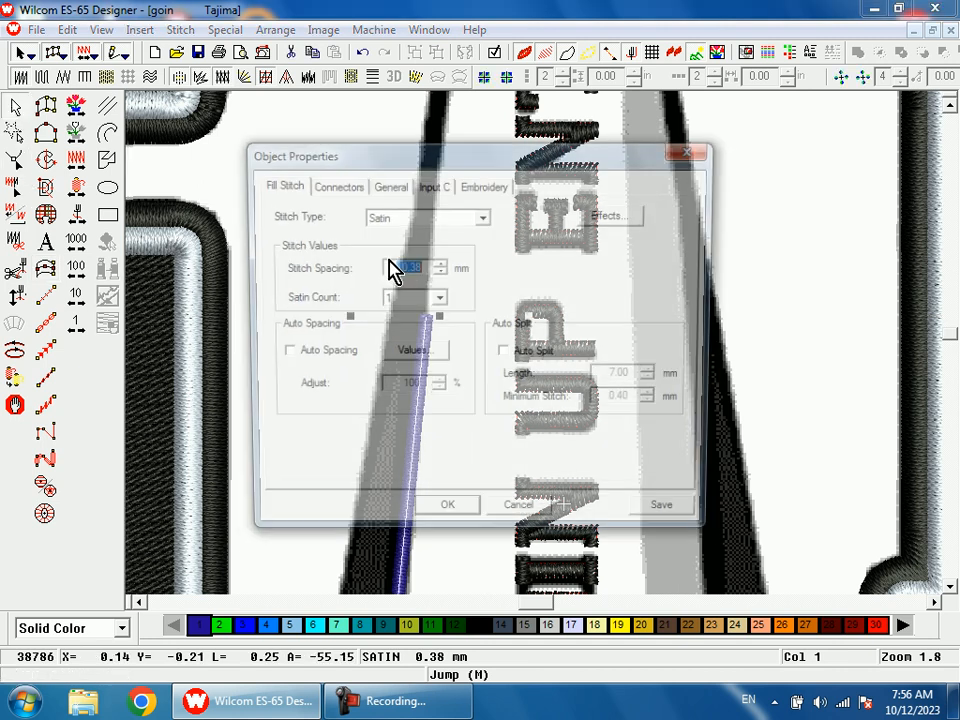
{"action": "left_click", "coordinate": [443, 186]}
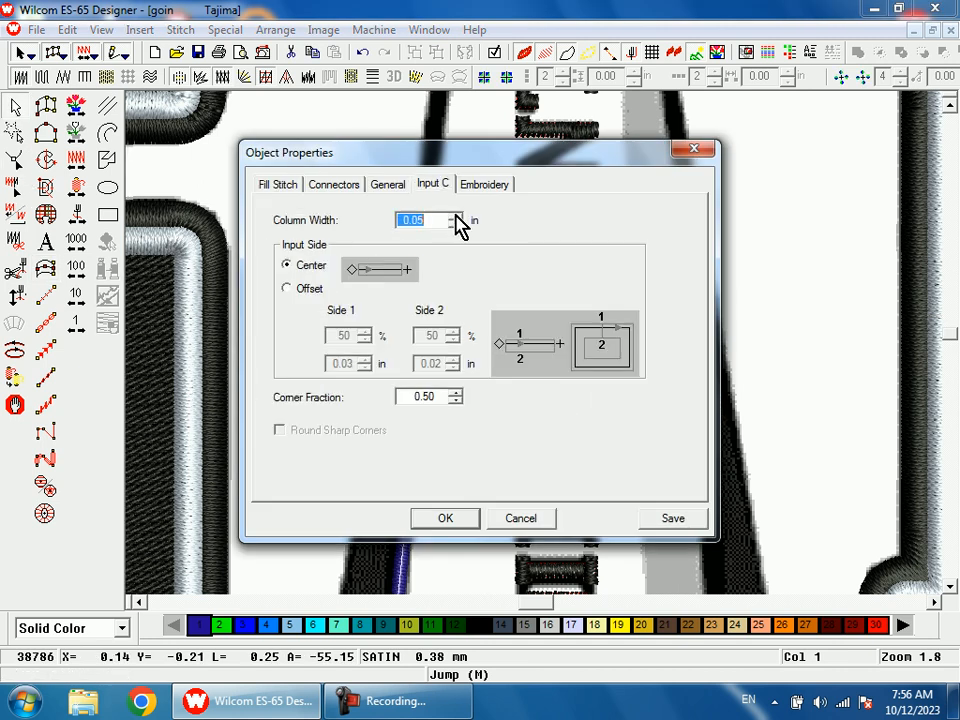
{"action": "left_click", "coordinate": [305, 289]}
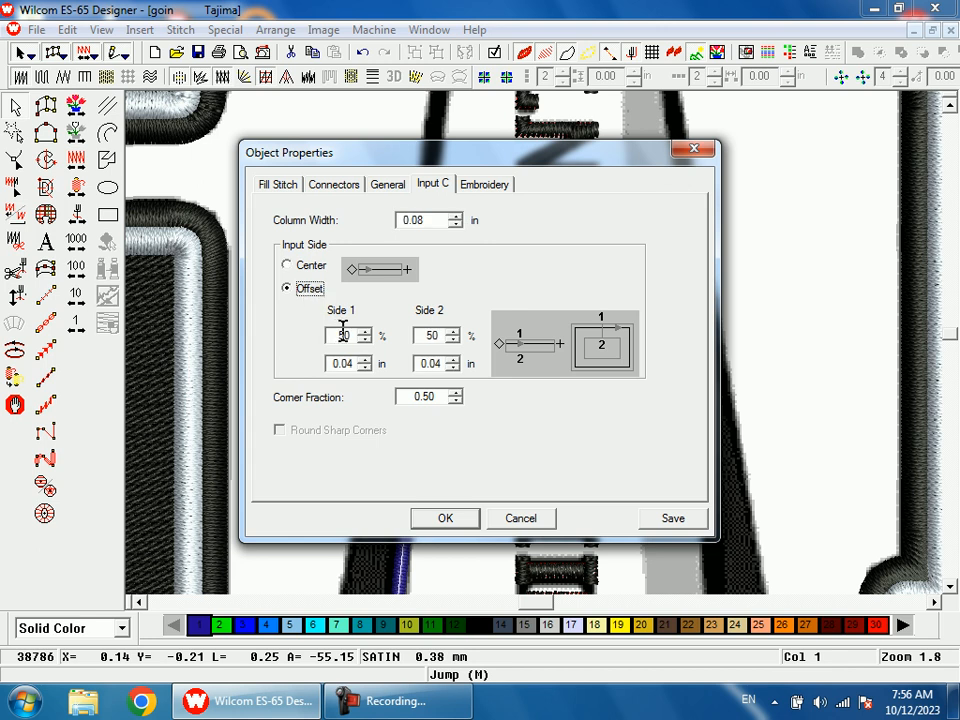
{"action": "type", "text": "100"}
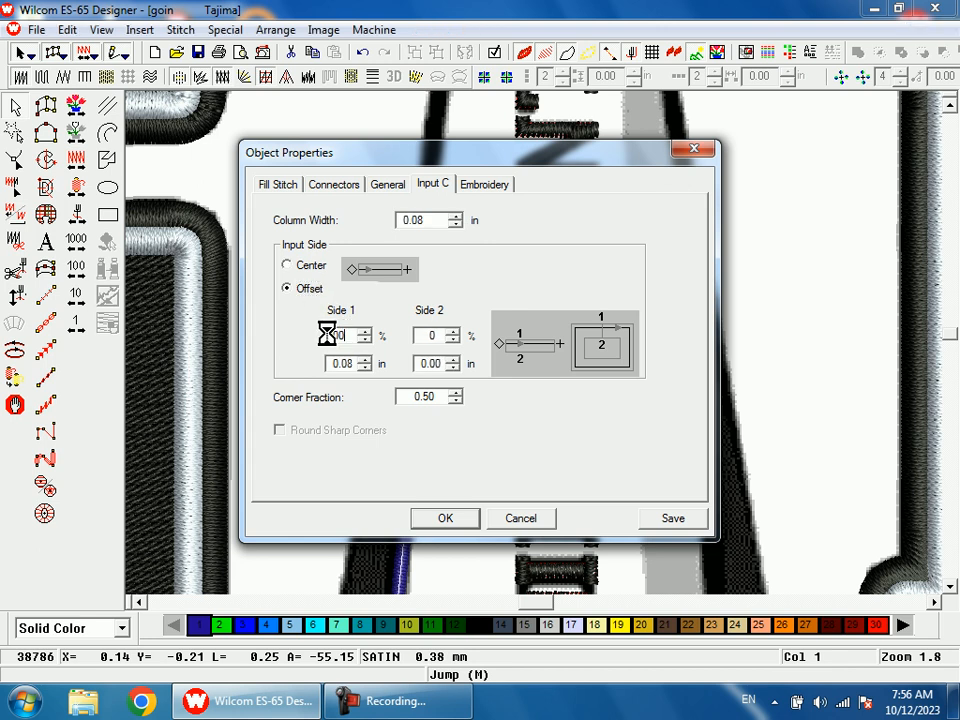
{"action": "key", "text": "Return"}
Examine the column's reshape outline against the black artwork edge along the body's left side
{"action": "key", "text": "shift+z"}
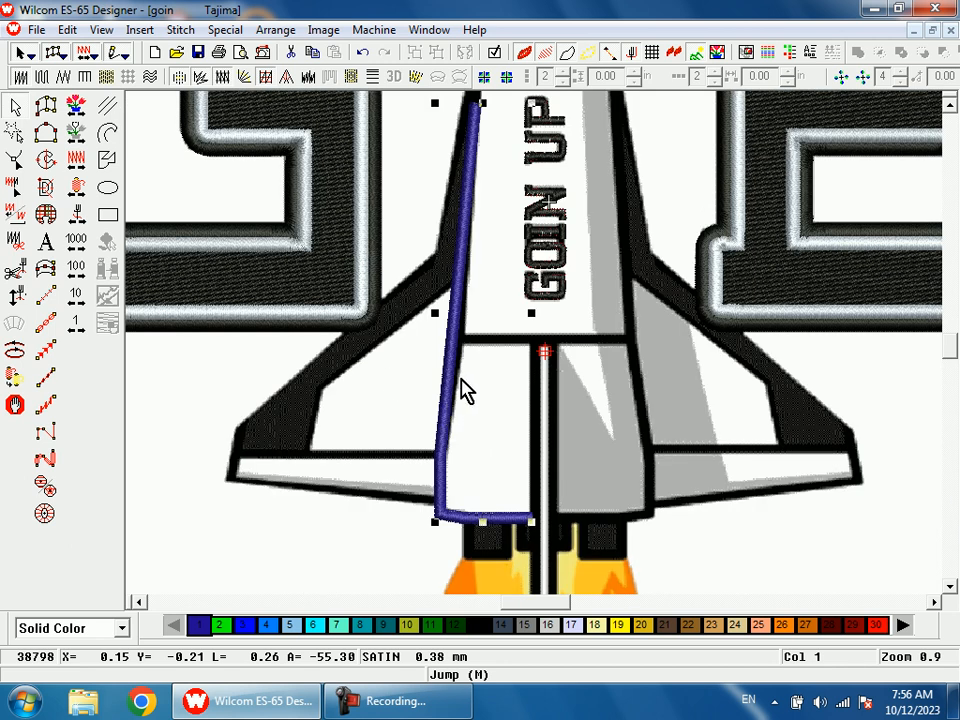
{"action": "key", "text": "z"}
{"action": "left_click_drag", "start_coordinate": [428, 300], "coordinate": [525, 378]}
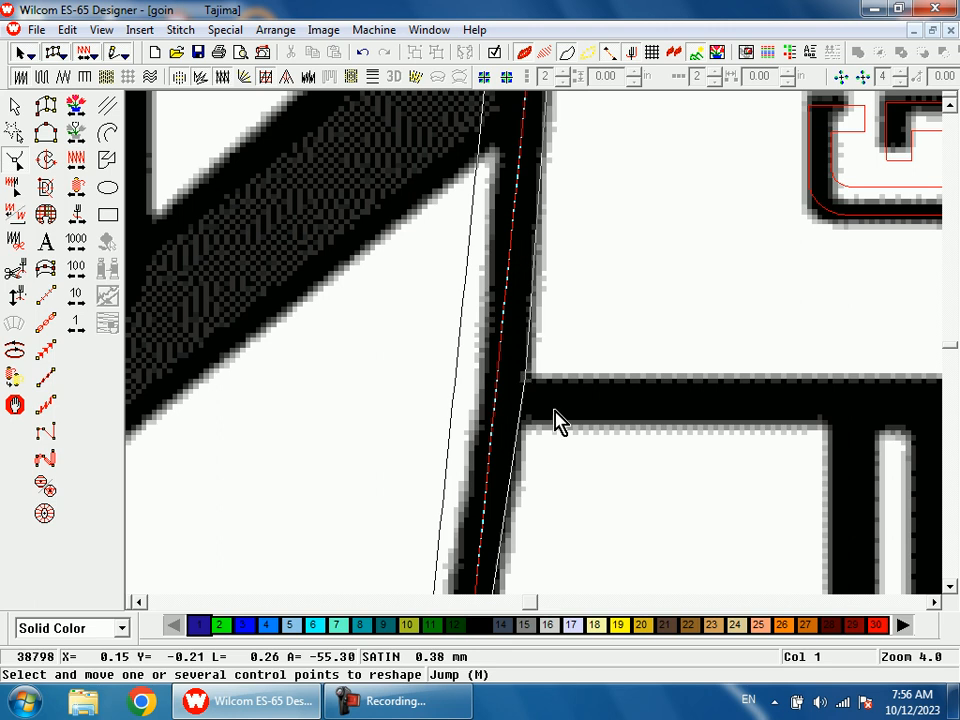
{"action": "key", "text": "shift+z"}
{"action": "key", "text": "shift+z"}
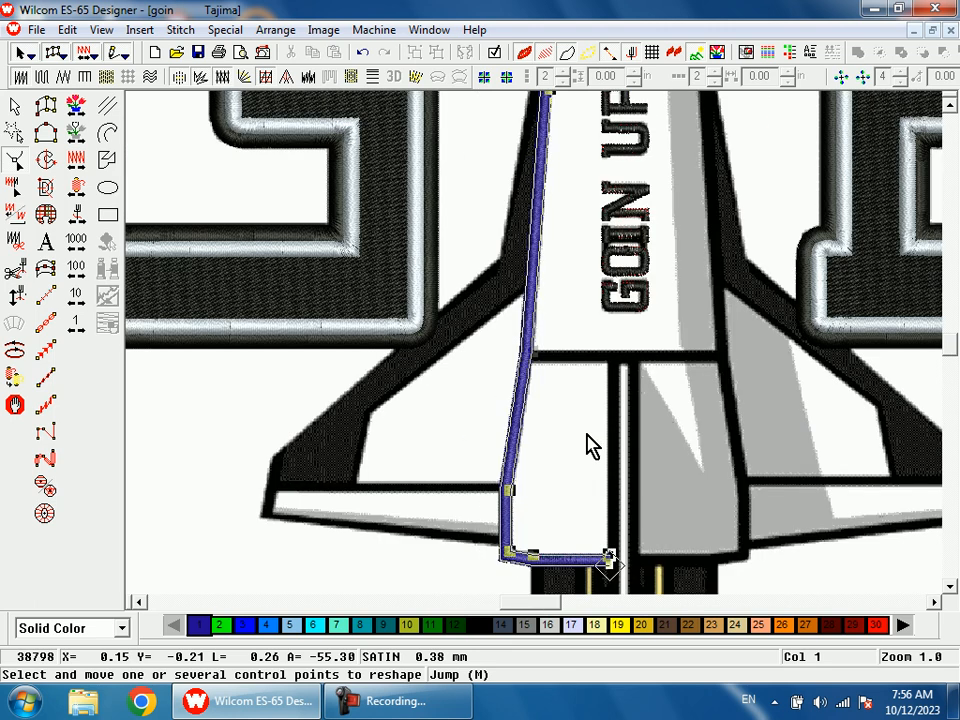
{"action": "scroll", "coordinate": [590, 445], "scroll_direction": "up", "scroll_amount": 3}
{"action": "key", "text": "Escape"}
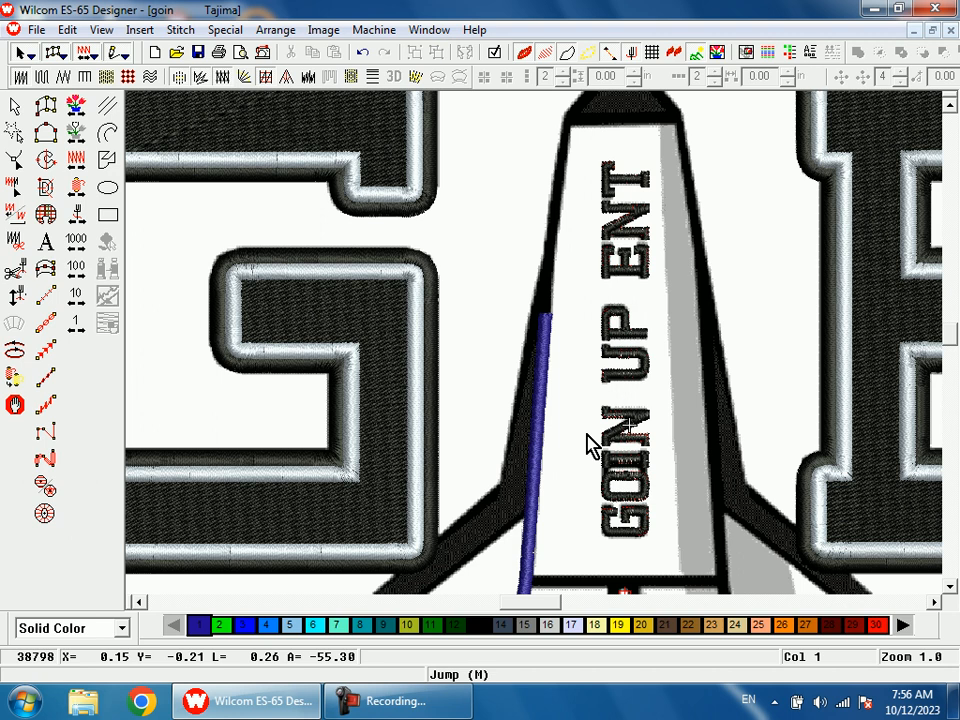
{"action": "scroll", "coordinate": [610, 398], "scroll_direction": "down", "scroll_amount": 2}
{"action": "scroll", "coordinate": [605, 410], "scroll_direction": "down", "scroll_amount": 2}
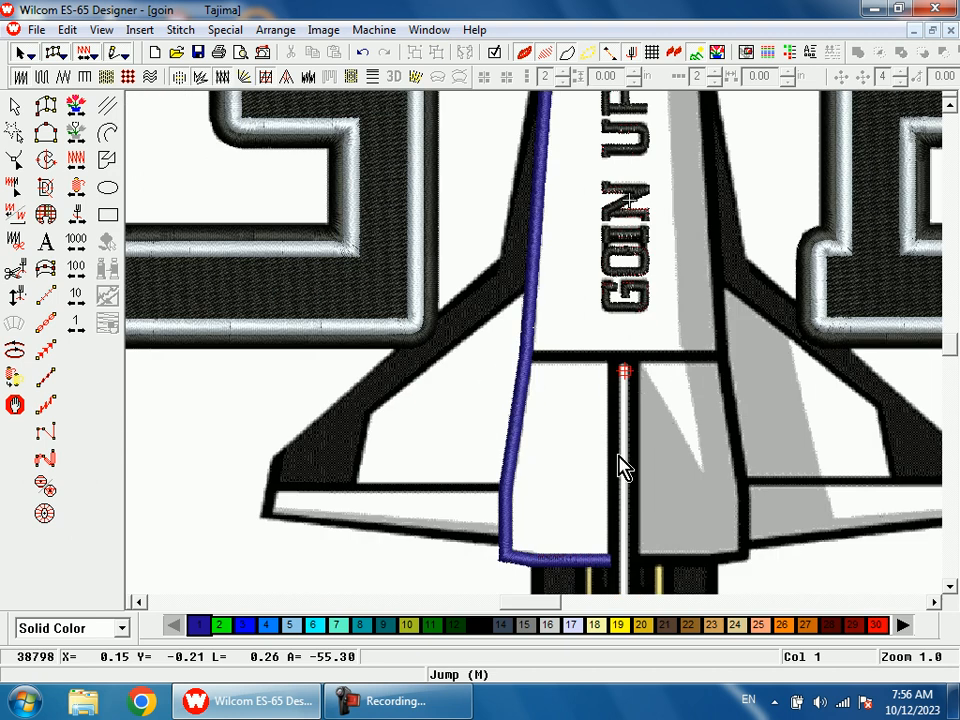
Start another Input C column at the central fin's upper-left corner and trace its left edge down to the tip
{"action": "left_click", "coordinate": [45, 269]}
{"action": "key", "text": "shift+z"}
{"action": "key", "text": "b"}
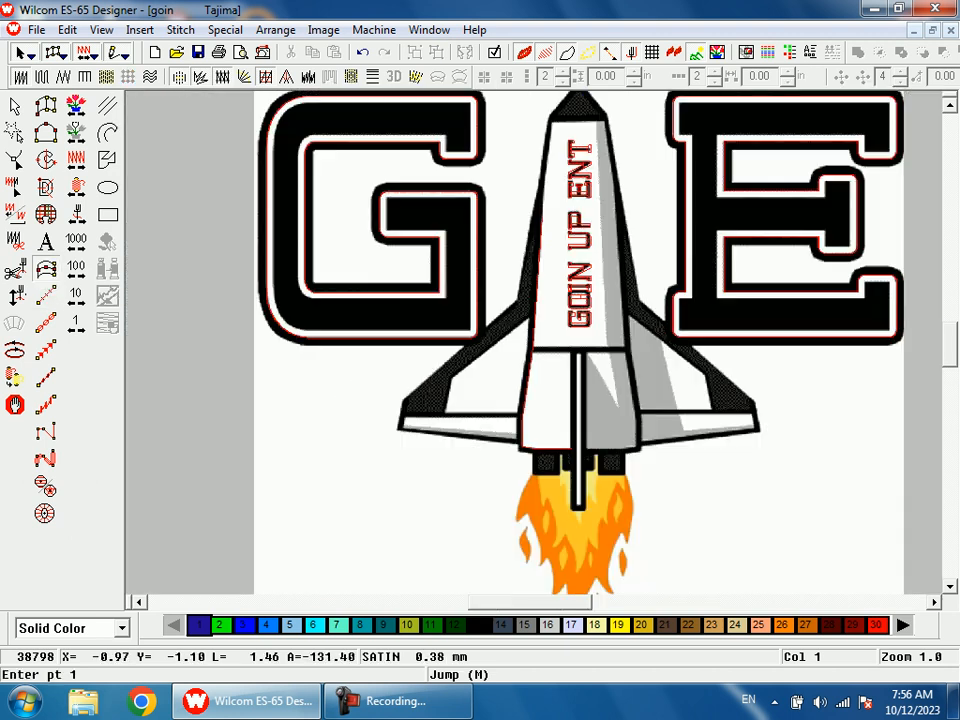
{"action": "left_click_drag", "start_coordinate": [557, 311], "coordinate": [587, 420]}
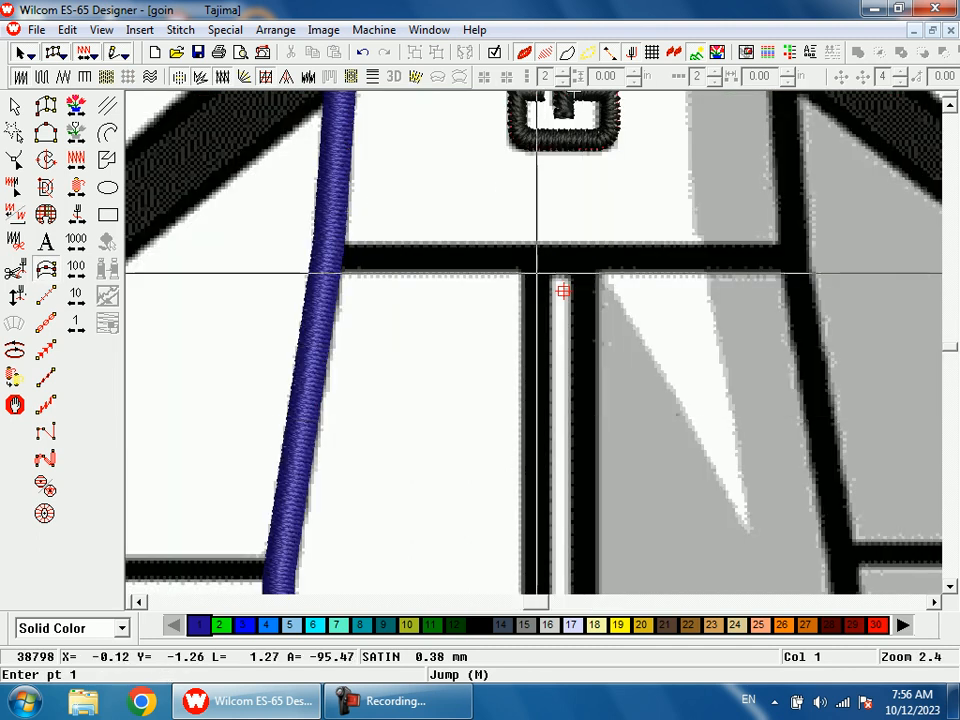
{"action": "left_click", "coordinate": [522, 268]}
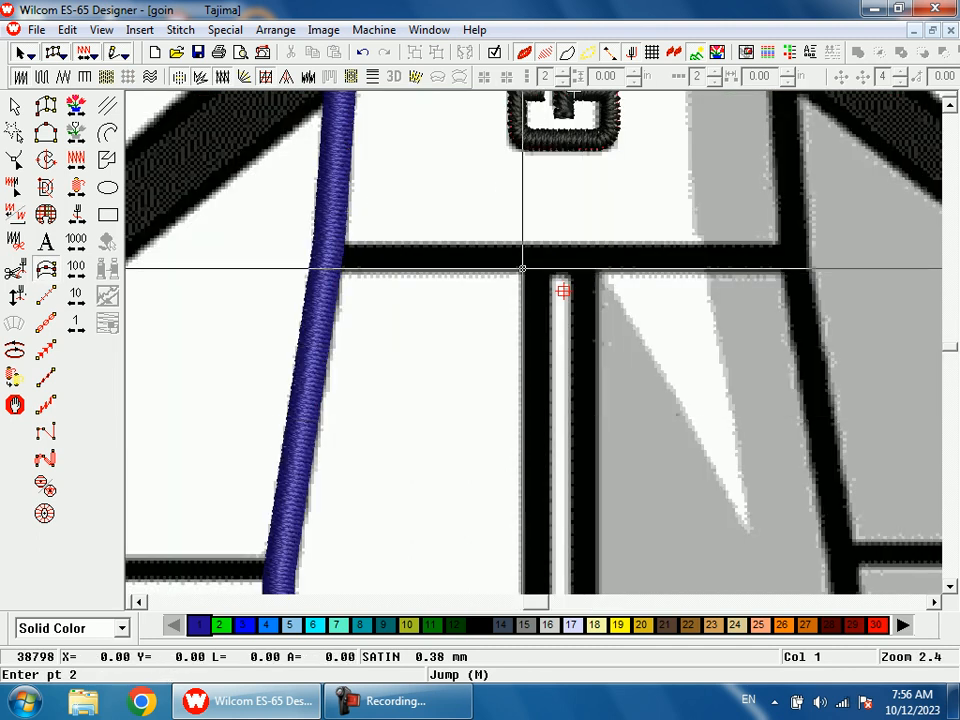
{"action": "key", "text": "shift+z"}
{"action": "key", "text": "b"}
{"action": "left_click_drag", "start_coordinate": [536, 386], "coordinate": [553, 450]}
{"action": "left_click", "coordinate": [553, 450]}
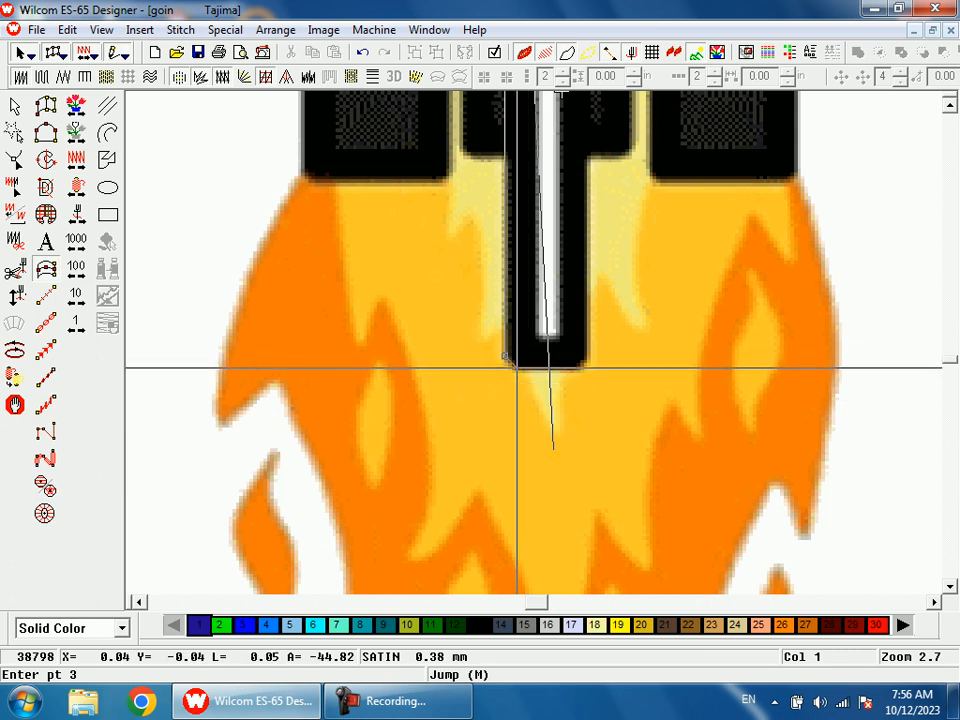
Carry the column around the fin's bottom corners and up its right edge, and generate the satin stitches
{"action": "left_click", "coordinate": [570, 369]}
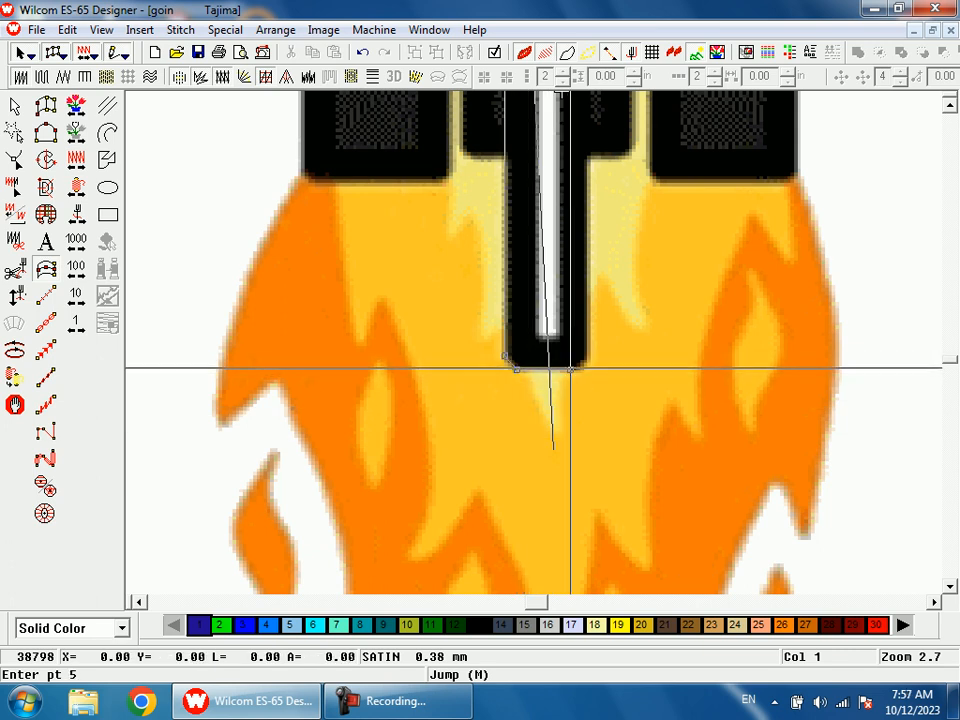
{"action": "left_click", "coordinate": [588, 356]}
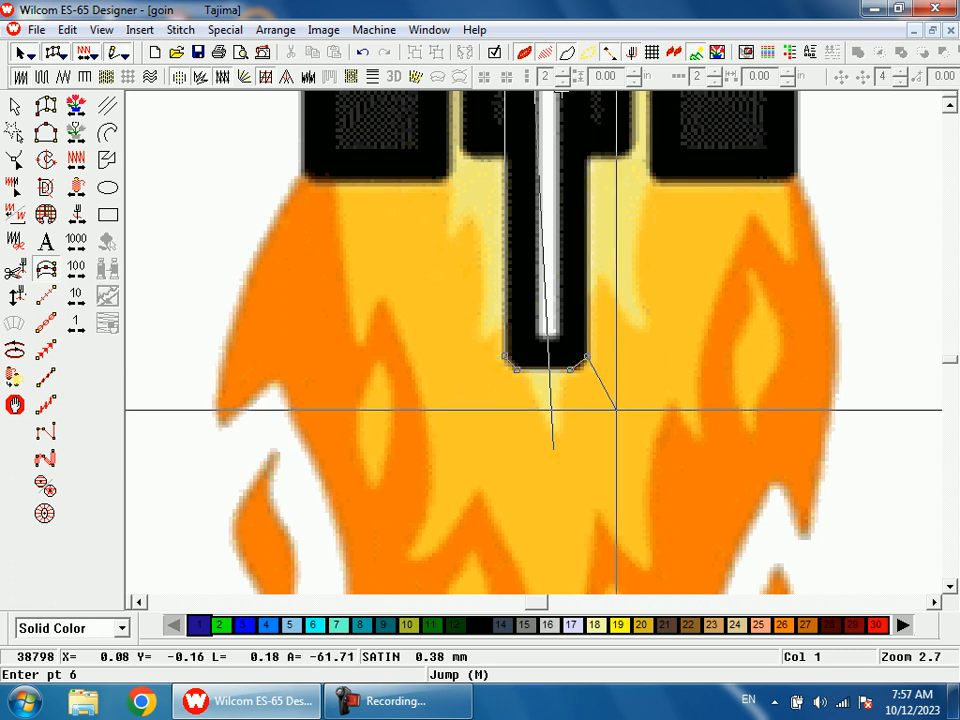
{"action": "scroll", "coordinate": [600, 356], "scroll_direction": "up", "scroll_amount": 5}
{"action": "scroll", "coordinate": [603, 355], "scroll_direction": "up", "scroll_amount": 2}
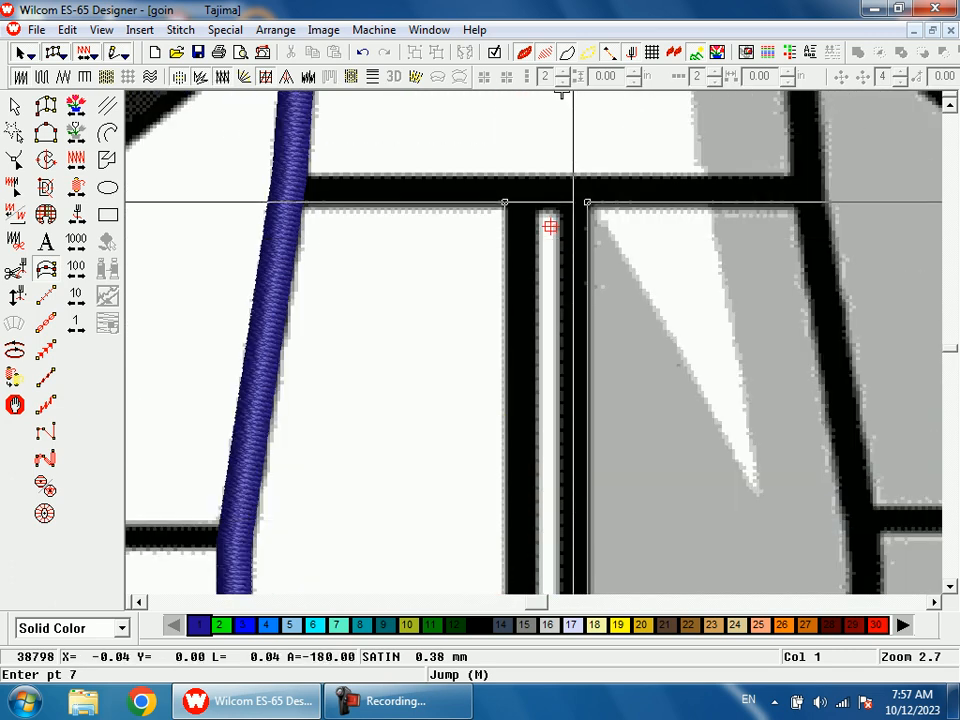
{"action": "key", "text": "Return"}
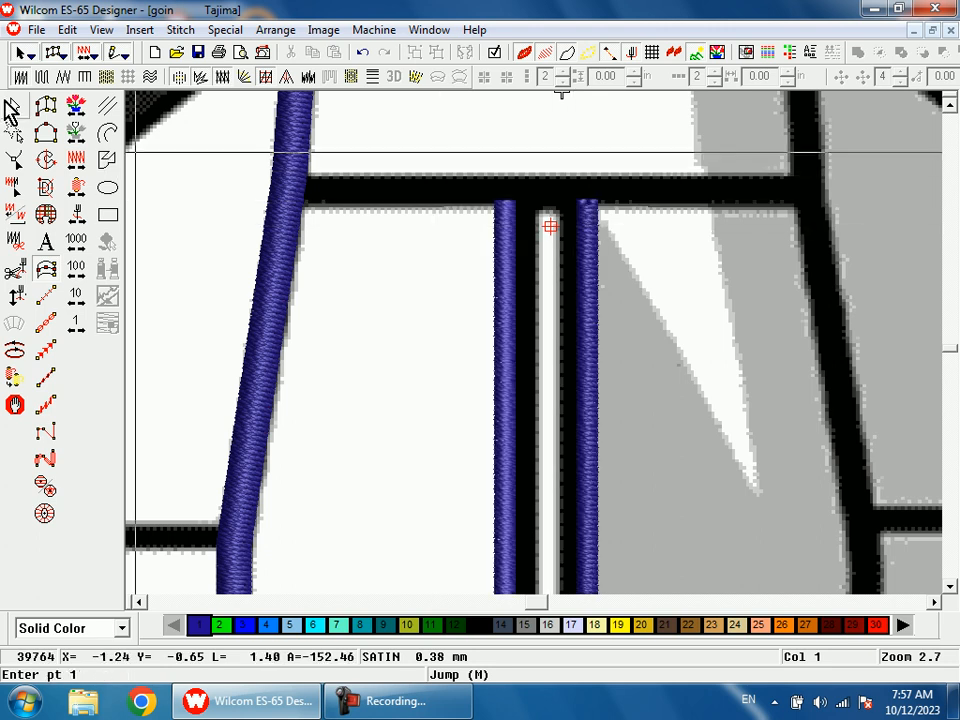
Set the fin column's width to 0.08 in with the input side on Offset and Side 2 at 100%
{"action": "double_click", "coordinate": [15, 118]}
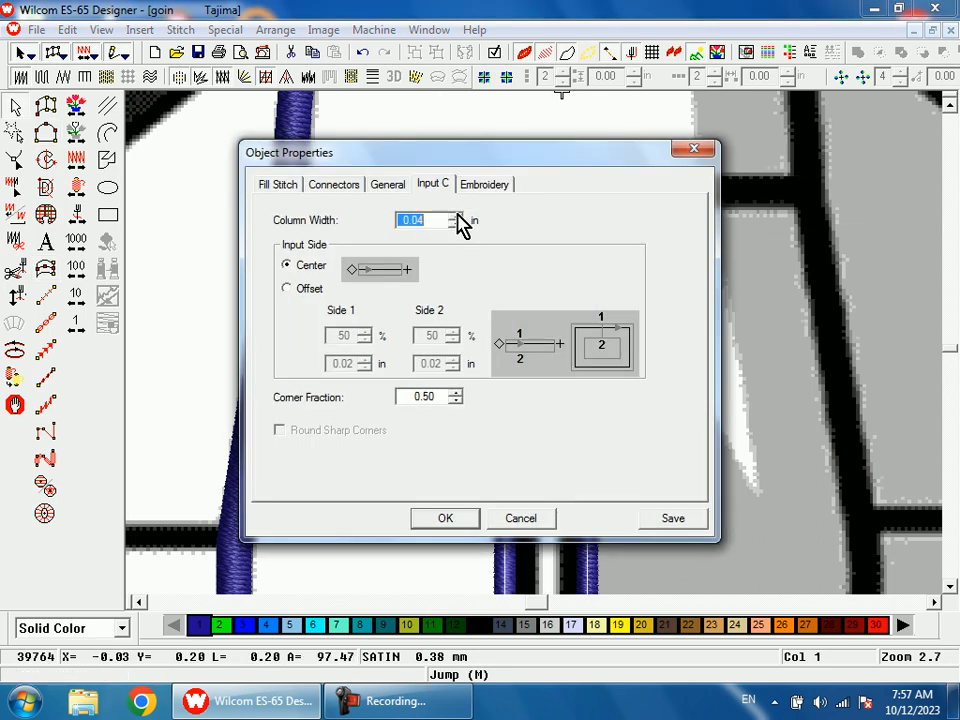
{"action": "left_click", "coordinate": [305, 289]}
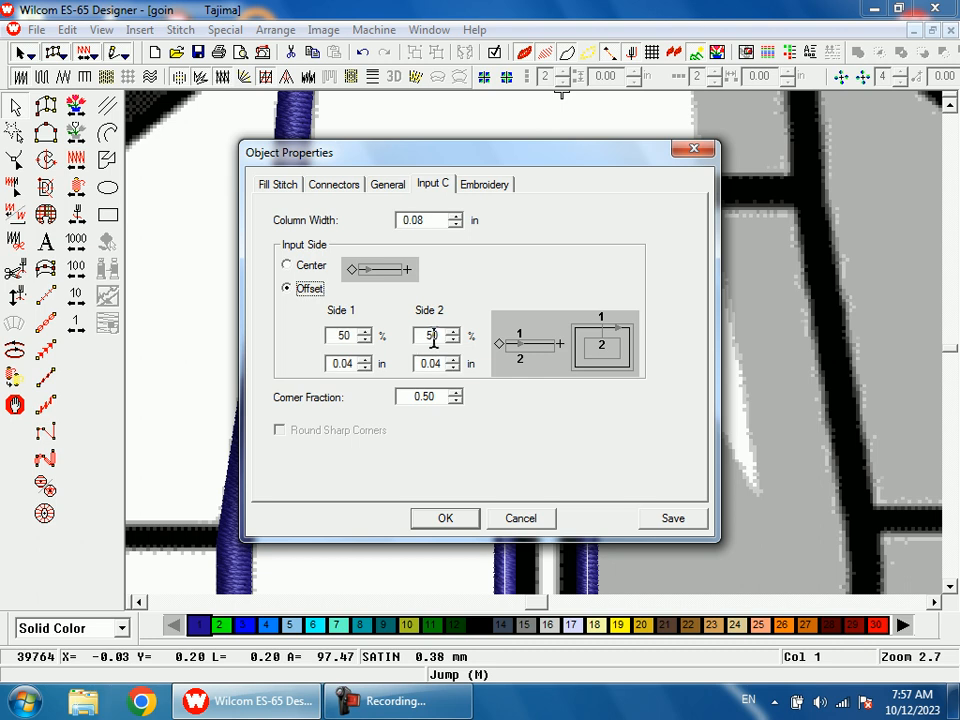
{"action": "type", "text": "100"}
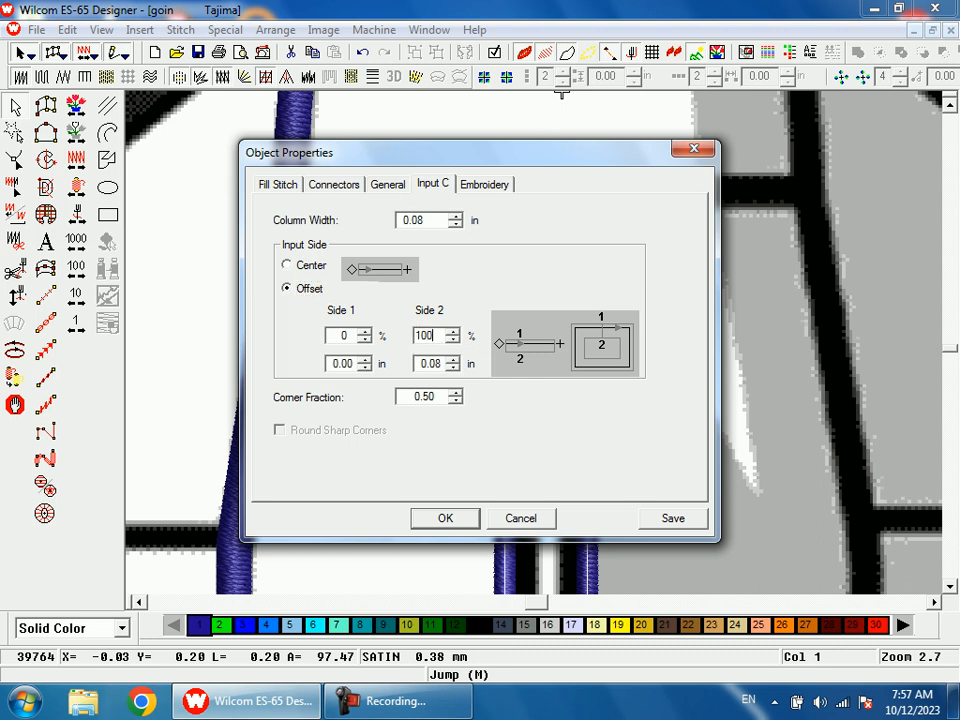
{"action": "key", "text": "Return"}
Change the fin column's input offset to Side 1 at 100% and check its fit down to the tip
{"action": "key", "text": "alt+Return"}
{"action": "left_click_drag", "start_coordinate": [350, 336], "coordinate": [272, 327]}
{"action": "type", "text": "100"}
{"action": "key", "text": "Return"}
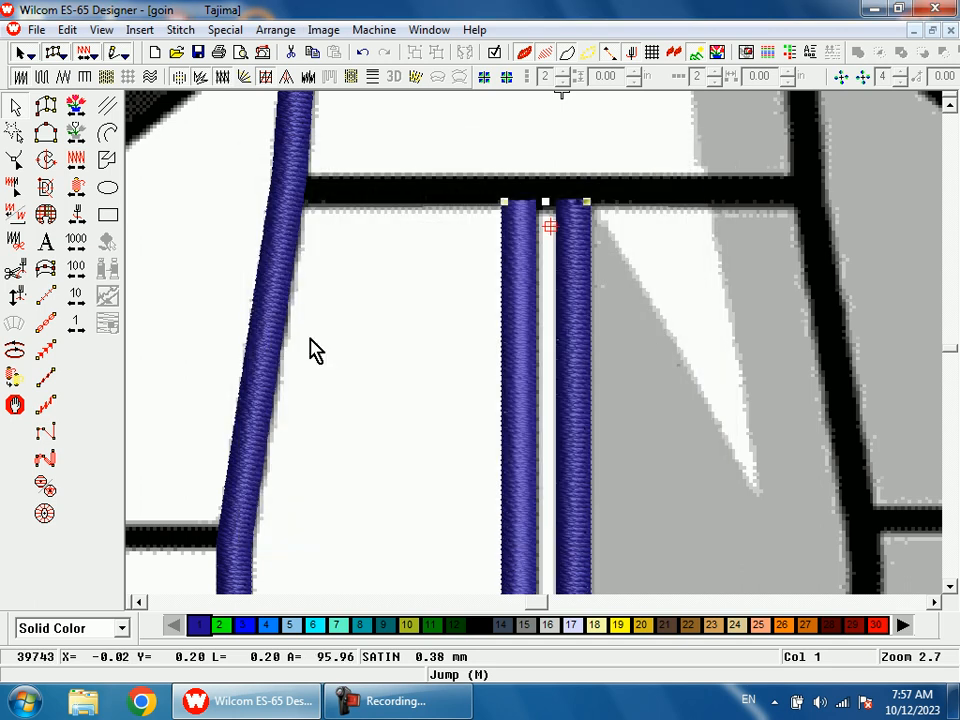
{"action": "scroll", "coordinate": [300, 350], "scroll_direction": "down", "scroll_amount": 8}
{"action": "key", "text": "shift+z"}
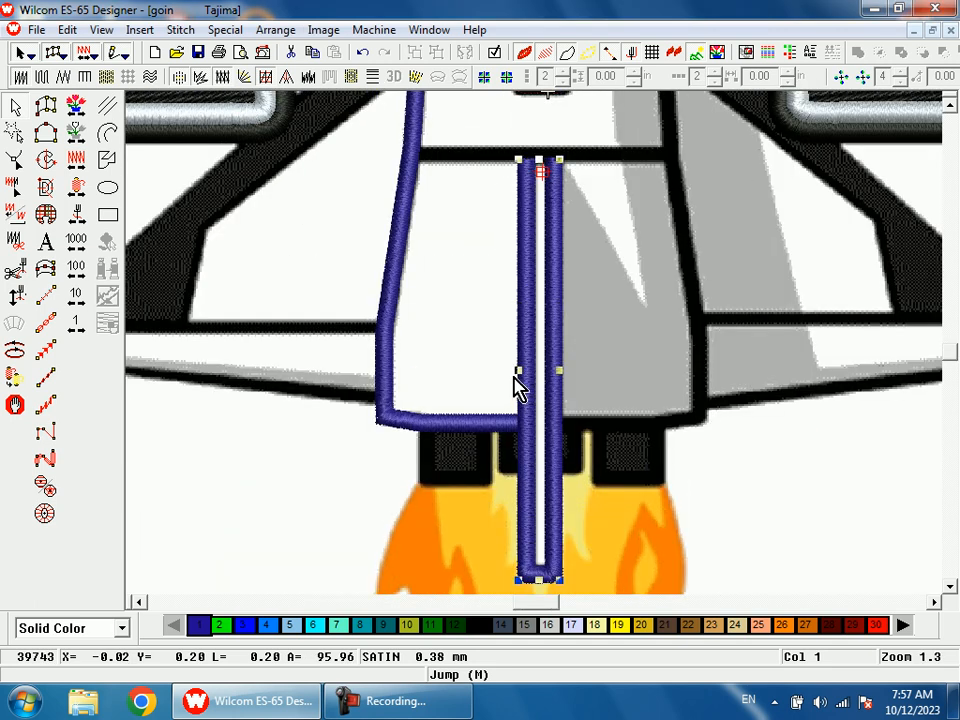
{"action": "scroll", "coordinate": [536, 335], "scroll_direction": "up", "scroll_amount": 3}
{"action": "key", "text": "Escape"}
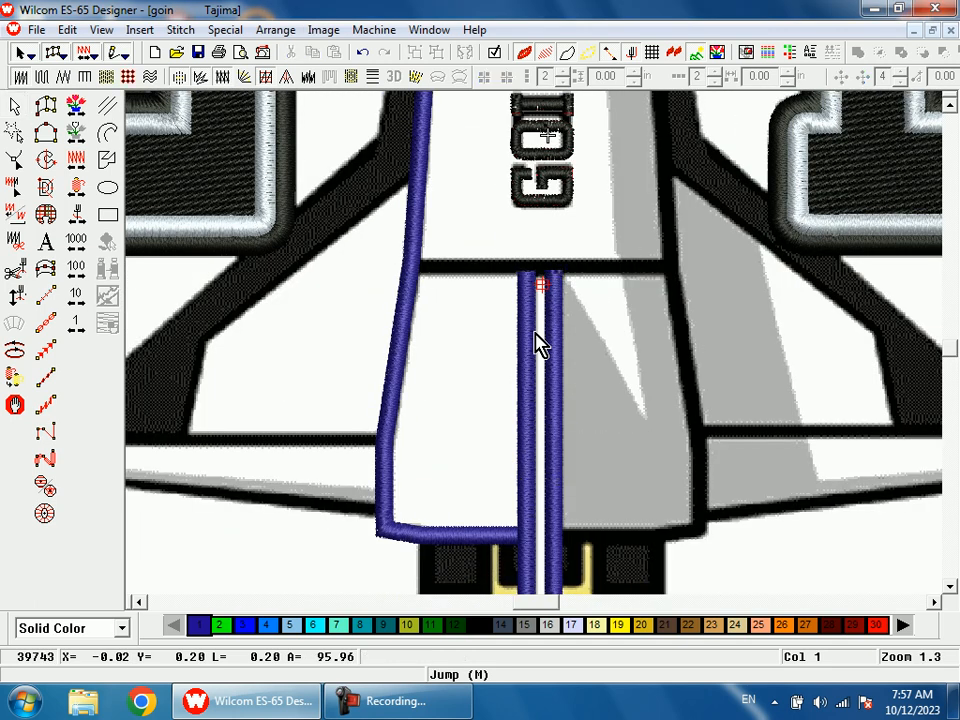
Turn off the realistic stitch display and mirror a copy of the body's left-side column in X
{"action": "key", "text": "shift+z"}
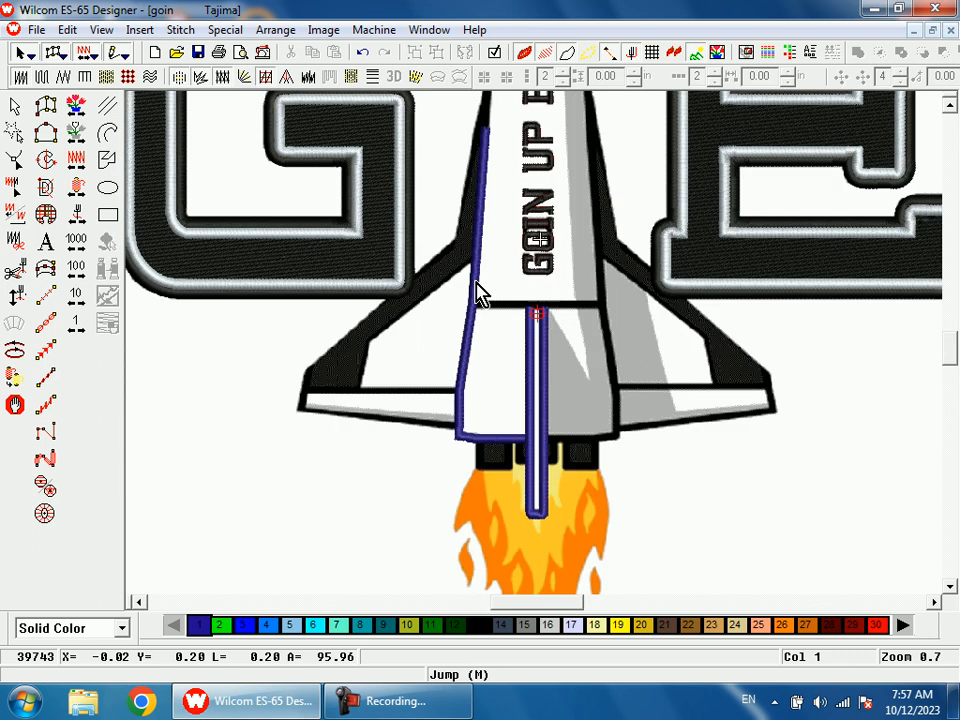
{"action": "key", "text": "t"}
{"action": "key", "text": "shift+Tab"}
{"action": "key", "text": "d"}
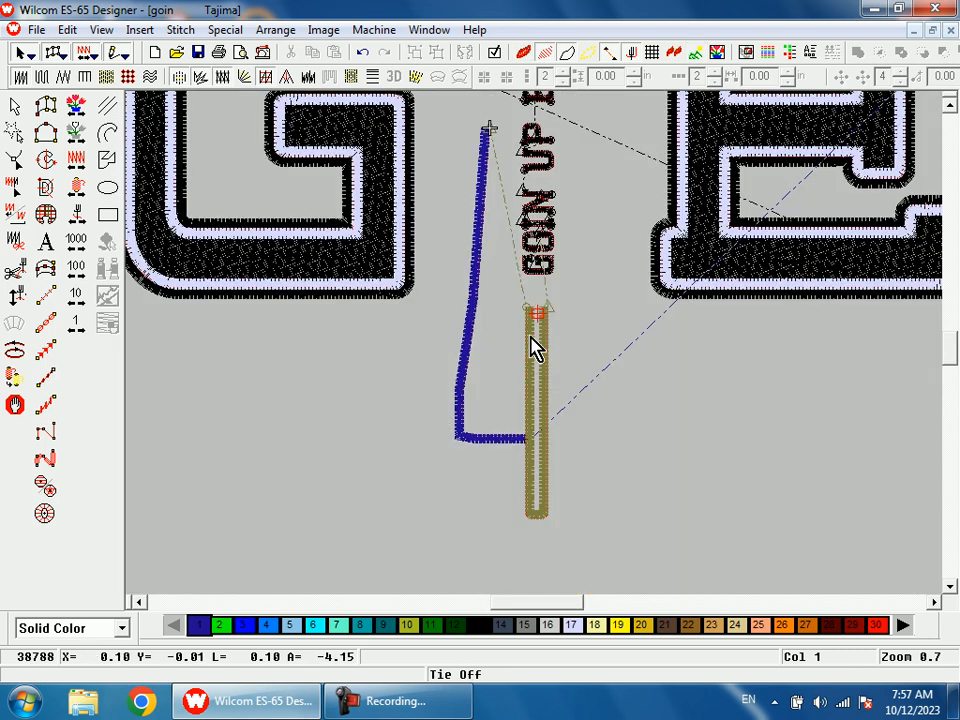
{"action": "left_click", "coordinate": [474, 283]}
{"action": "key", "text": "d"}
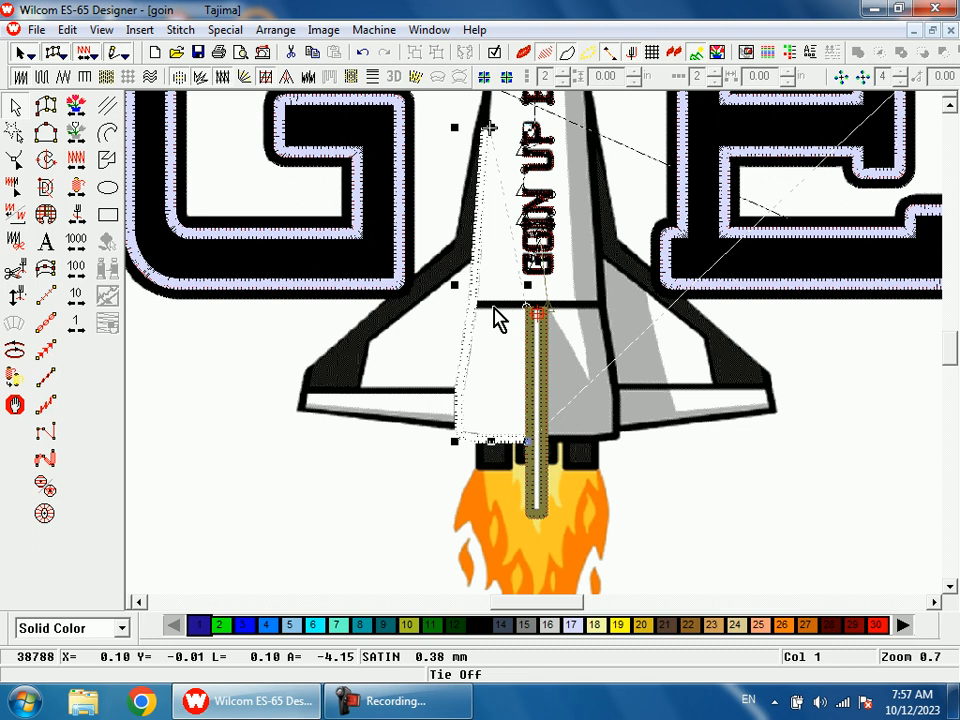
{"action": "right_click", "coordinate": [476, 313]}
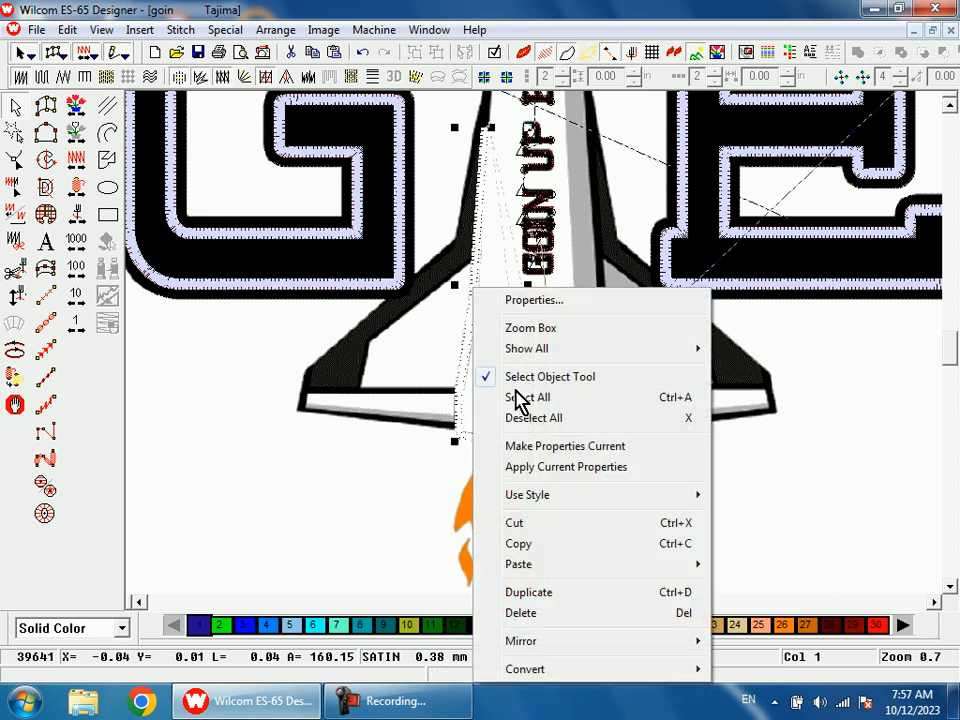
{"action": "mouse_move", "coordinate": [574, 642]}
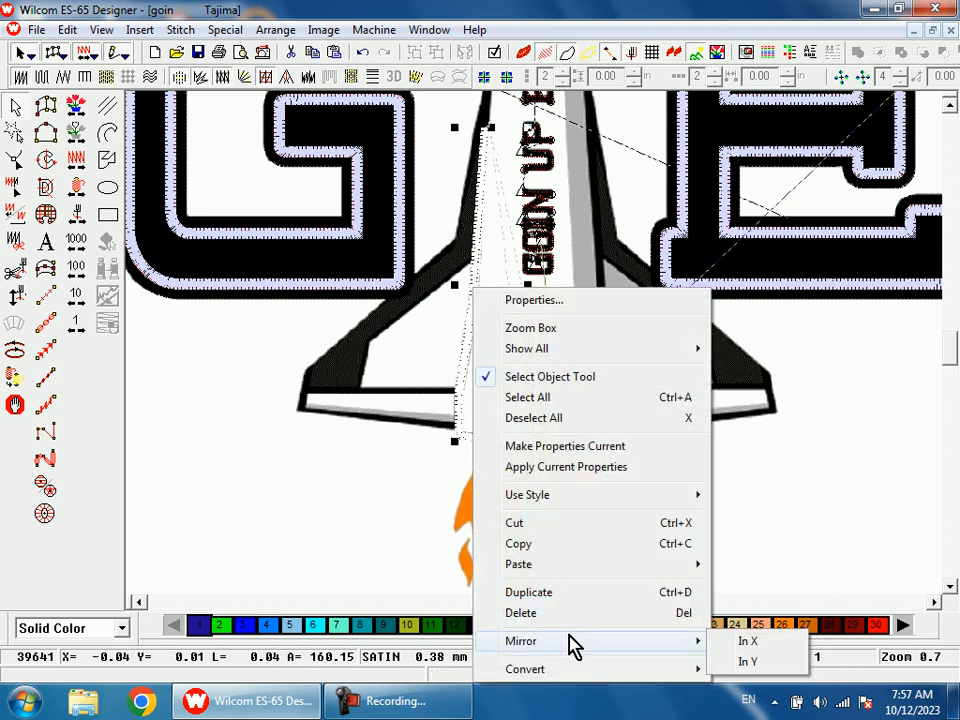
{"action": "left_click", "coordinate": [745, 641]}
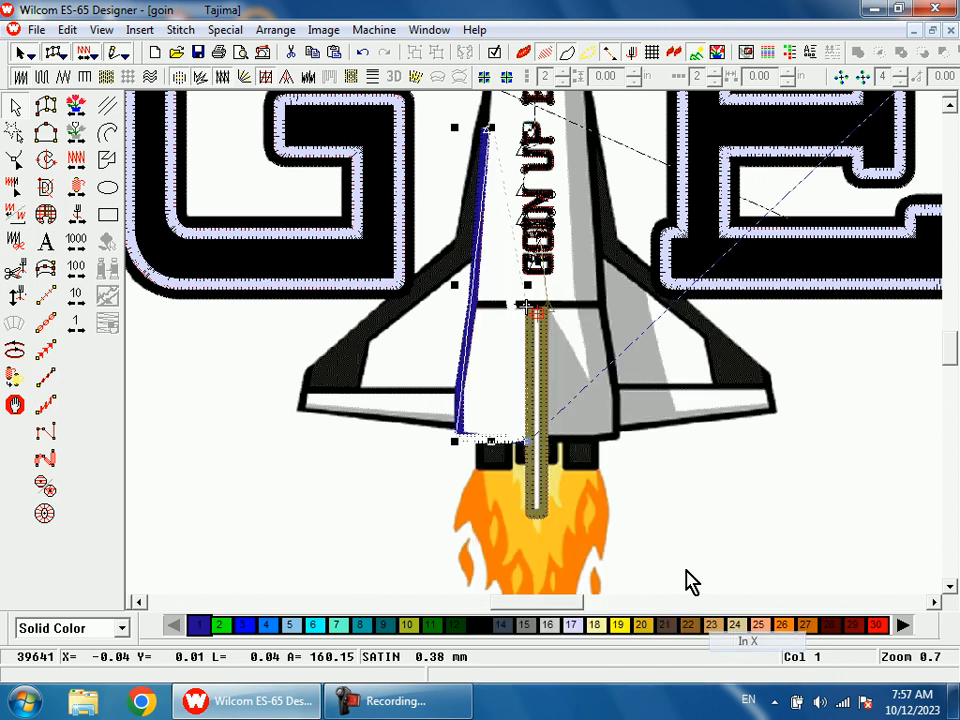
Move the mirrored column copy horizontally across to the body's right edge
{"action": "key", "text": "Right"}
{"action": "key", "text": "Right"}
{"action": "key", "text": "Right"}
{"action": "key", "text": "Right"}
{"action": "key", "text": "Right"}
{"action": "key", "text": "Right"}
{"action": "key", "text": "Right"}
{"action": "key", "text": "Right"}
{"action": "key", "text": "Right"}
{"action": "key", "text": "Right"}
{"action": "key", "text": "Right"}
{"action": "key", "text": "Right"}
{"action": "key", "text": "Right"}
{"action": "key", "text": "Right"}
{"action": "key", "text": "Right"}
{"action": "key", "text": "Right"}
{"action": "key", "text": "Right"}
{"action": "key", "text": "Right"}
{"action": "key", "text": "Right"}
{"action": "key", "text": "Right"}
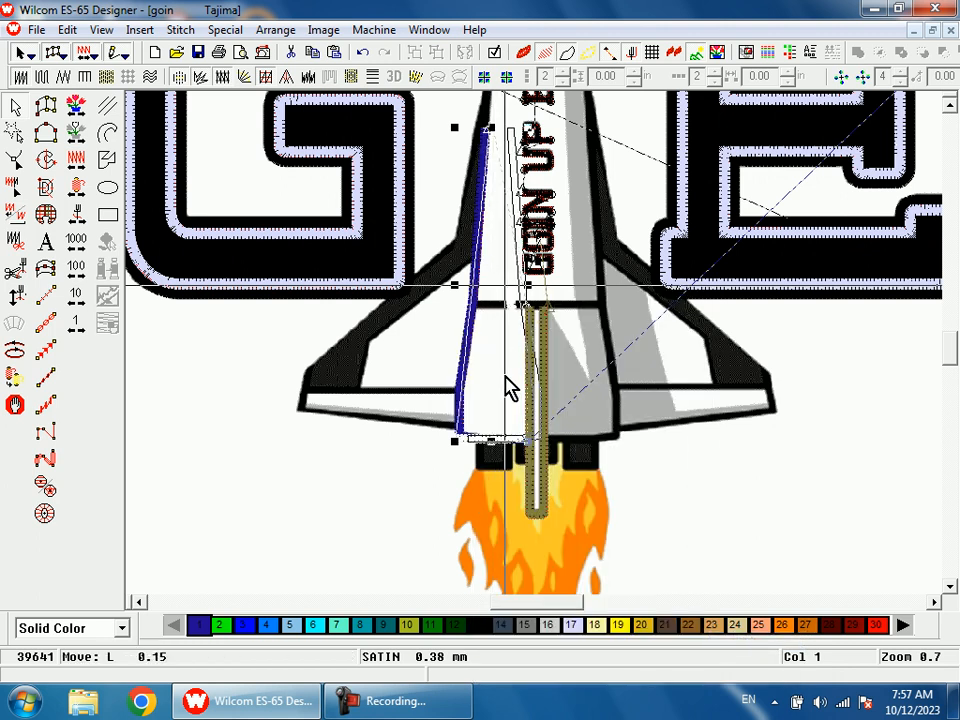
{"action": "key", "text": "Right"}
{"action": "key", "text": "Right"}
{"action": "key", "text": "Right"}
{"action": "key", "text": "Right"}
{"action": "key", "text": "Right"}
{"action": "key", "text": "Right"}
{"action": "key", "text": "Right"}
{"action": "key", "text": "Right"}
{"action": "key", "text": "Right"}
{"action": "key", "text": "Right"}
{"action": "key", "text": "Right"}
{"action": "key", "text": "Right"}
{"action": "key", "text": "Right"}
{"action": "key", "text": "Right"}
{"action": "key", "text": "Right"}
{"action": "key", "text": "Right"}
{"action": "key", "text": "Right"}
{"action": "key", "text": "Right"}
{"action": "key", "text": "Right"}
{"action": "key", "text": "Right"}
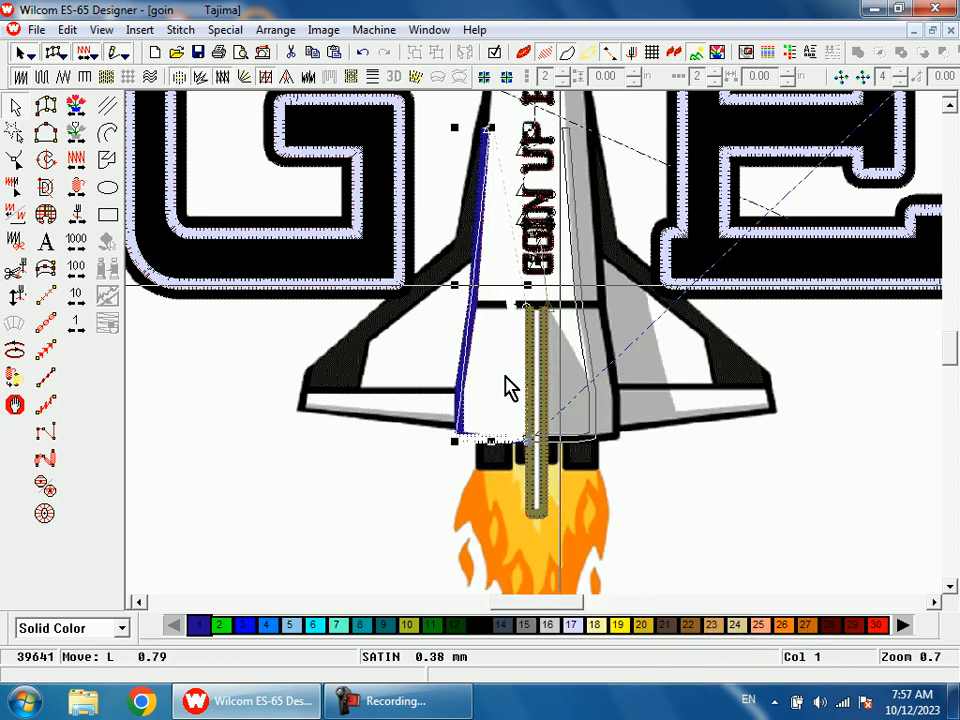
{"action": "key", "text": "Escape"}
{"action": "left_click", "coordinate": [508, 388]}
Nudge the mirrored column left to line it up with the black outline at the body's lower-right corner
{"action": "key", "text": "b"}
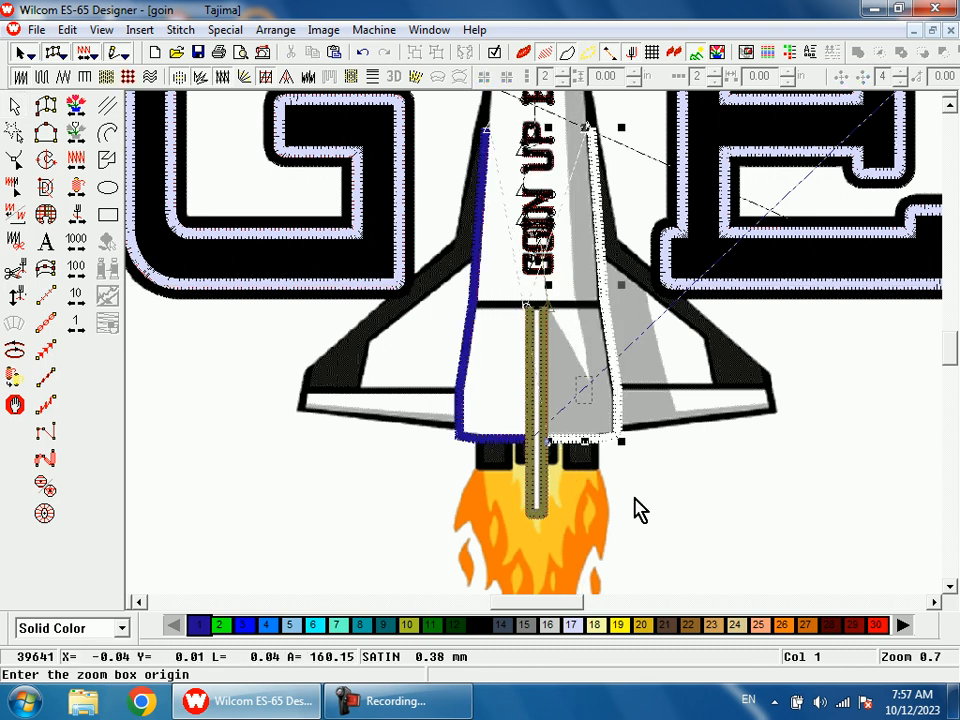
{"action": "left_click_drag", "start_coordinate": [568, 375], "coordinate": [640, 510]}
{"action": "key", "text": "Left"}
{"action": "key", "text": "Left"}
{"action": "key", "text": "Left"}
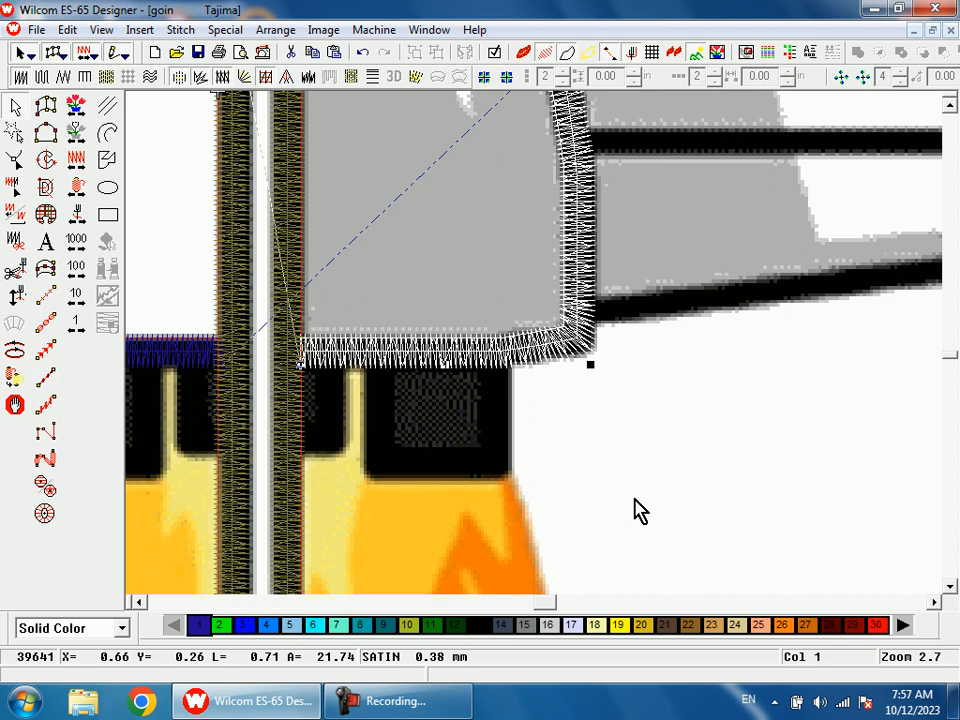
Start an Input A column at the upper end of the right body column, with its first side point on the inner outline edge
{"action": "key", "text": "v"}
{"action": "key", "text": "v"}
{"action": "key", "text": "b"}
{"action": "left_click_drag", "start_coordinate": [483, 357], "coordinate": [548, 462]}
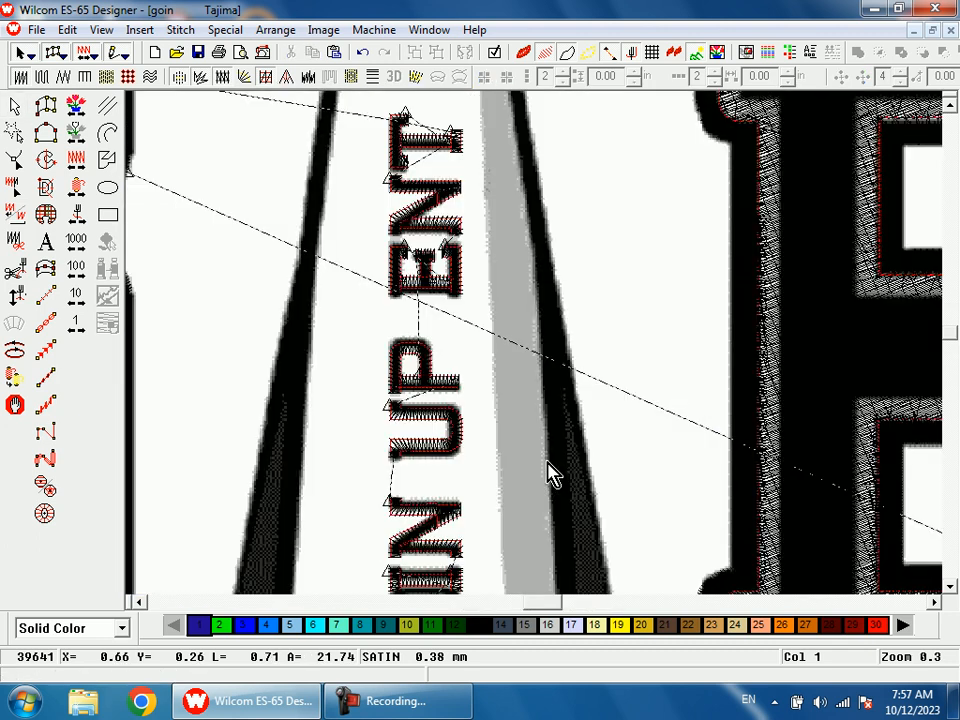
{"action": "key", "text": "Escape"}
{"action": "key", "text": "space"}
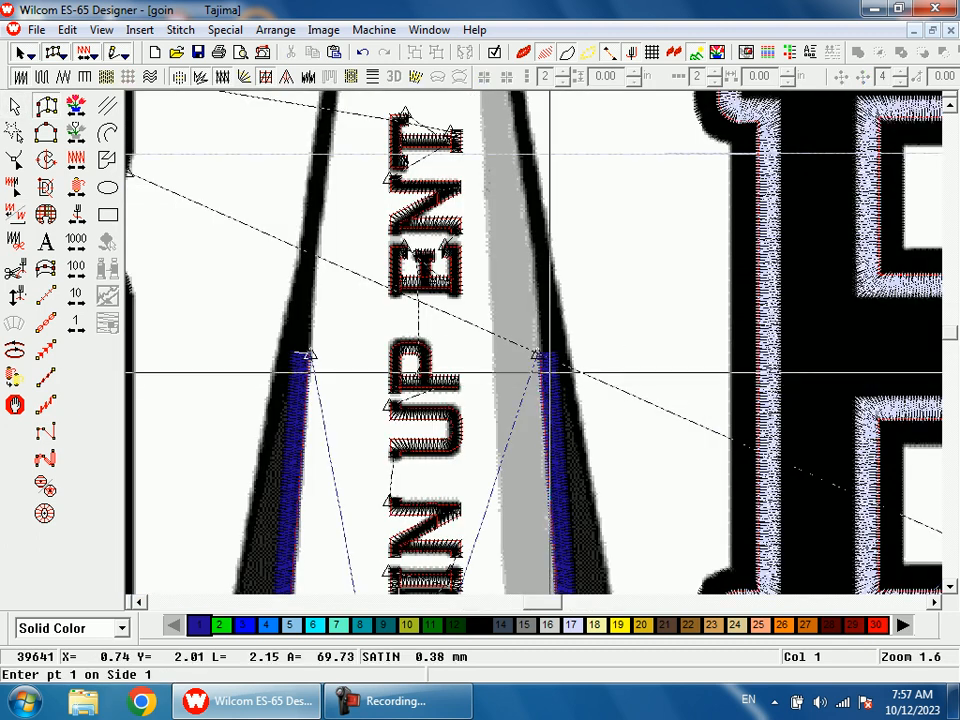
{"action": "key", "text": "shift+z"}
{"action": "key", "text": "b"}
{"action": "scroll", "coordinate": [534, 401], "scroll_direction": "down", "scroll_amount": 3}
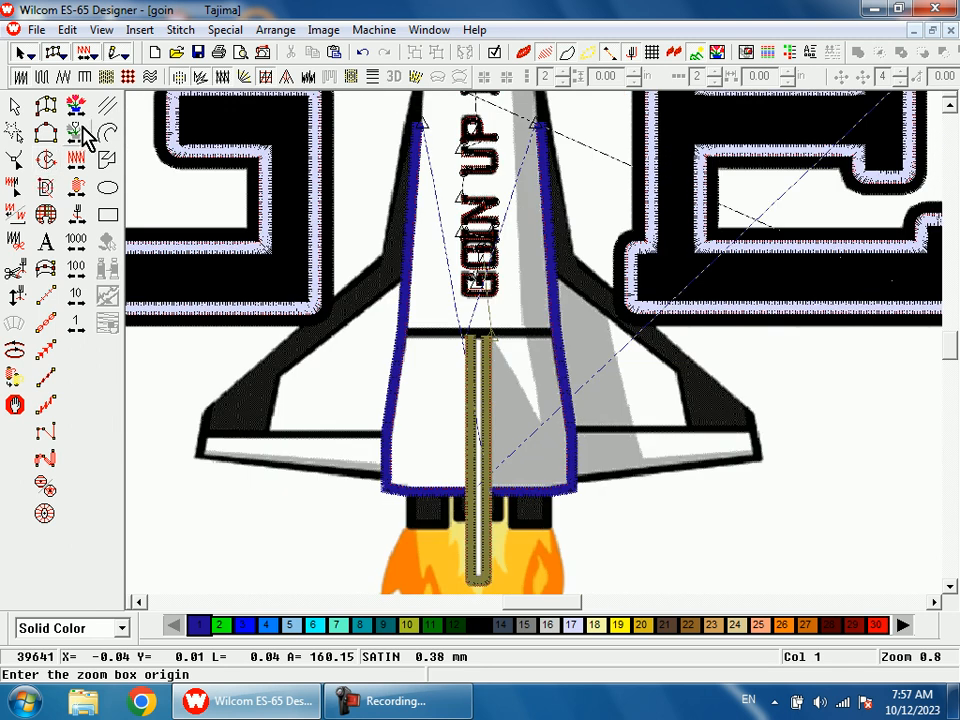
{"action": "scroll", "coordinate": [574, 356], "scroll_direction": "up", "scroll_amount": 3}
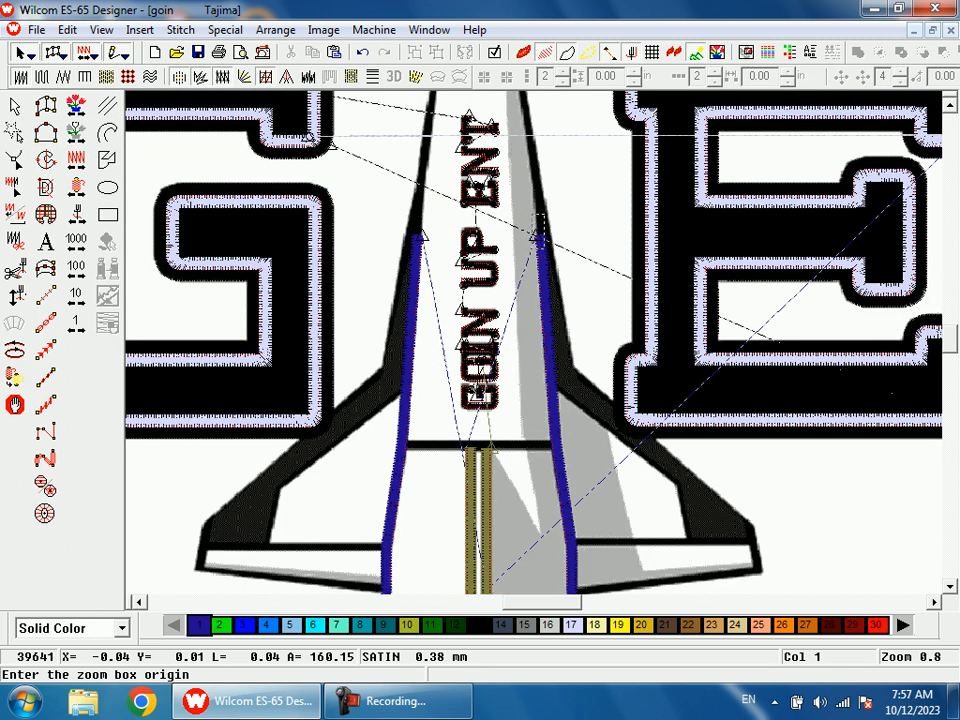
{"action": "left_click_drag", "start_coordinate": [545, 236], "coordinate": [550, 281]}
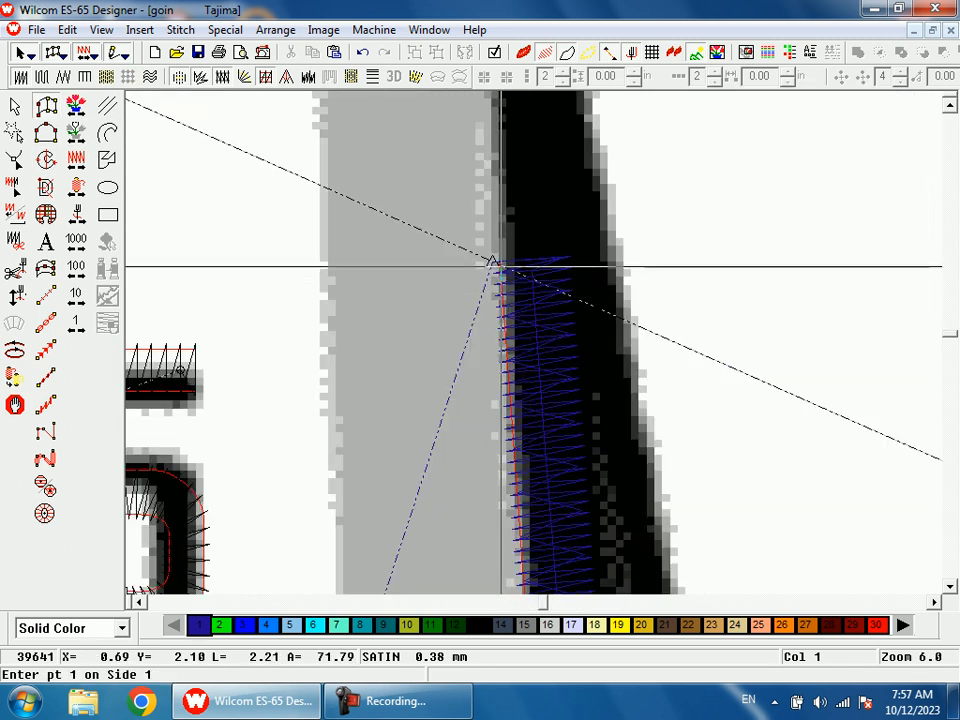
{"action": "key", "text": "Return"}
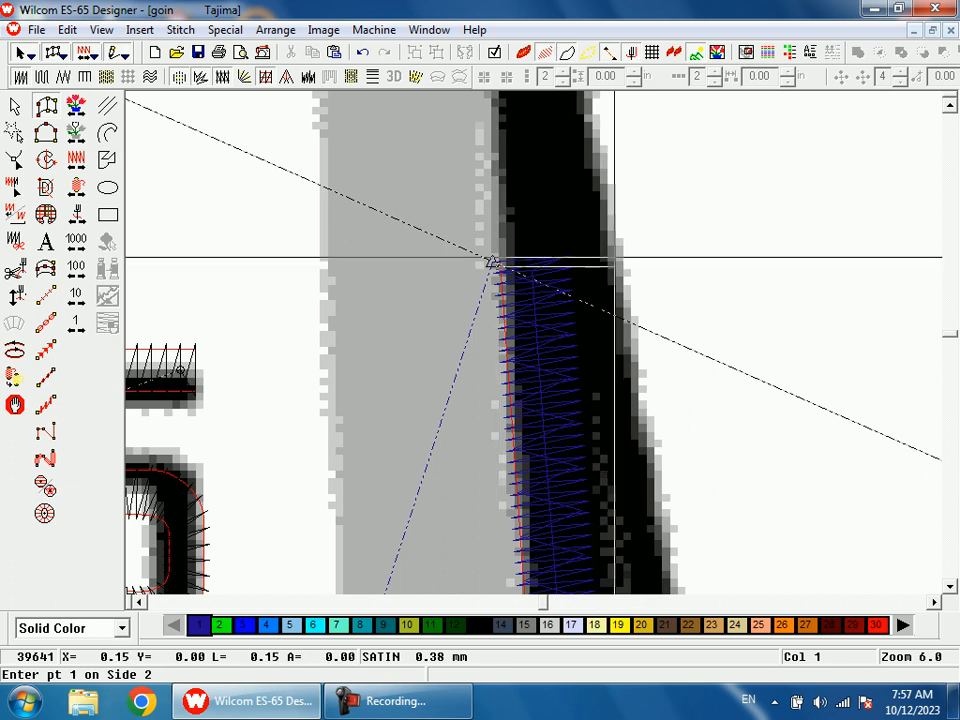
Extend the Input A column up the right-hand outline with a point pair spanning its black width
{"action": "key", "text": "shift+z"}
{"action": "key", "text": "shift+z"}
{"action": "scroll", "coordinate": [590, 312], "scroll_direction": "up", "scroll_amount": 3}
{"action": "key", "text": "b"}
{"action": "left_click_drag", "start_coordinate": [497, 418], "coordinate": [567, 545]}
{"action": "left_click", "coordinate": [494, 290]}
{"action": "left_click", "coordinate": [542, 289]}
Continue the column up to the nose's lower-right corner with a point pair across the outline
{"action": "key", "text": "shift+z"}
{"action": "key", "text": "shift+z"}
{"action": "key", "text": "shift+z"}
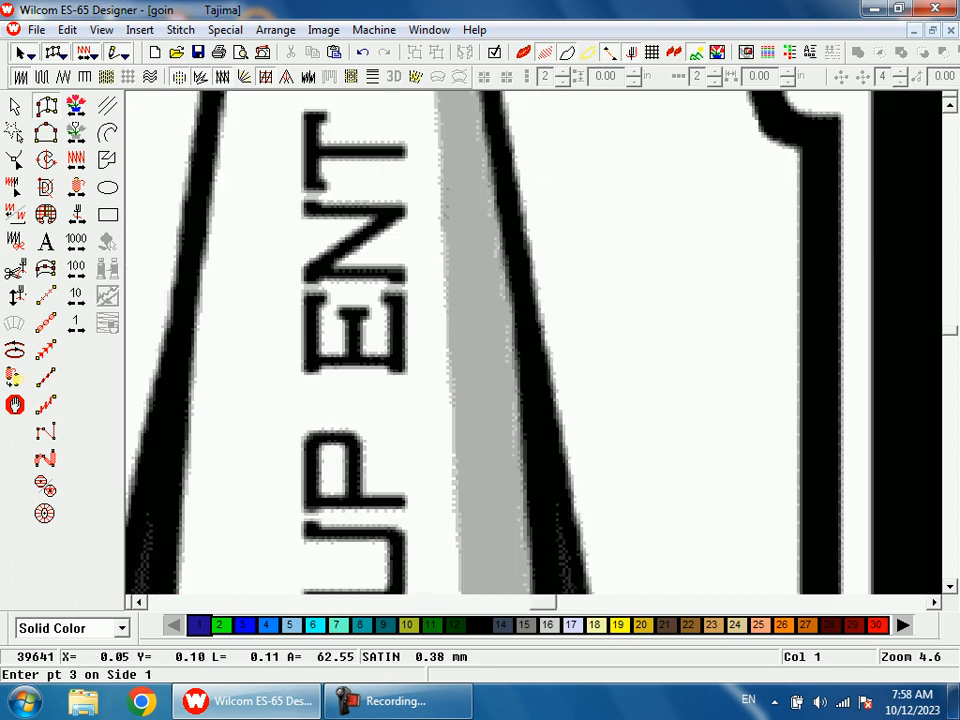
{"action": "key", "text": "b"}
{"action": "left_click_drag", "start_coordinate": [452, 233], "coordinate": [588, 318]}
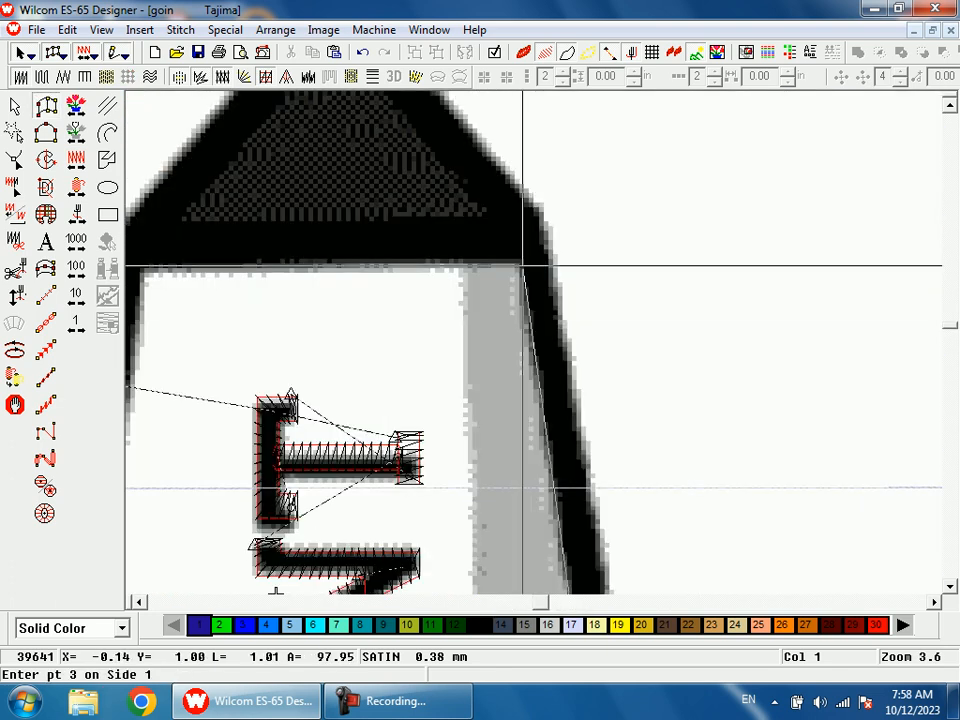
{"action": "left_click", "coordinate": [520, 260]}
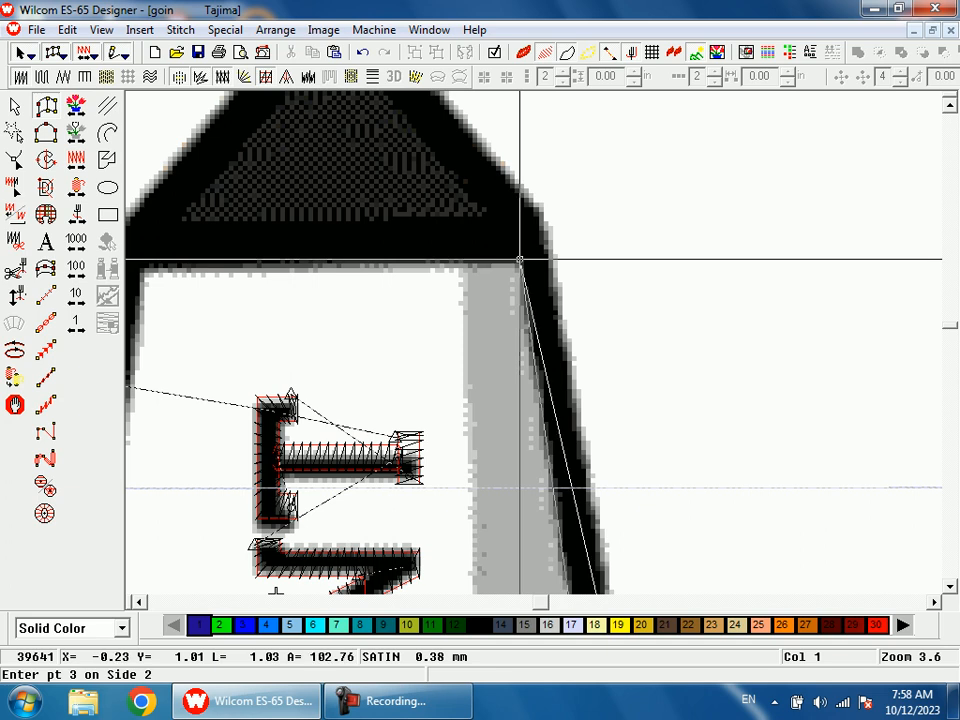
{"action": "left_click", "coordinate": [519, 261]}
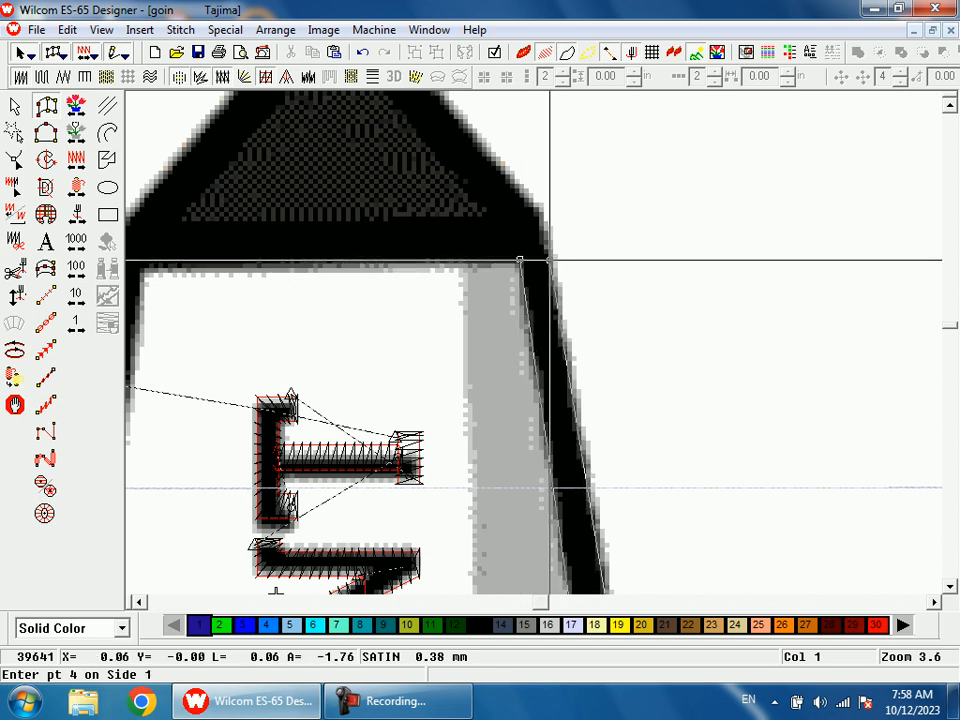
Trace the column around the nose's right shoulder, up its sloping edge and across the flat tip
{"action": "left_click", "coordinate": [497, 216]}
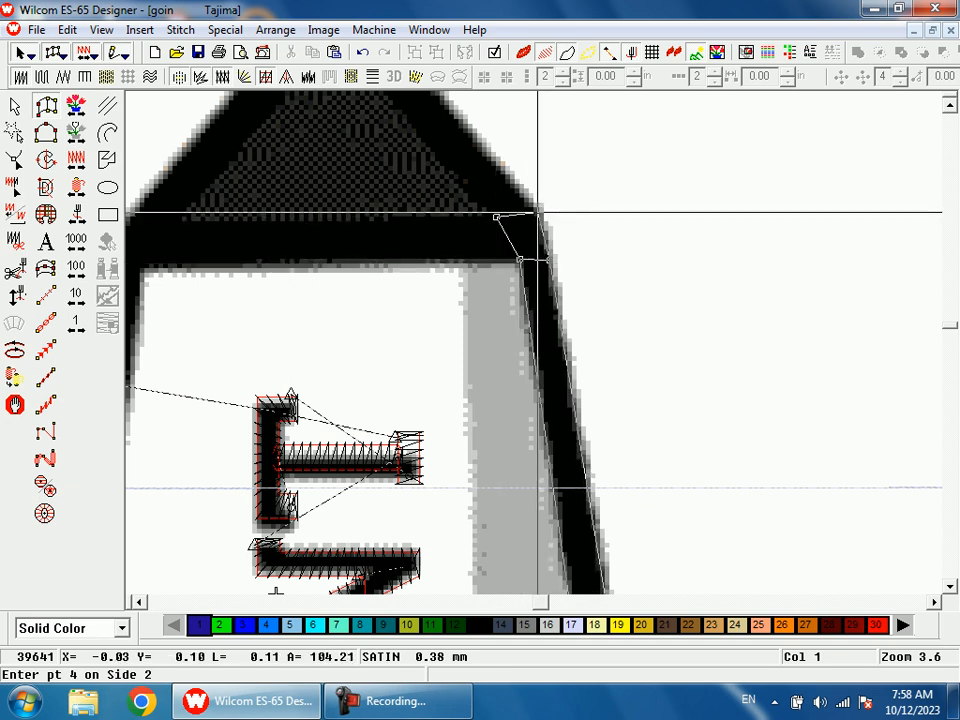
{"action": "left_click", "coordinate": [537, 214]}
{"action": "scroll", "coordinate": [373, 136], "scroll_direction": "up", "scroll_amount": 2}
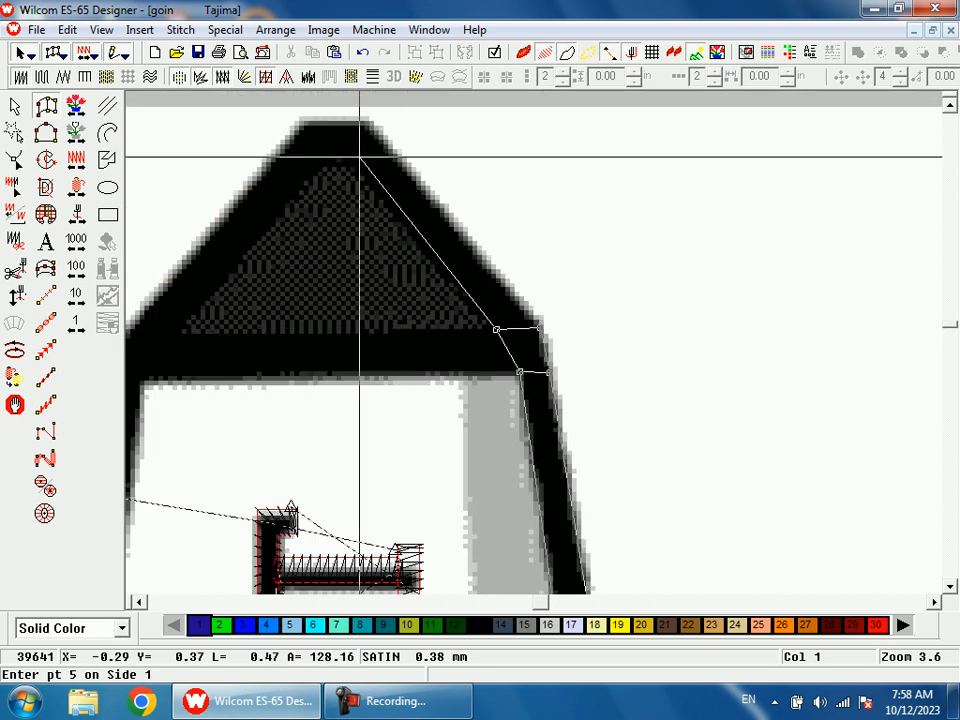
{"action": "left_click", "coordinate": [358, 164]}
{"action": "left_click", "coordinate": [369, 125]}
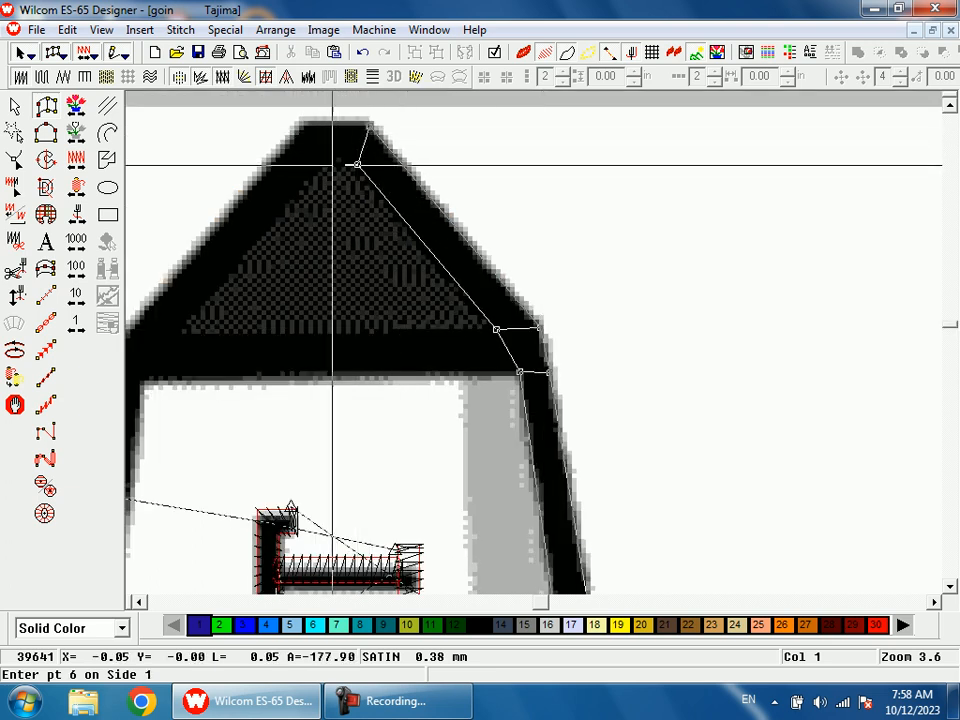
{"action": "left_click", "coordinate": [321, 164]}
{"action": "left_click", "coordinate": [304, 128]}
Trace the column down the nose's left slope and around its left shoulder to the inner lower-left corner
{"action": "scroll", "coordinate": [285, 143], "scroll_direction": "left", "scroll_amount": 3}
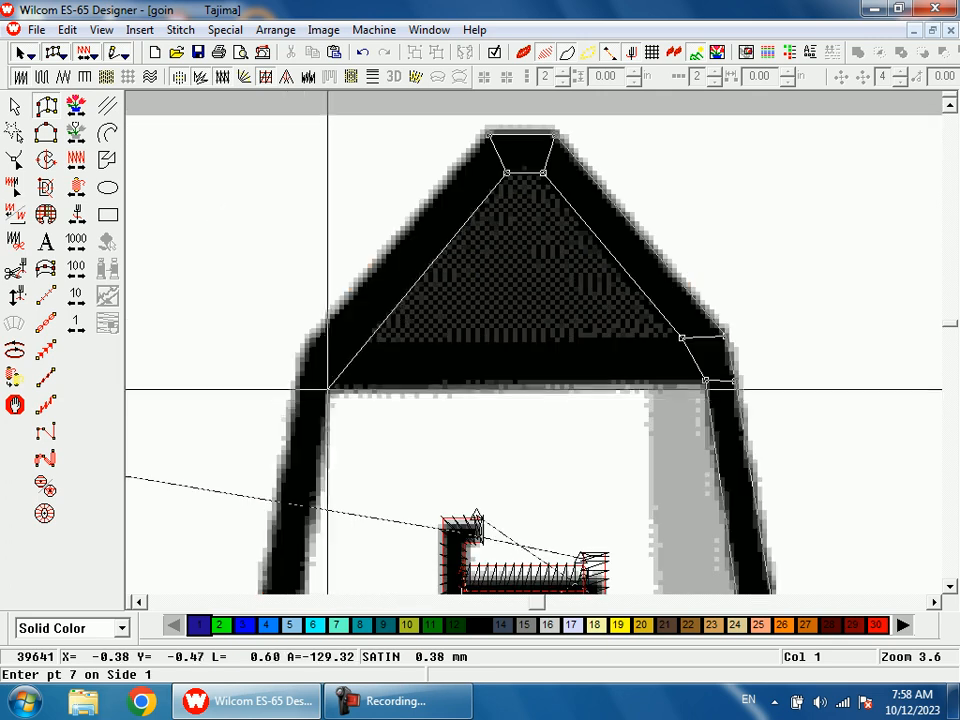
{"action": "left_click", "coordinate": [358, 343]}
{"action": "left_click", "coordinate": [305, 341]}
{"action": "left_click", "coordinate": [323, 392]}
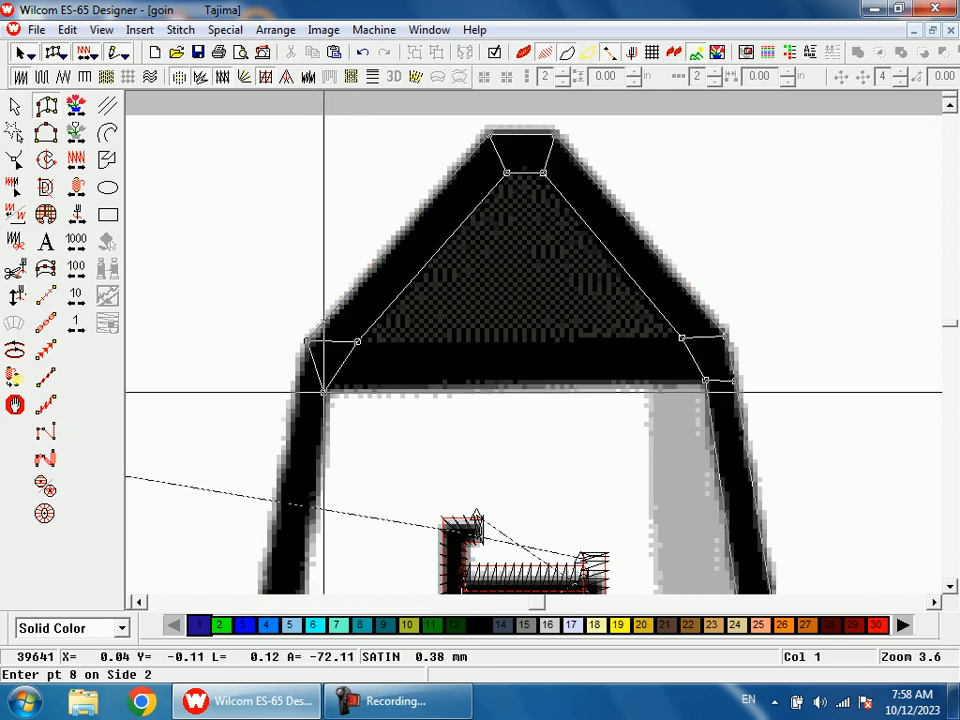
Carry the column down to the upper end of the left body column and generate the satin stitches
{"action": "key", "text": "shift+z"}
{"action": "key", "text": "shift+z"}
{"action": "key", "text": "b"}
{"action": "left_click_drag", "start_coordinate": [448, 485], "coordinate": [476, 564]}
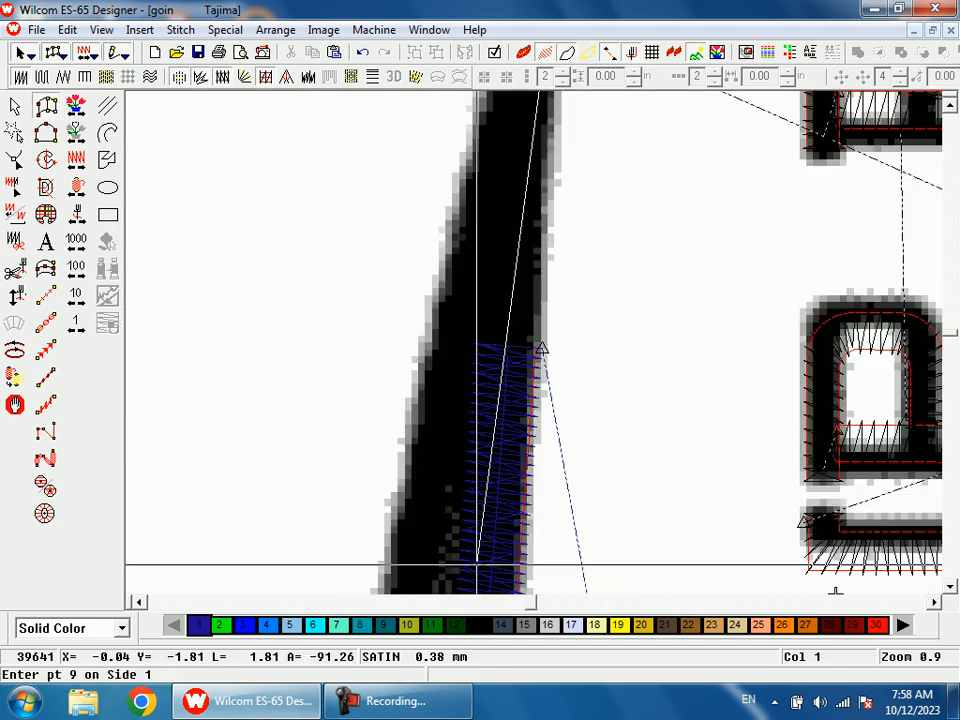
{"action": "left_click", "coordinate": [540, 354]}
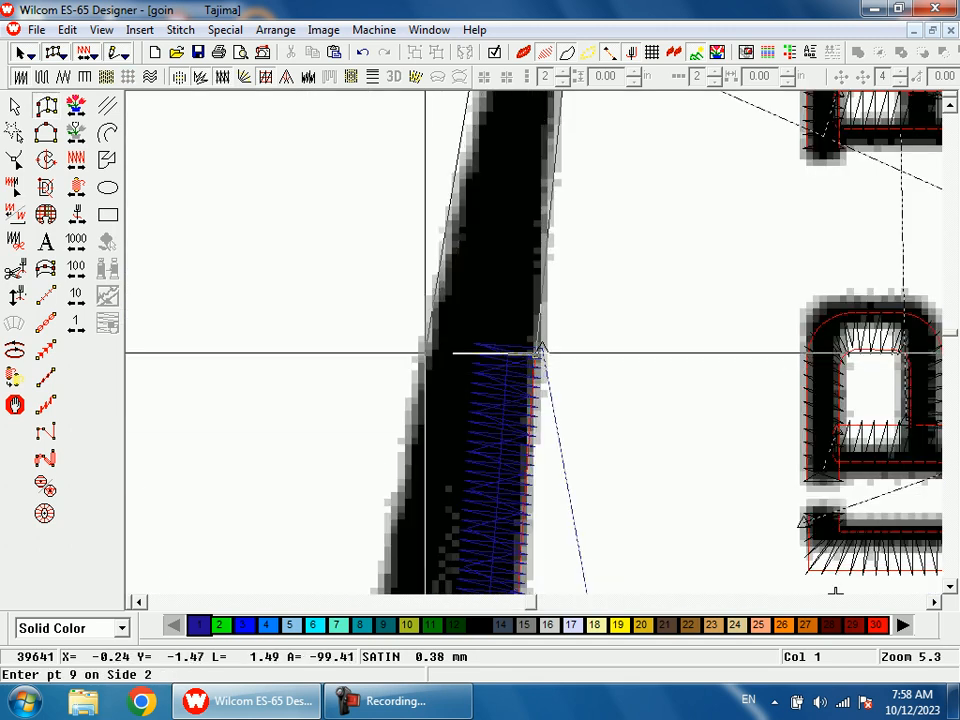
{"action": "left_click", "coordinate": [426, 355]}
{"action": "key", "text": "Return"}
Examine the nose column's reshape points against the black artwork where the nose meets the body
{"action": "key", "text": "shift+z"}
{"action": "key", "text": "shift+z"}
{"action": "scroll", "coordinate": [640, 330], "scroll_direction": "up", "scroll_amount": 3}
{"action": "key", "text": "h"}
{"action": "key", "text": "b"}
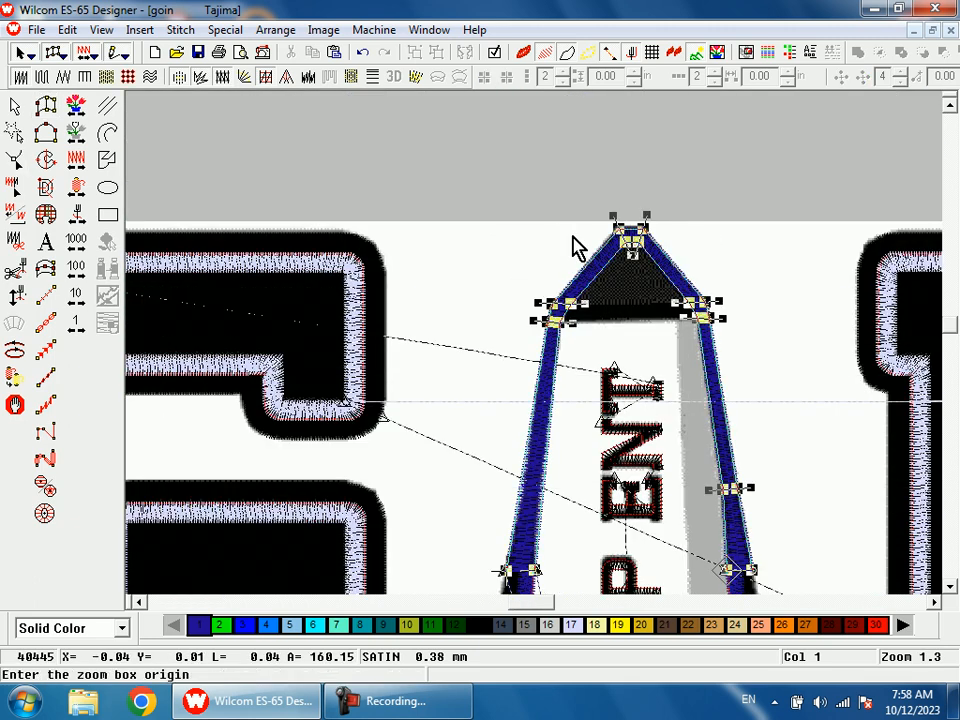
{"action": "left_click_drag", "start_coordinate": [564, 236], "coordinate": [660, 380]}
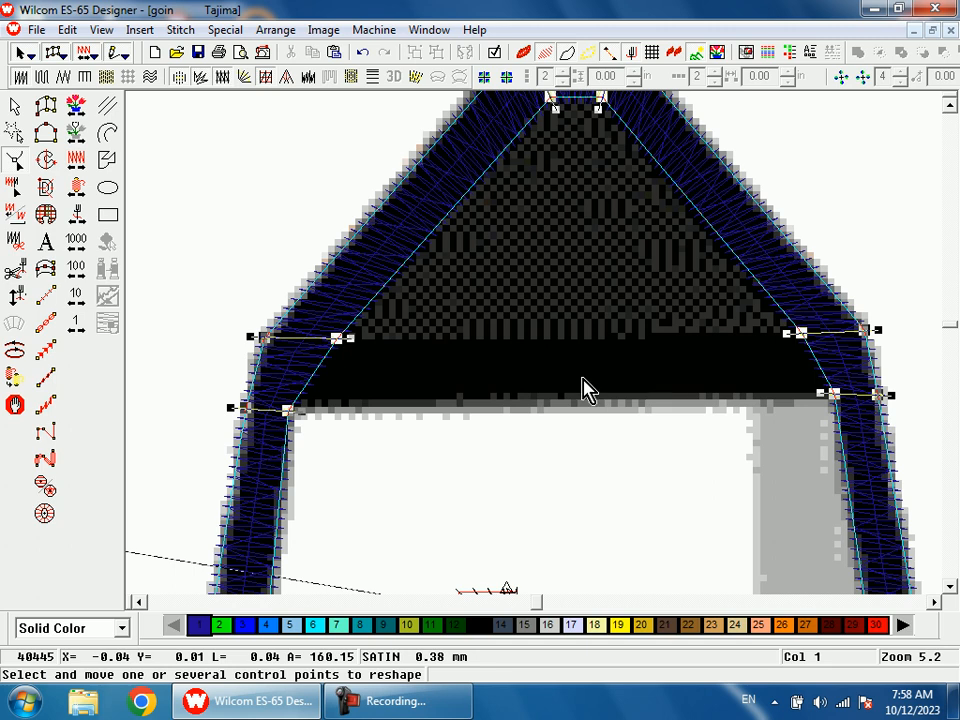
Set the current stitch position back to the start of the nose column, after the body columns
{"action": "key", "text": "shift+z"}
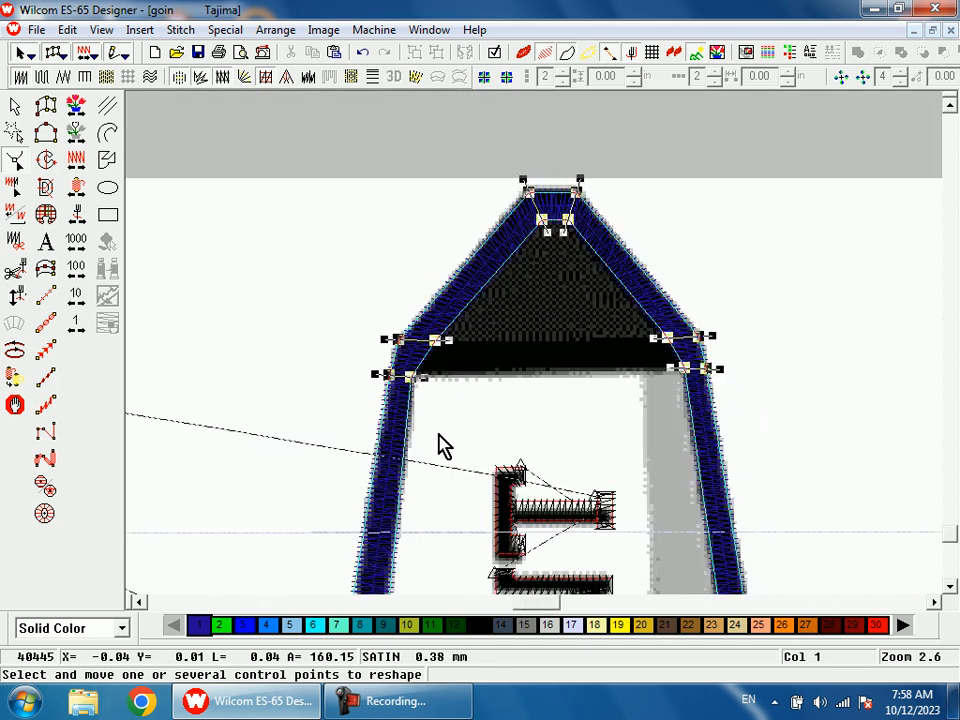
{"action": "key", "text": "shift+z"}
{"action": "scroll", "coordinate": [504, 454], "scroll_direction": "down", "scroll_amount": 3}
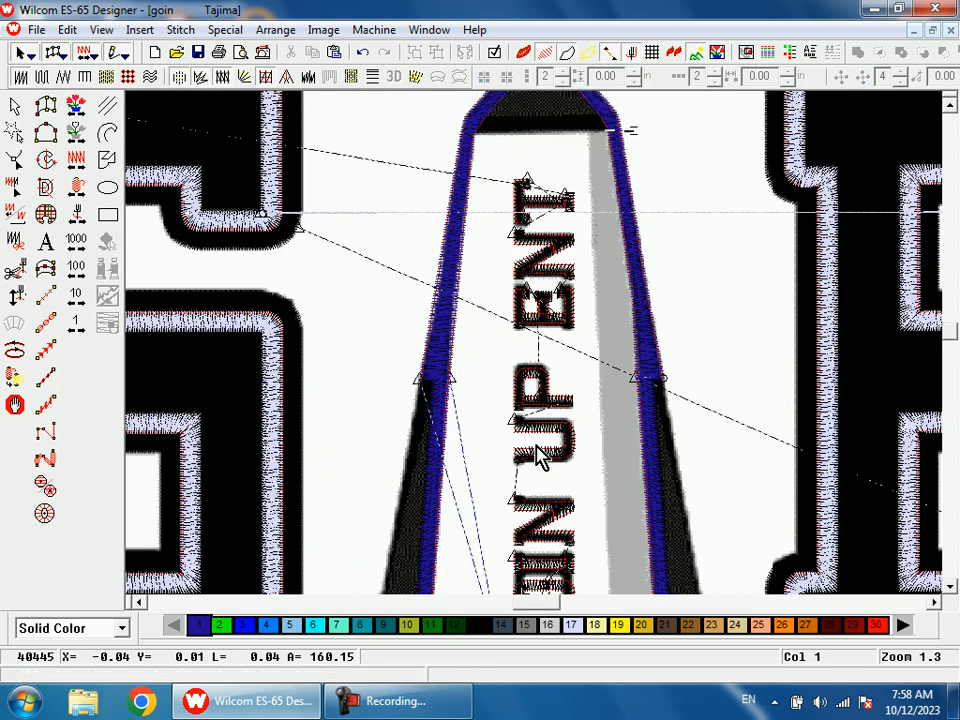
{"action": "key", "text": "shift+Tab"}
{"action": "key", "text": "shift+z"}
{"action": "key", "text": "b"}
{"action": "left_click_drag", "start_coordinate": [568, 285], "coordinate": [591, 418]}
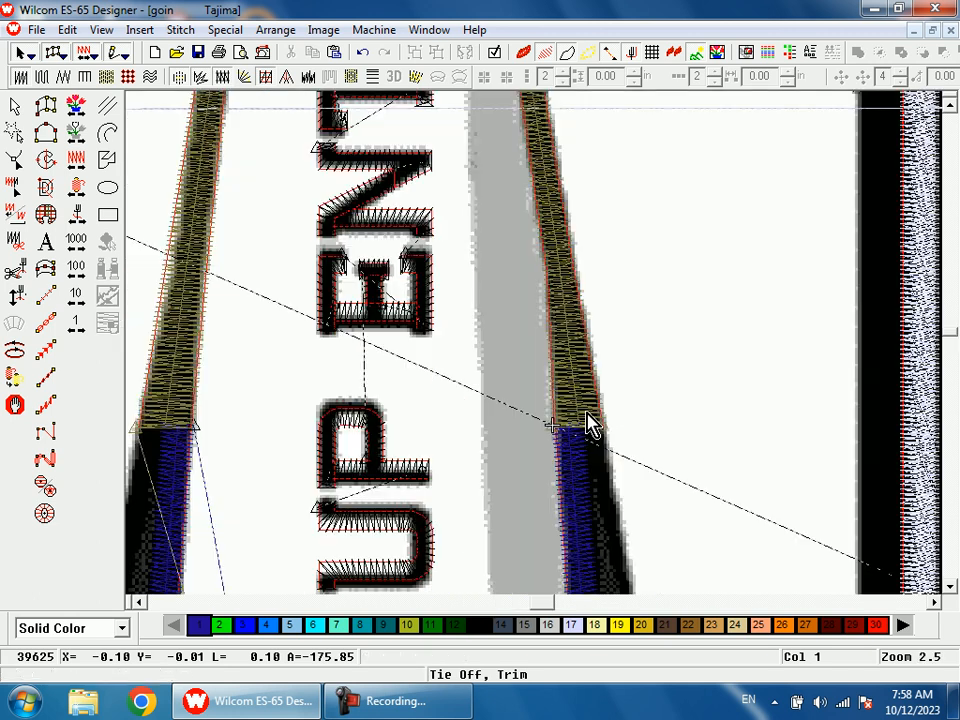
{"action": "key", "text": "a"}
{"action": "key", "text": "shift+z"}
{"action": "key", "text": "shift+z"}
Trace the black band across the nose's base from the right column to the left one and generate the satin stitches
{"action": "key", "text": "b"}
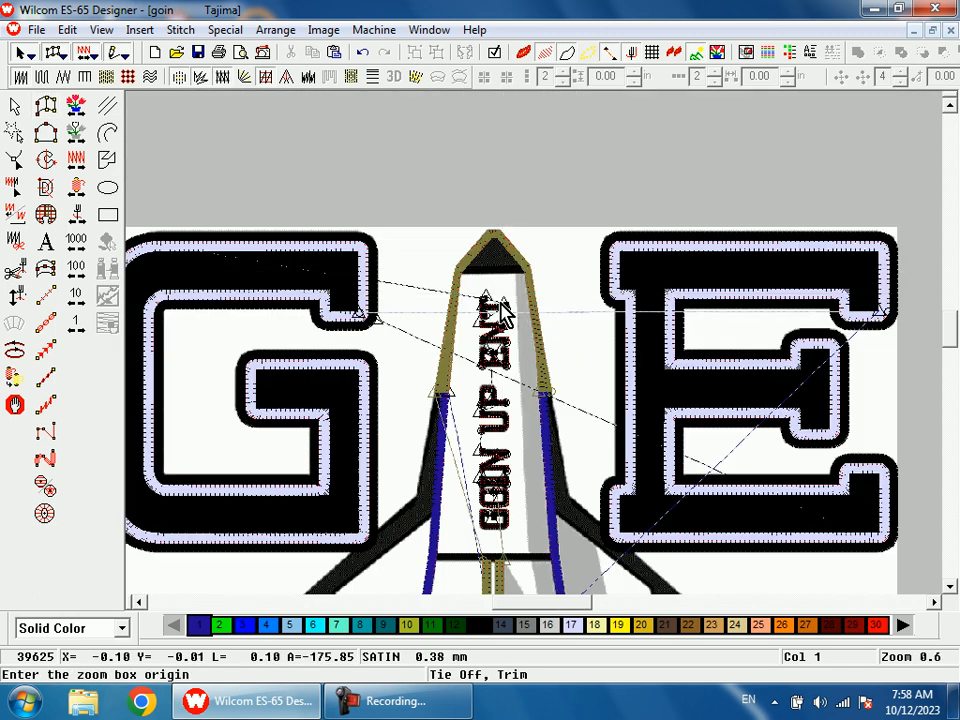
{"action": "left_click_drag", "start_coordinate": [470, 255], "coordinate": [555, 305]}
{"action": "scroll", "coordinate": [635, 450], "scroll_direction": "up", "scroll_amount": 2}
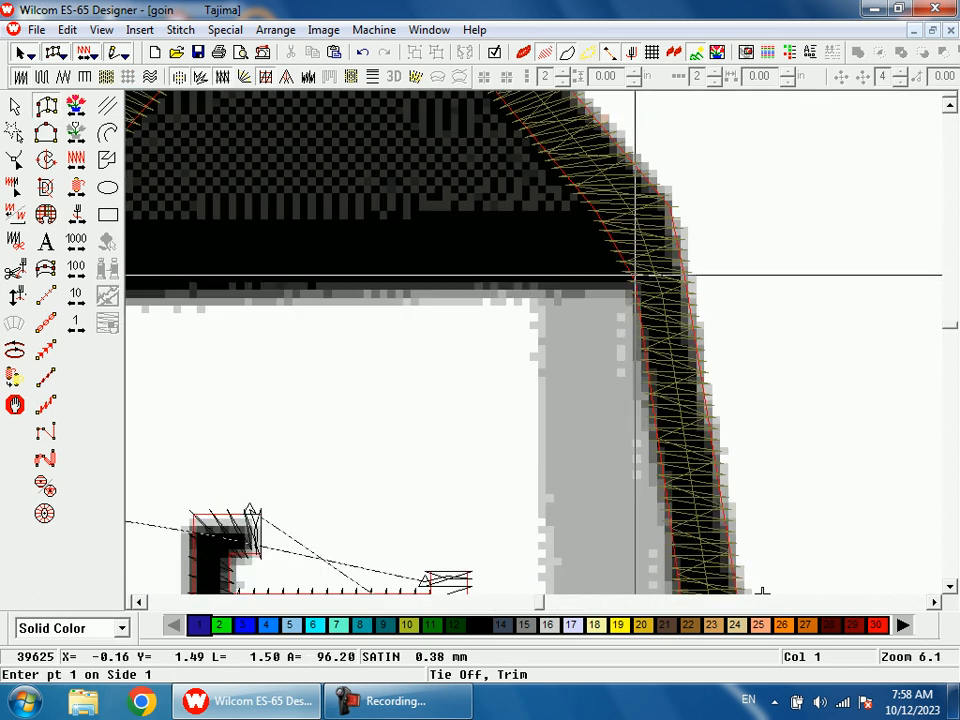
{"action": "left_click", "coordinate": [638, 285]}
{"action": "left_click", "coordinate": [621, 213]}
{"action": "left_click", "coordinate": [185, 335]}
{"action": "left_click", "coordinate": [209, 276], "text": "ctrl"}
{"action": "key", "text": "Return"}
{"action": "key", "text": "shift+z"}
{"action": "key", "text": "shift+z"}
{"action": "key", "text": "shift+z"}
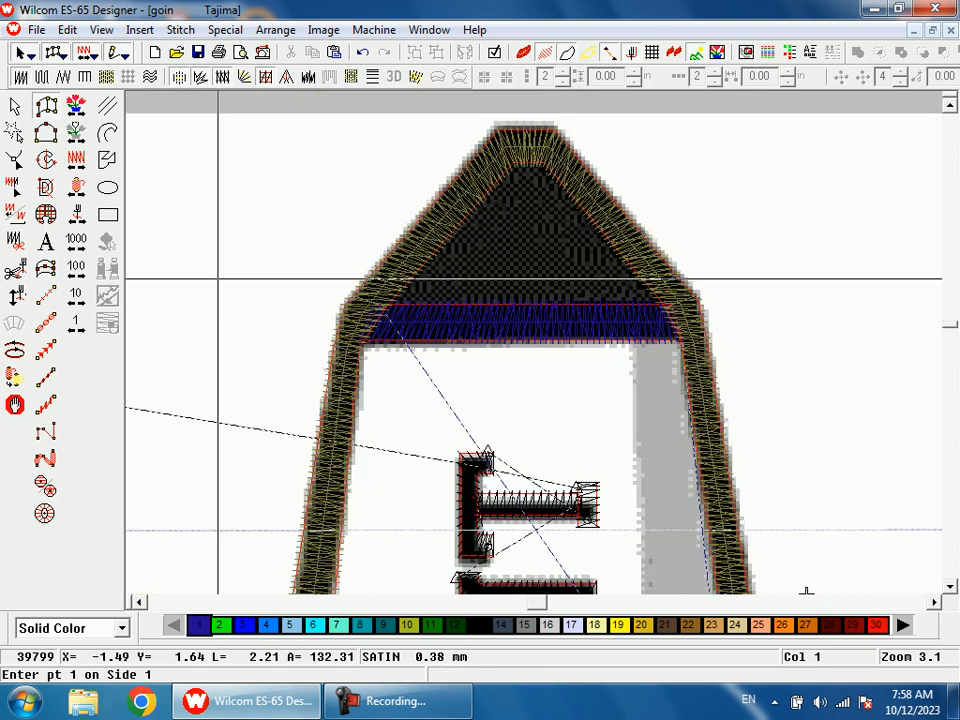
Travel through the stitch sequence to the empty color change 1 ahead of the shuttle columns
{"action": "scroll", "coordinate": [439, 336], "scroll_direction": "down", "scroll_amount": 3}
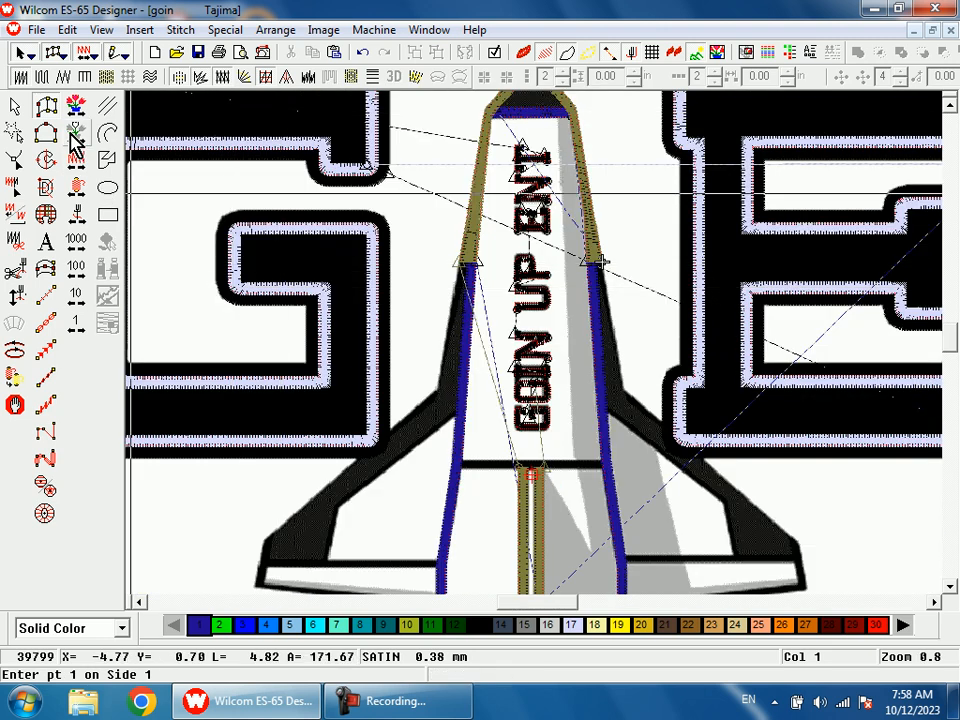
{"action": "scroll", "coordinate": [278, 268], "scroll_direction": "down", "scroll_amount": 2}
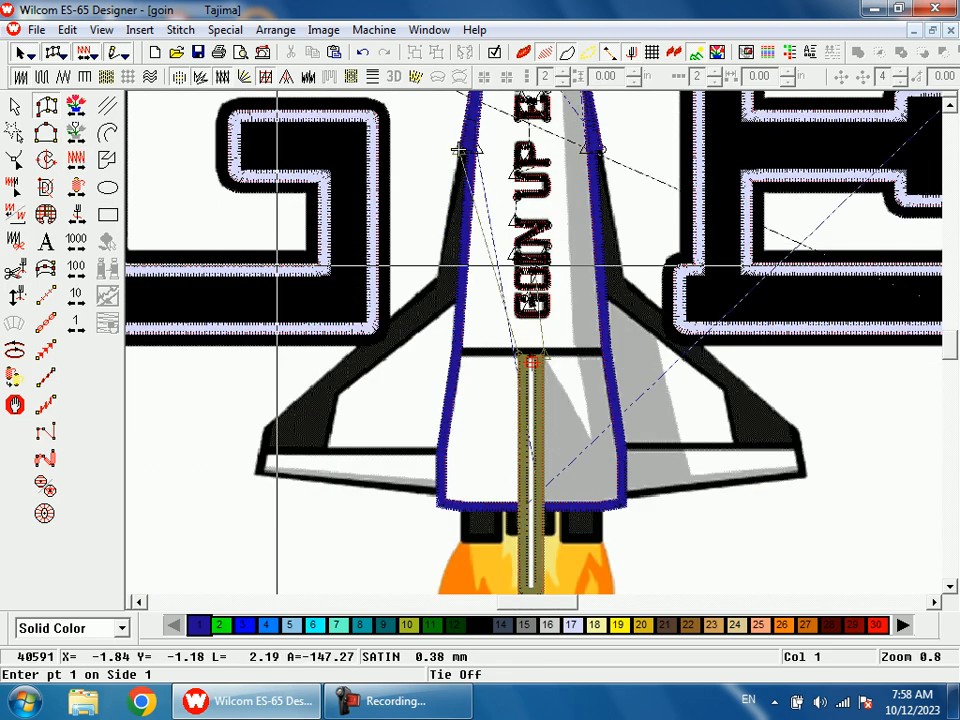
{"action": "right_click", "coordinate": [72, 134]}
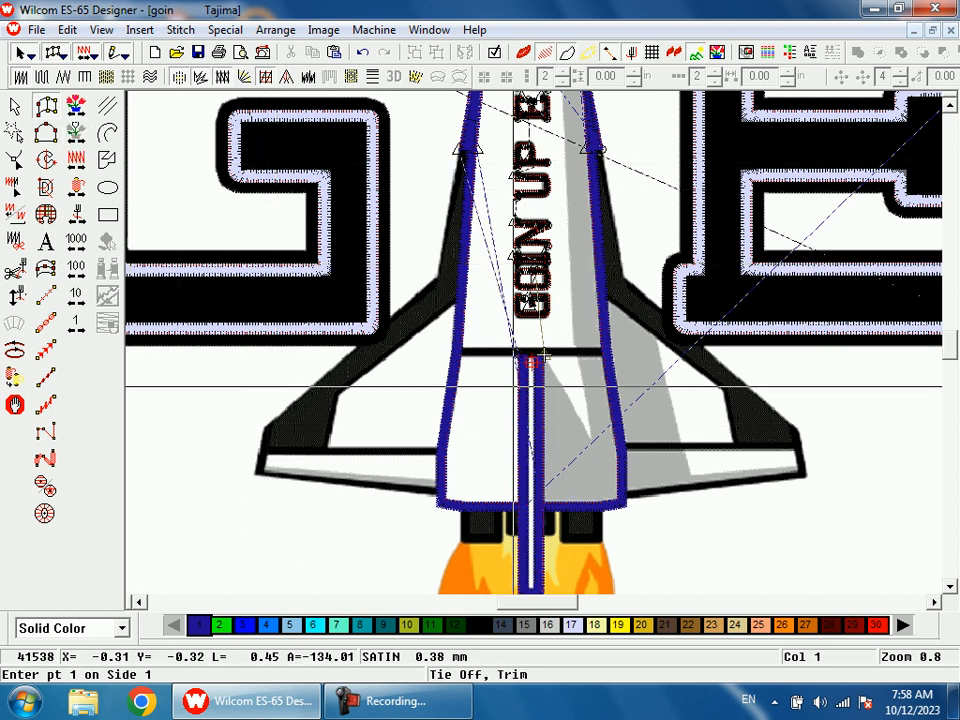
{"action": "scroll", "coordinate": [515, 386], "scroll_direction": "up", "scroll_amount": 2}
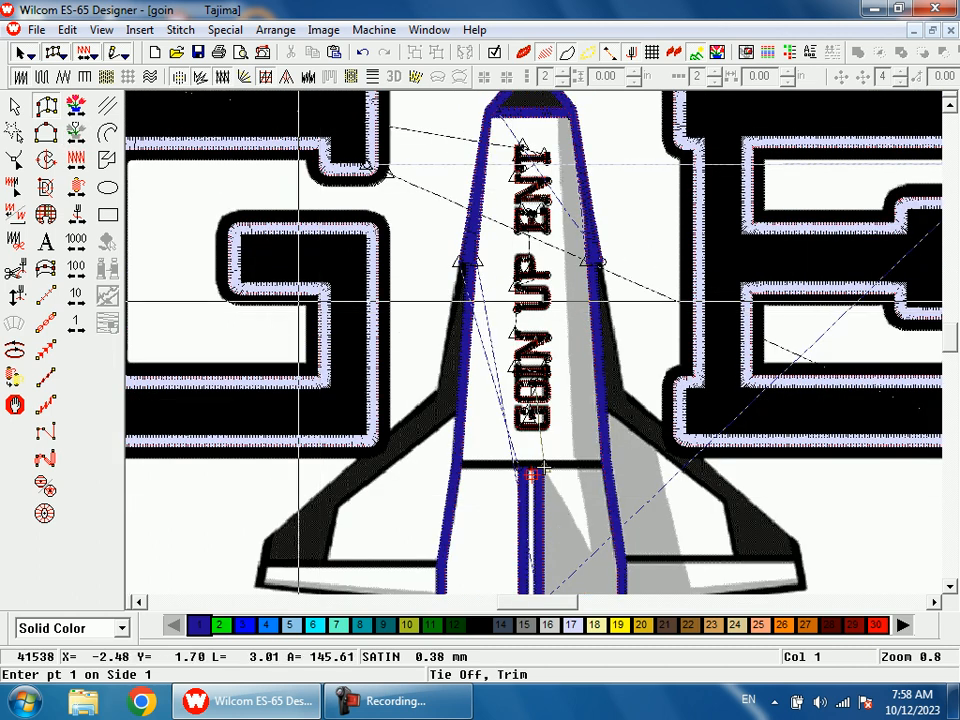
{"action": "left_click", "coordinate": [78, 108]}
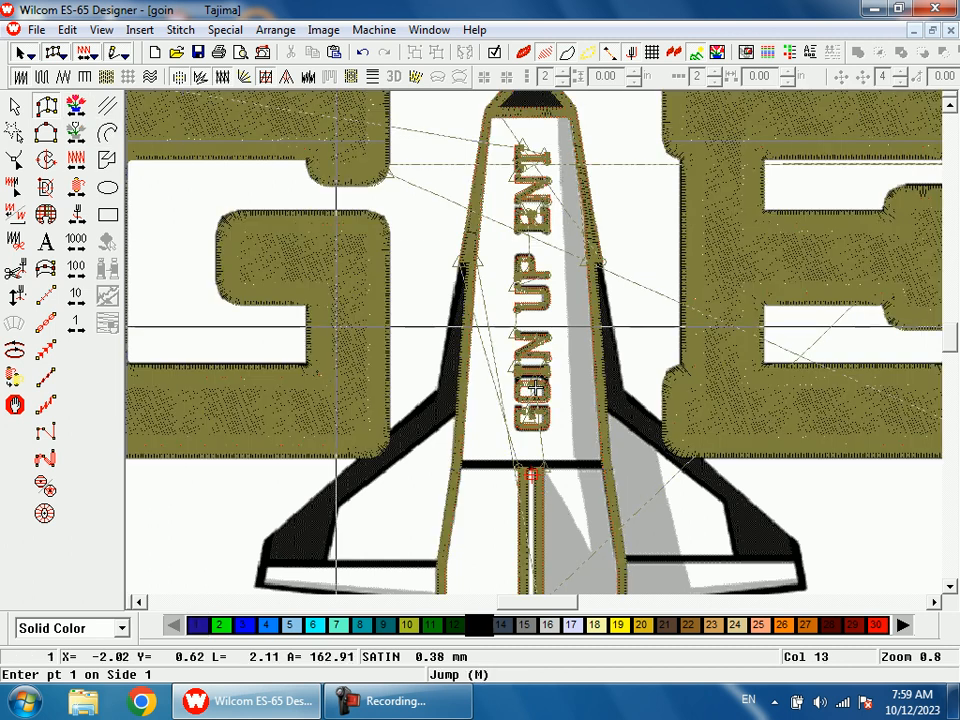
{"action": "right_click", "coordinate": [77, 190]}
{"action": "right_click", "coordinate": [77, 190]}
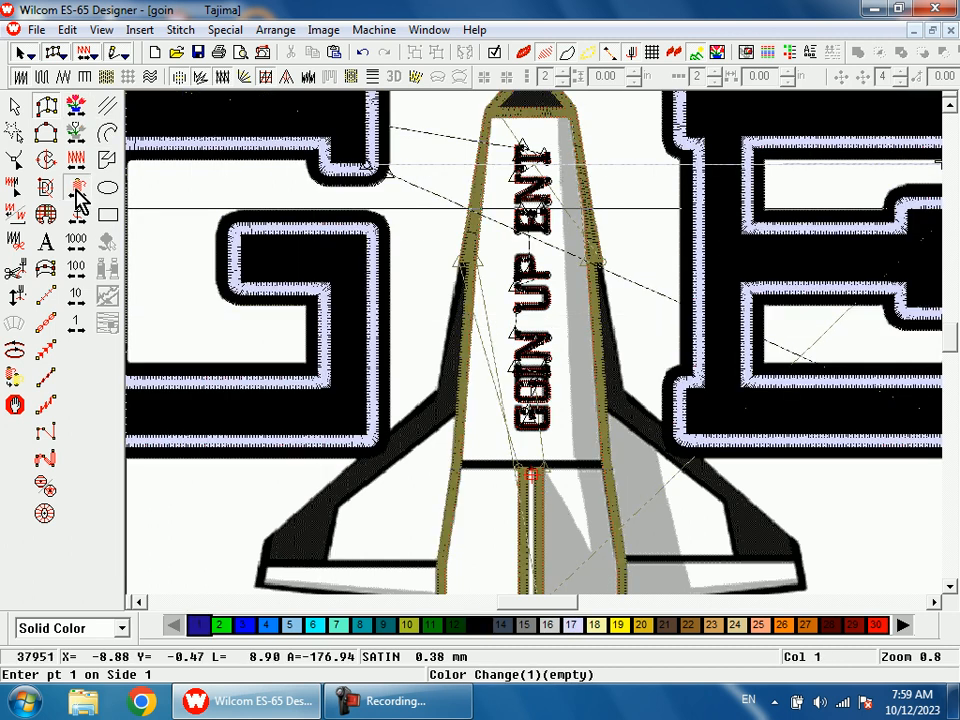
{"action": "right_click", "coordinate": [77, 190]}
{"action": "left_click", "coordinate": [77, 190]}
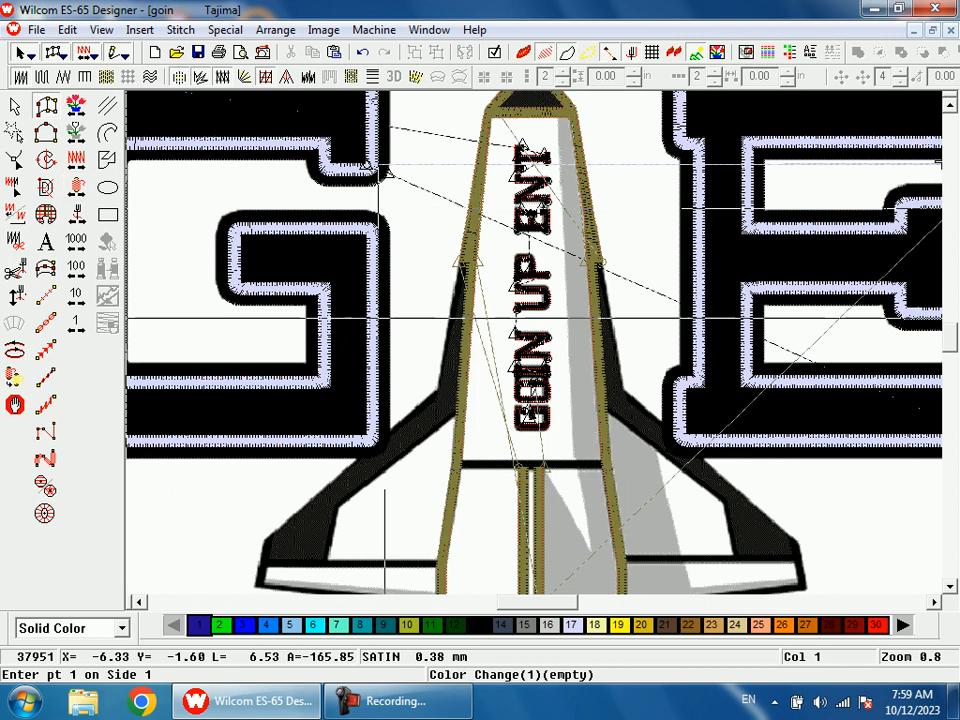
Start a new satin column where the left wing's lower edge meets the body's lower-left corner
{"action": "key", "text": "shift+z"}
{"action": "key", "text": "b"}
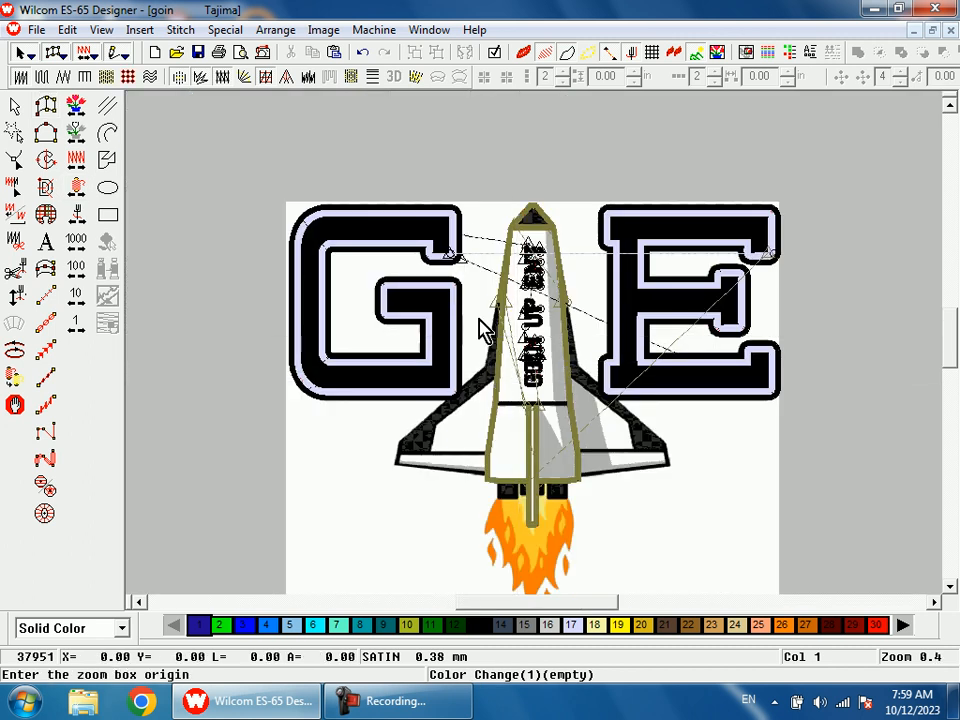
{"action": "left_click_drag", "start_coordinate": [495, 293], "coordinate": [535, 406]}
{"action": "key", "text": "shift+z"}
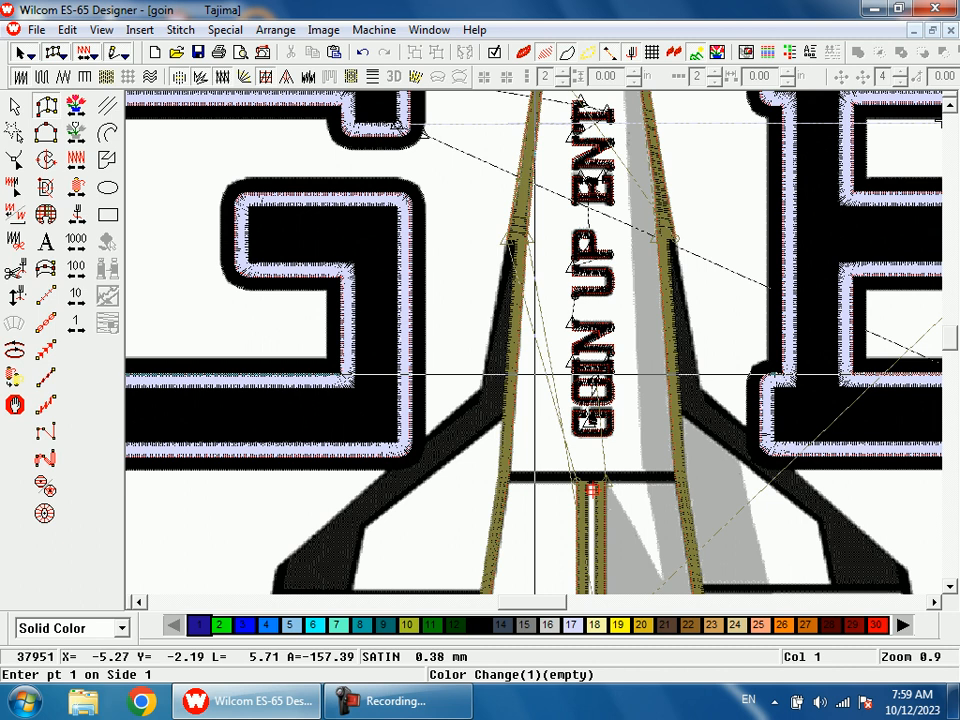
{"action": "scroll", "coordinate": [535, 375], "scroll_direction": "down", "scroll_amount": 3}
{"action": "scroll", "coordinate": [535, 407], "scroll_direction": "down", "scroll_amount": 2}
{"action": "scroll", "coordinate": [535, 407], "scroll_direction": "up", "scroll_amount": 2}
{"action": "key", "text": "shift+z"}
{"action": "key", "text": "b"}
{"action": "left_click_drag", "start_coordinate": [484, 398], "coordinate": [517, 453]}
{"action": "left_click", "coordinate": [574, 441]}
Carry the column along the left wing's lower edge to the outer corner of the wing tip
{"action": "key", "text": "shift+z"}
{"action": "key", "text": "shift+z"}
{"action": "key", "text": "b"}
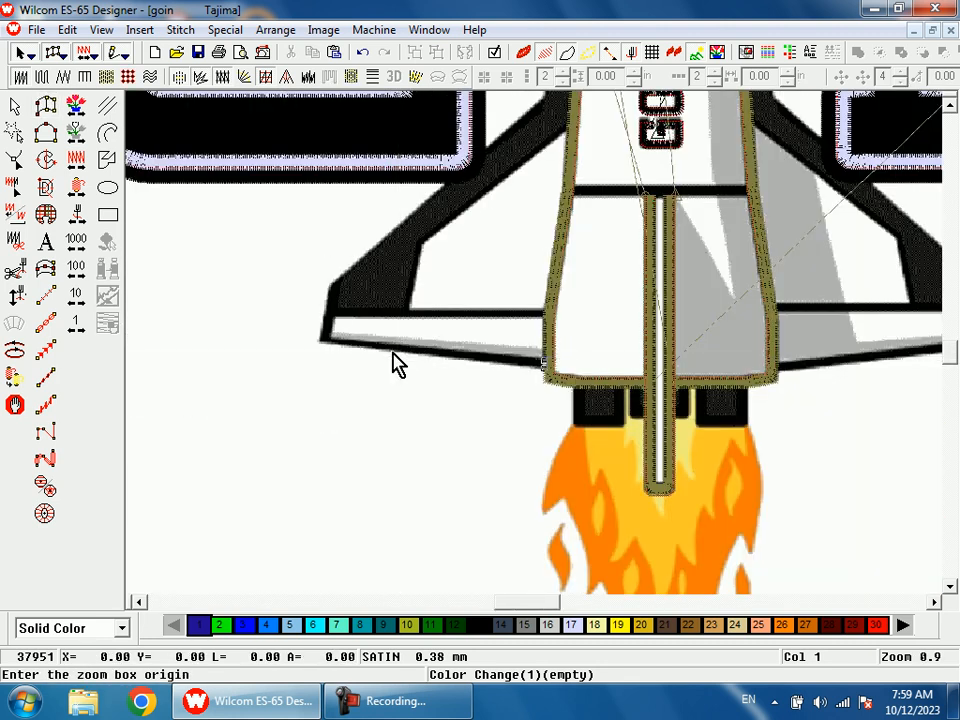
{"action": "left_click_drag", "start_coordinate": [323, 297], "coordinate": [378, 385]}
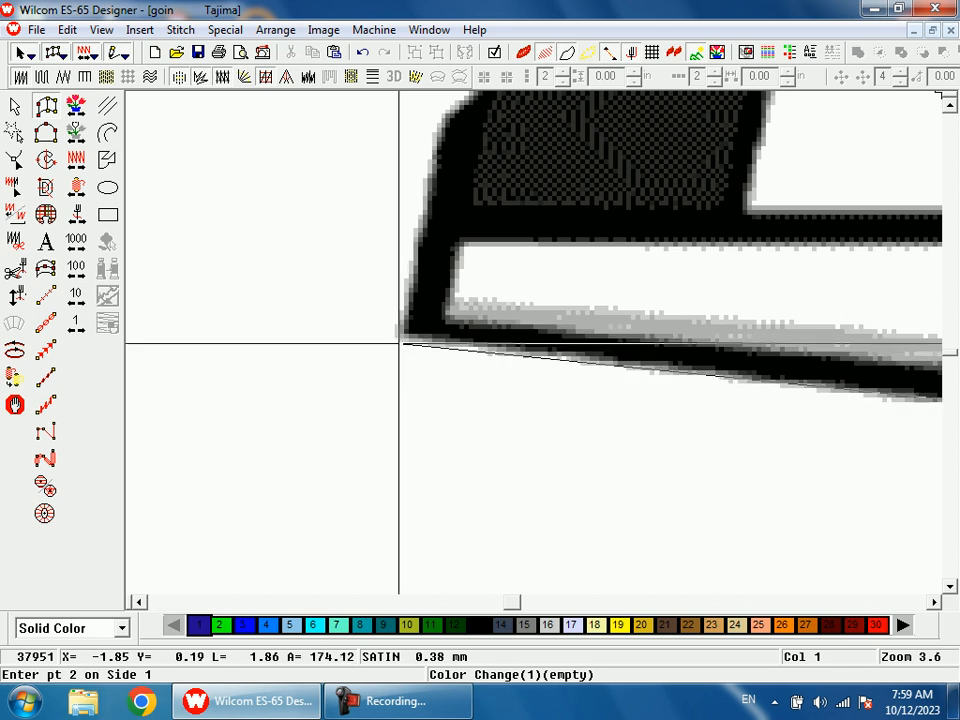
{"action": "left_click", "coordinate": [400, 336]}
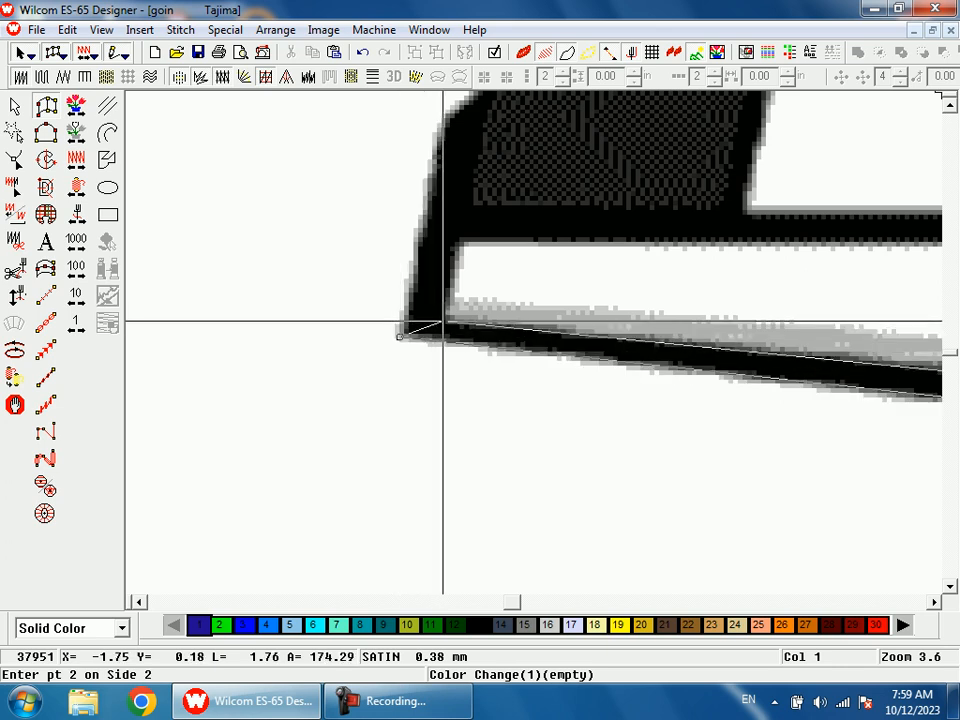
{"action": "left_click", "coordinate": [443, 320]}
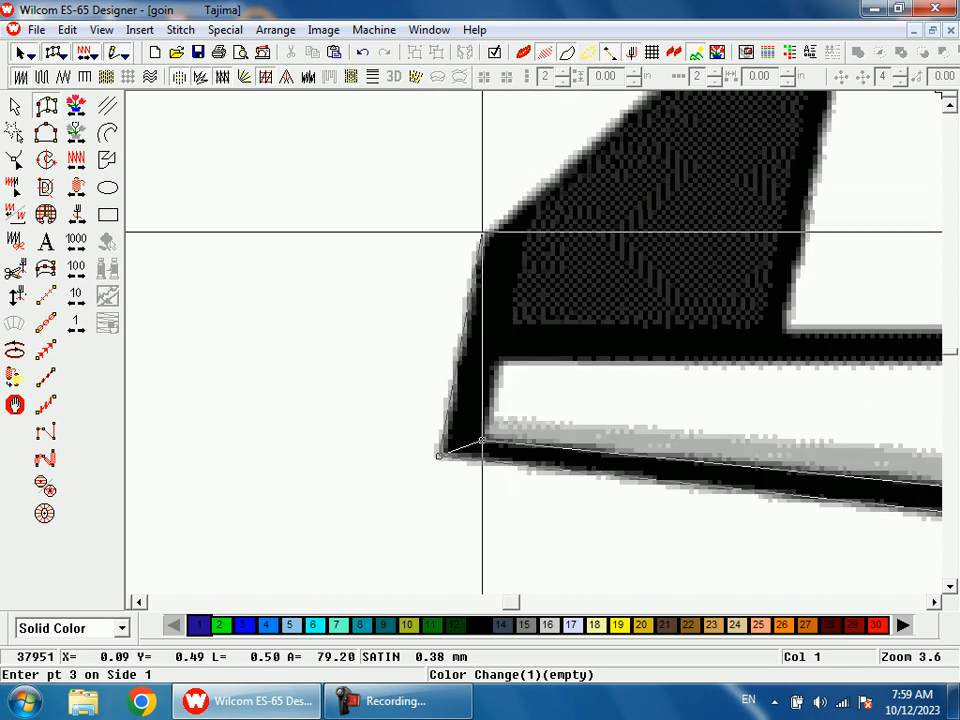
Trace the column up the wing tip's outer edge and around its upper corner
{"action": "left_click", "coordinate": [484, 218]}
{"action": "left_click", "coordinate": [523, 239]}
{"action": "left_click", "coordinate": [526, 184]}
{"action": "left_click", "coordinate": [538, 204]}
Extend the column up the wing's sloping leading edge to the bend near the body
{"action": "key", "text": "shift+z"}
{"action": "key", "text": "shift+z"}
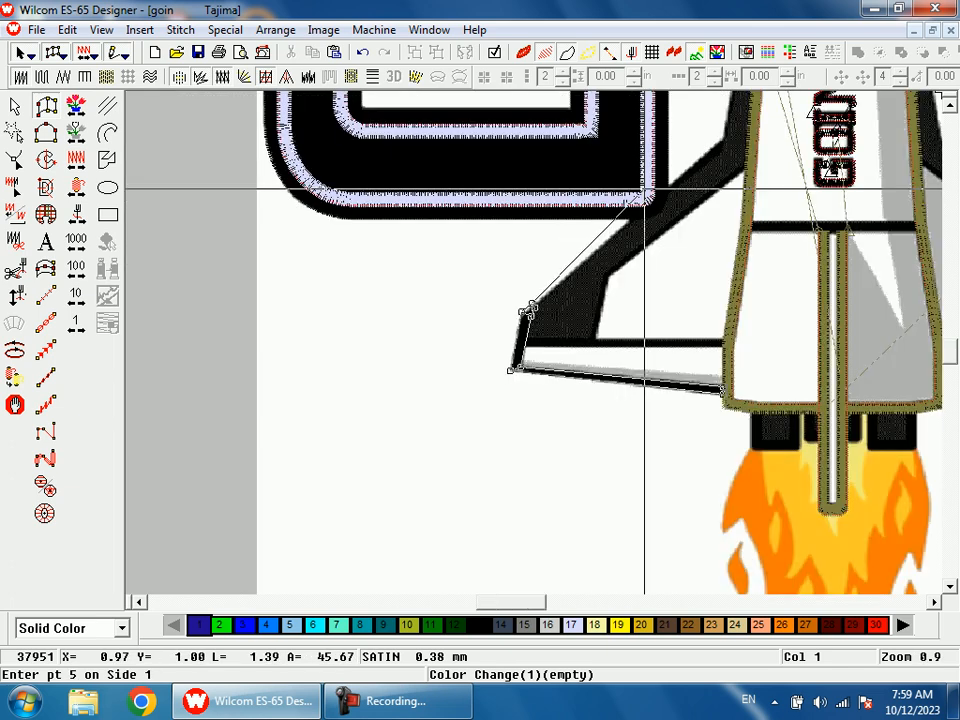
{"action": "key", "text": "b"}
{"action": "left_click_drag", "start_coordinate": [693, 122], "coordinate": [723, 250]}
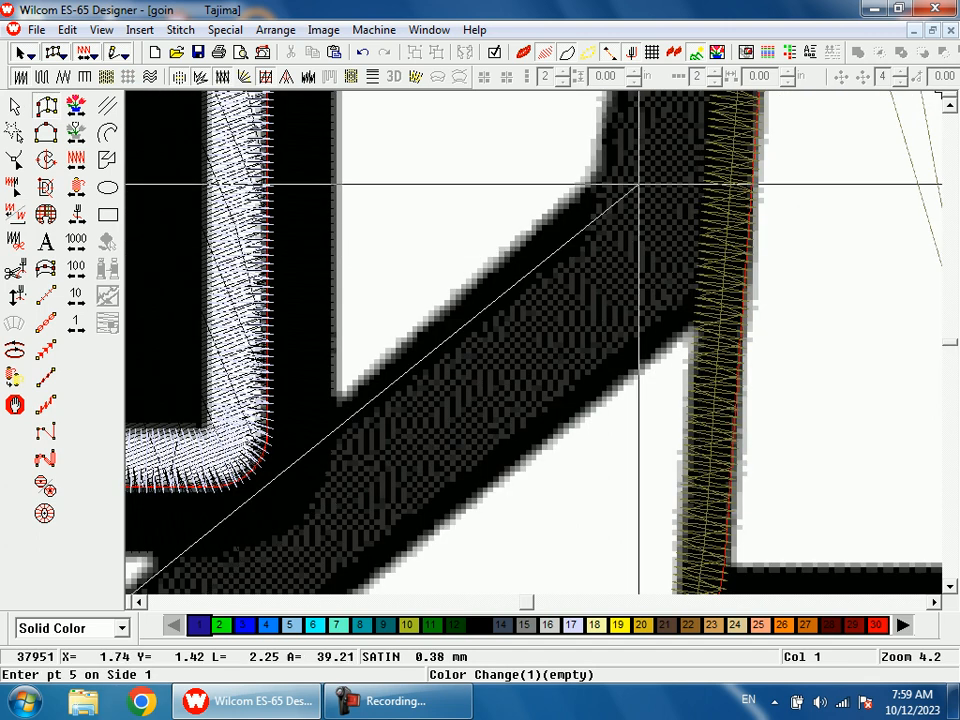
{"action": "left_click", "coordinate": [575, 190]}
{"action": "left_click", "coordinate": [610, 207]}
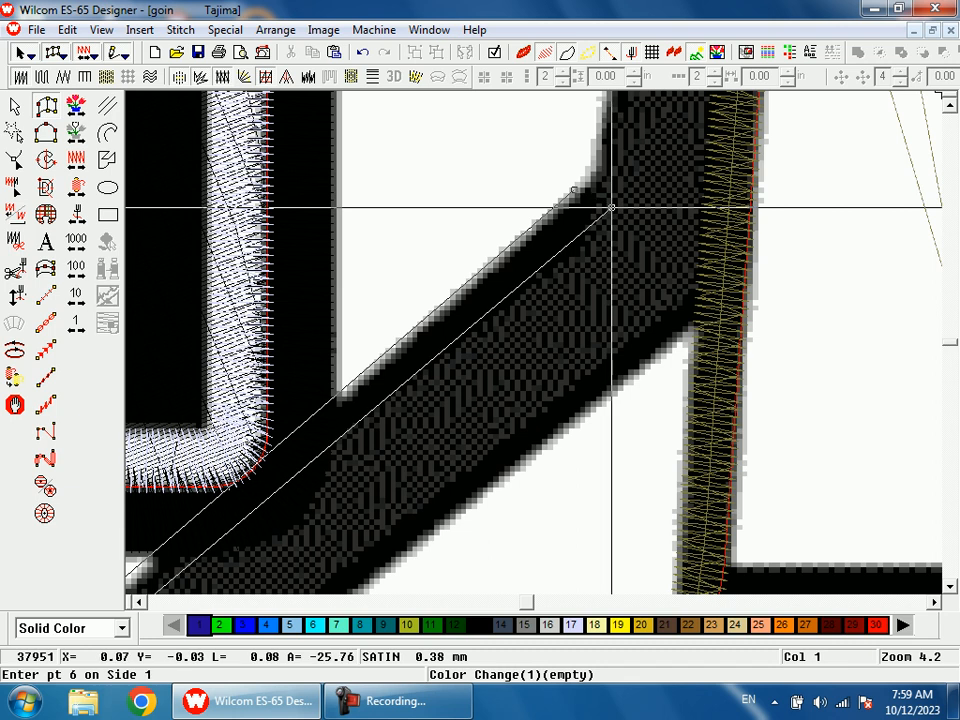
Carry the column up to the joint of the nose and left body columns and generate the satin stitches
{"action": "key", "text": "shift+z"}
{"action": "key", "text": "shift+z"}
{"action": "key", "text": "b"}
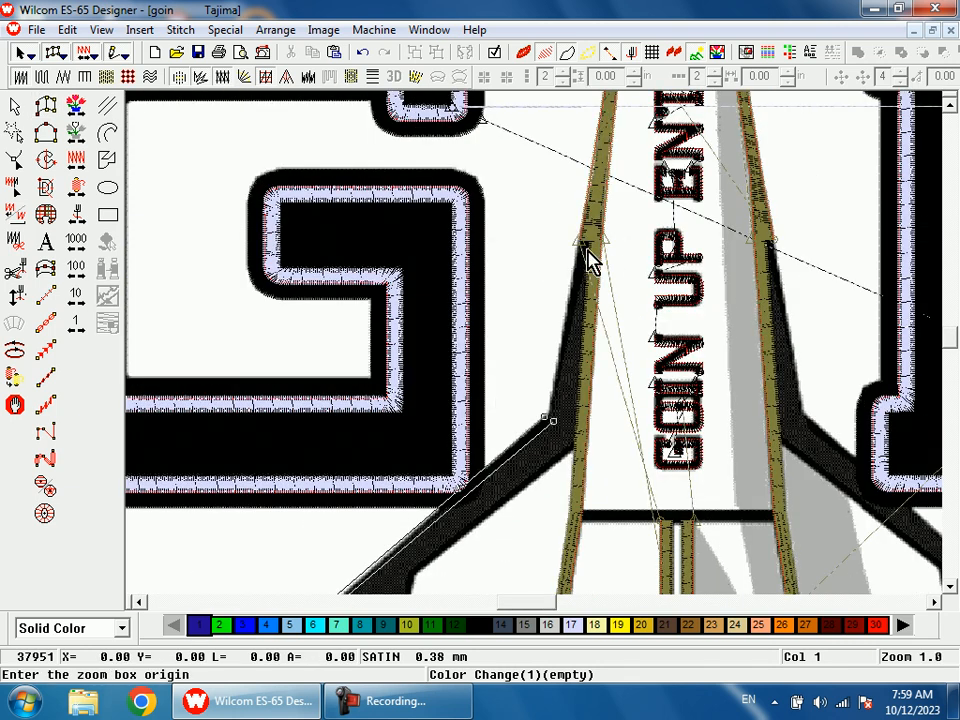
{"action": "left_click_drag", "start_coordinate": [567, 226], "coordinate": [603, 280]}
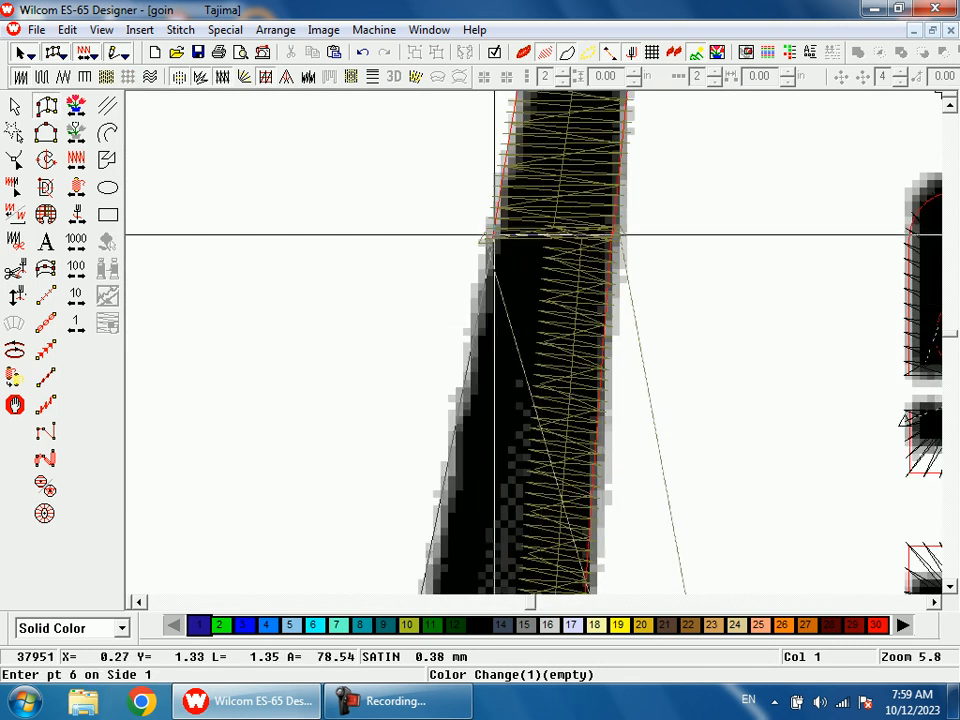
{"action": "left_click", "coordinate": [508, 237]}
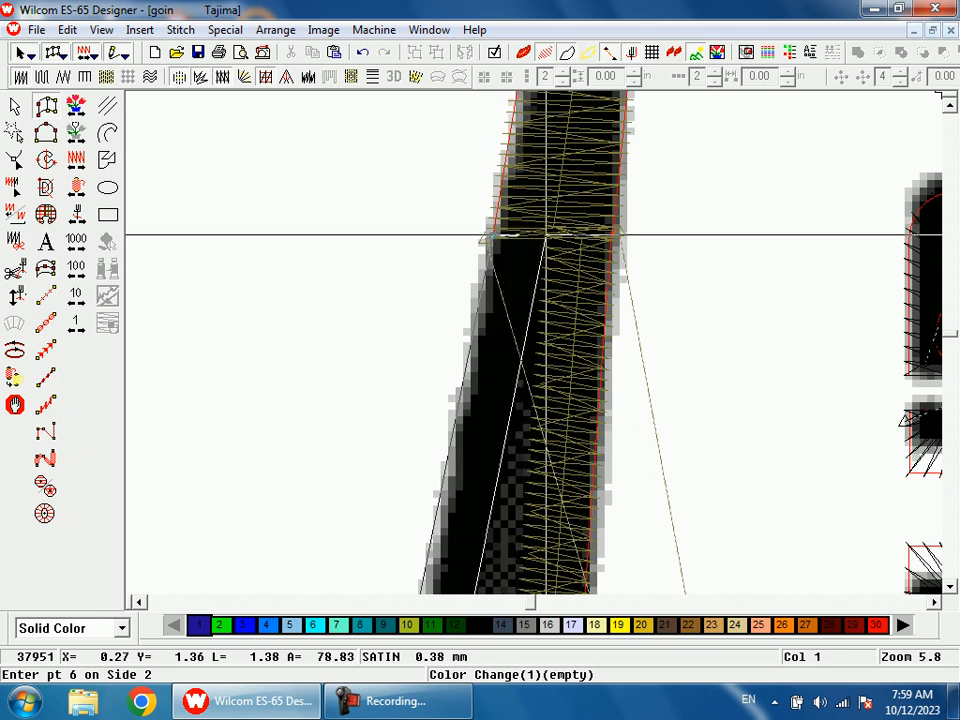
{"action": "left_click", "coordinate": [546, 235]}
{"action": "key", "text": "Return"}
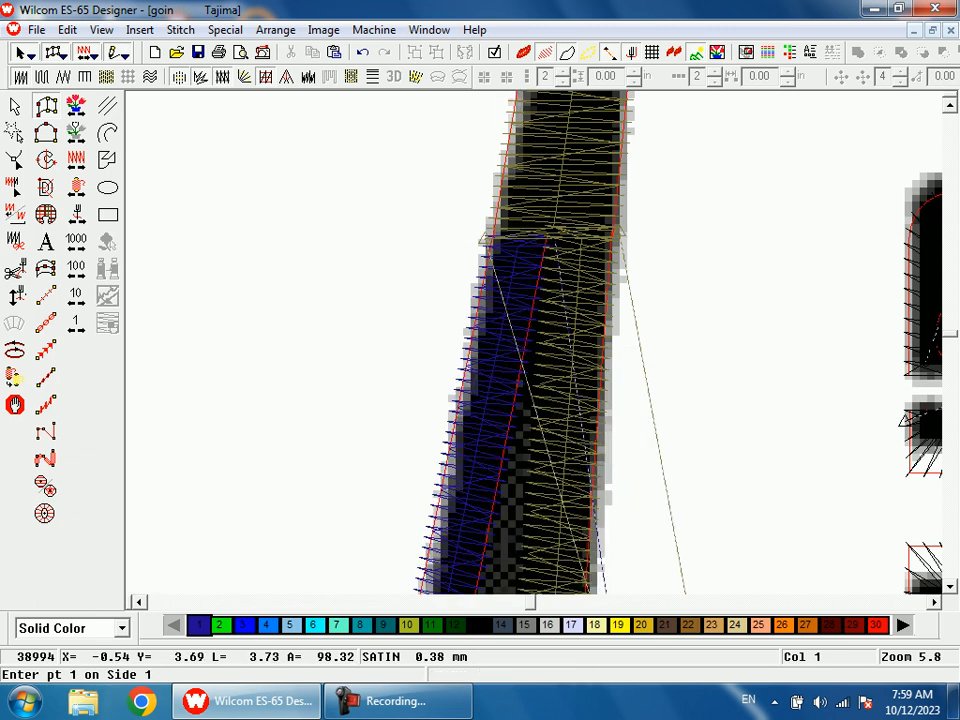
Reshape the wing column by adding a stitch angle line just below the wing tip's upper corner
{"action": "key", "text": "shift+z"}
{"action": "key", "text": "shift+z"}
{"action": "scroll", "coordinate": [546, 235], "scroll_direction": "down", "scroll_amount": 3}
{"action": "scroll", "coordinate": [480, 313], "scroll_direction": "down", "scroll_amount": 2}
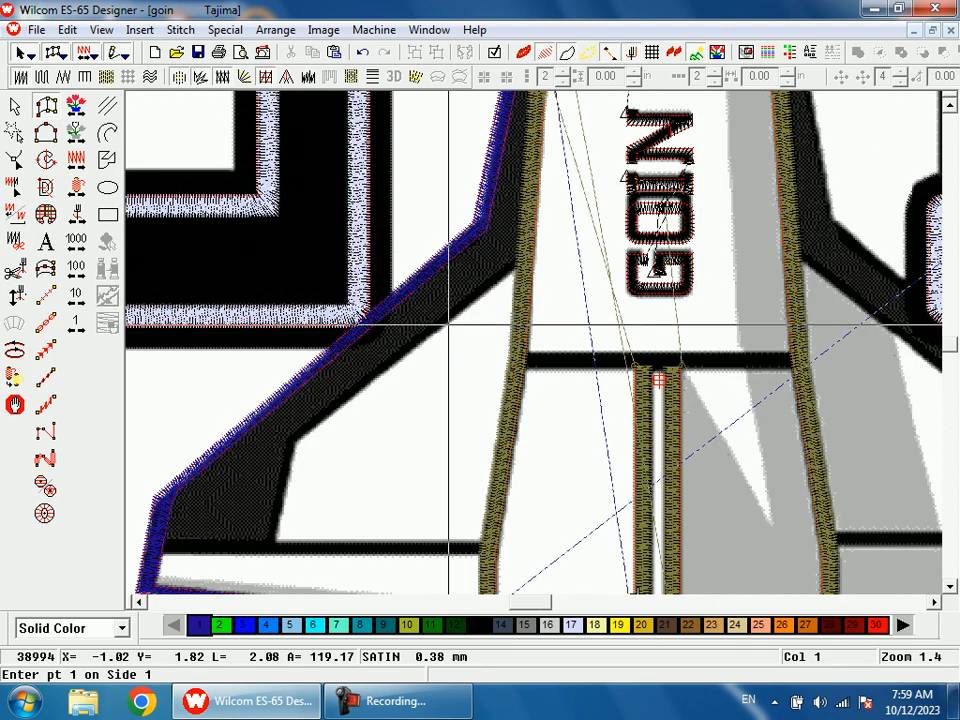
{"action": "key", "text": "shift+z"}
{"action": "key", "text": "h"}
{"action": "key", "text": "b"}
{"action": "left_click_drag", "start_coordinate": [360, 388], "coordinate": [405, 458]}
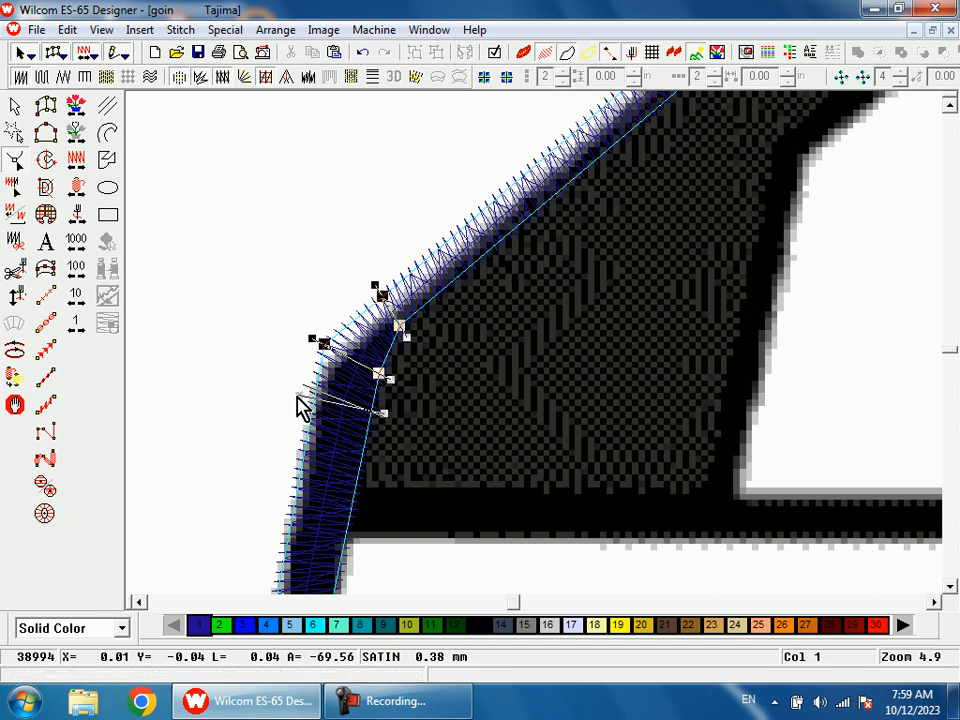
Add stitch angle lines on both sides of the wing tip's lower corner and regenerate the column's stitches
{"action": "scroll", "coordinate": [306, 430], "scroll_direction": "down", "scroll_amount": 2}
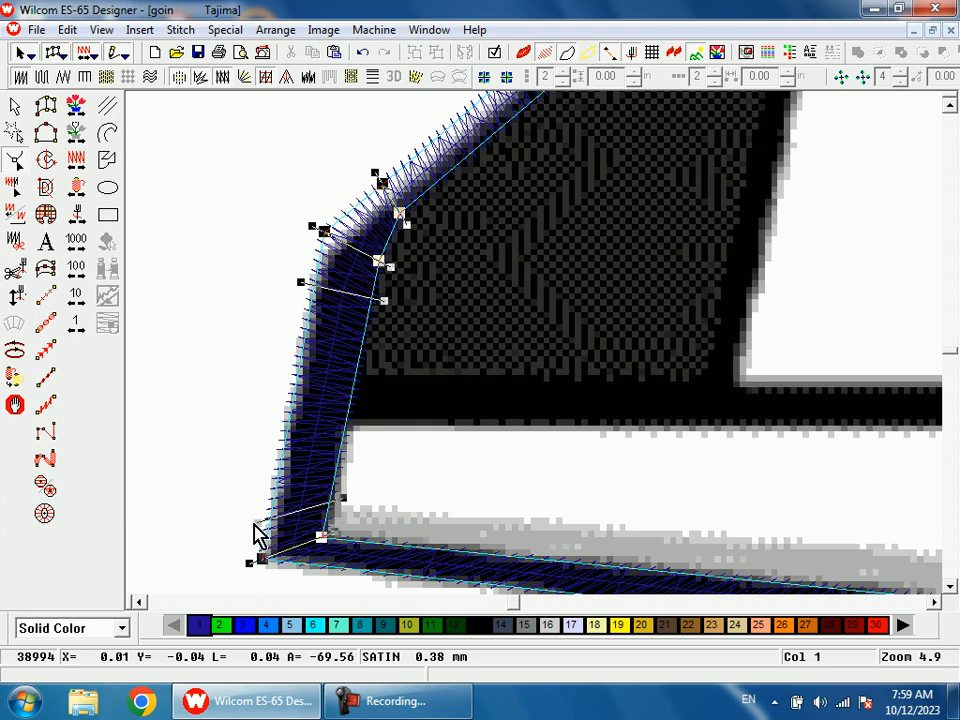
{"action": "scroll", "coordinate": [383, 493], "scroll_direction": "down", "scroll_amount": 2}
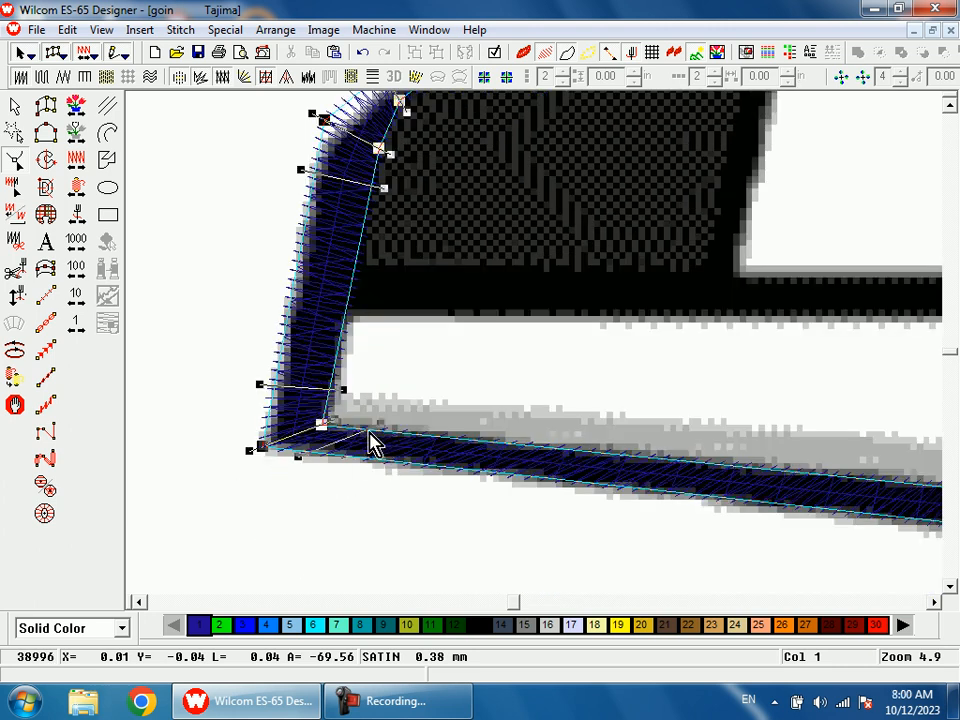
{"action": "key", "text": "Return"}
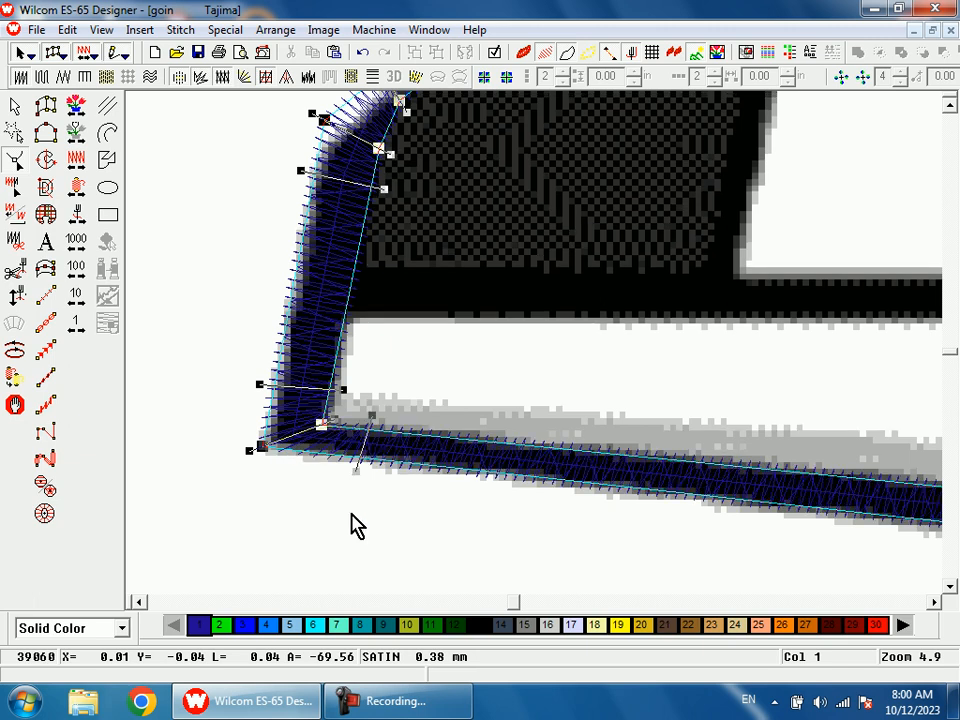
Start a satin column at the body end of the left wing's horizontal black bar
{"action": "key", "text": "shift+z"}
{"action": "key", "text": "shift+z"}
{"action": "scroll", "coordinate": [690, 538], "scroll_direction": "up", "scroll_amount": 2}
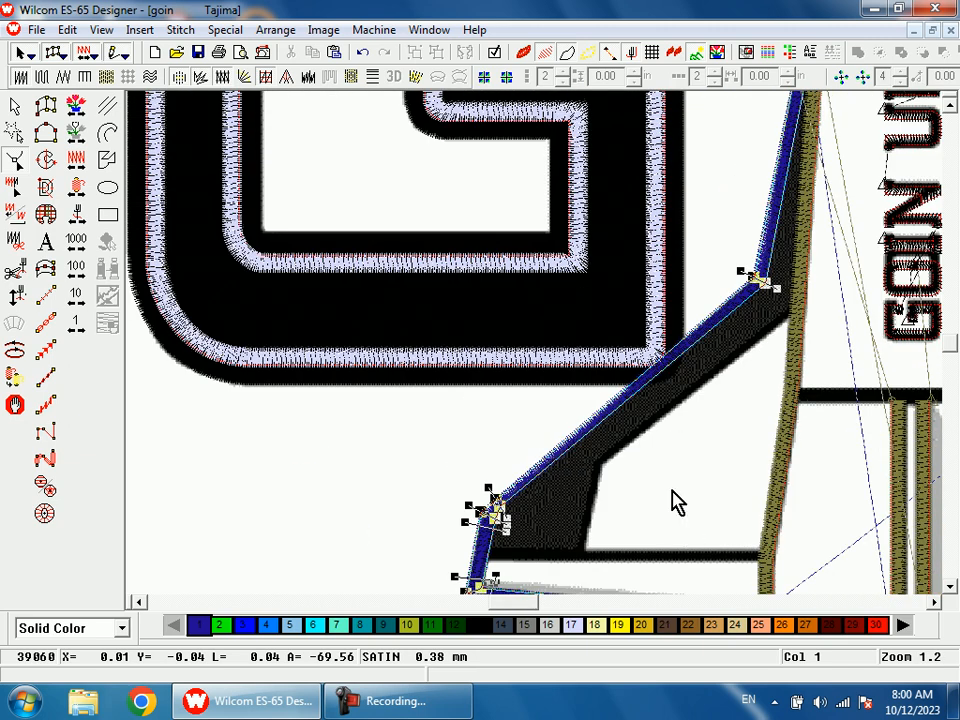
{"action": "key", "text": "Escape"}
{"action": "key", "text": "b"}
{"action": "left_click_drag", "start_coordinate": [666, 478], "coordinate": [762, 598]}
{"action": "left_click", "coordinate": [708, 380]}
{"action": "left_click", "coordinate": [713, 343]}
Finish the bar's column at the wing tip outline and generate its satin stitches
{"action": "key", "text": "shift+z"}
{"action": "key", "text": "shift+z"}
{"action": "key", "text": "b"}
{"action": "left_click_drag", "start_coordinate": [317, 309], "coordinate": [412, 405]}
{"action": "left_click", "coordinate": [445, 310]}
{"action": "key", "text": "Return"}
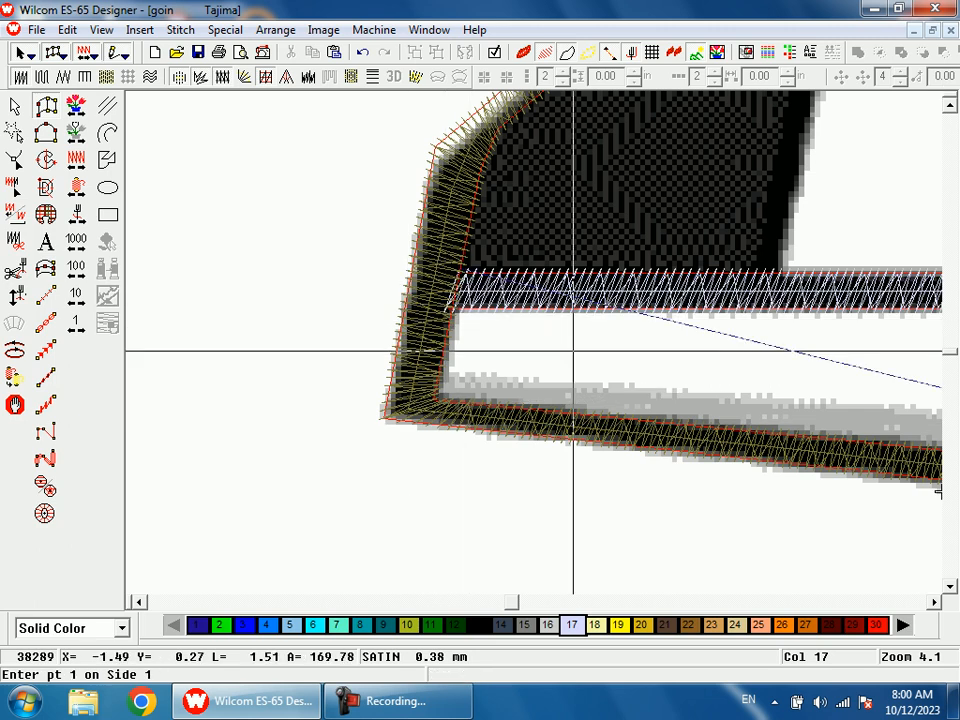
Recolor the left wing's horizontal bar column to color 1
{"action": "key", "text": "shift+z"}
{"action": "left_click", "coordinate": [15, 106]}
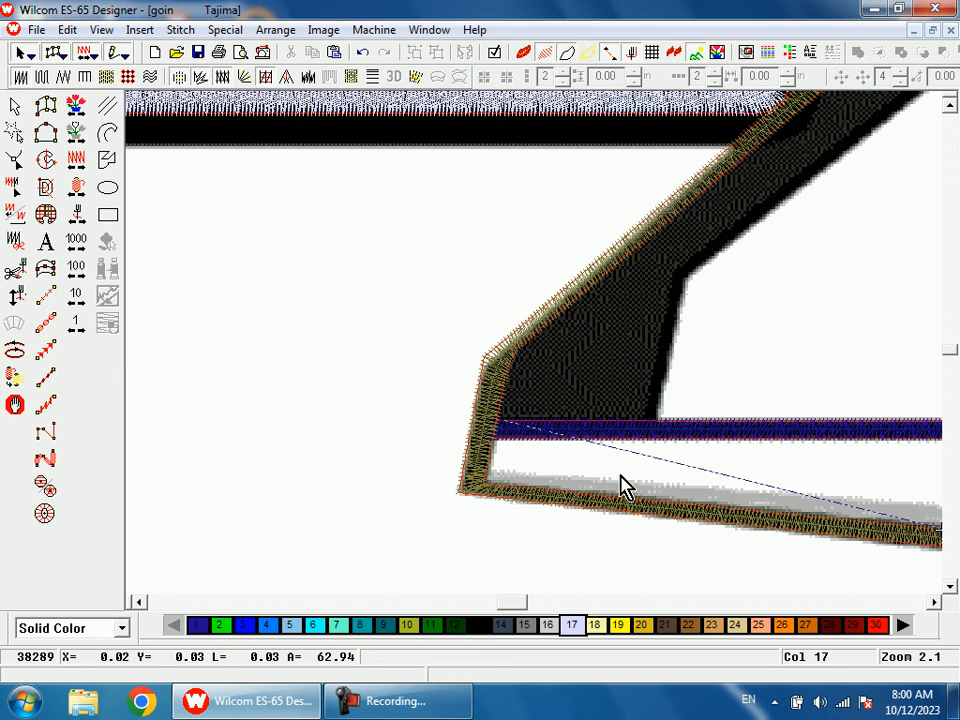
{"action": "key", "text": "shift+z"}
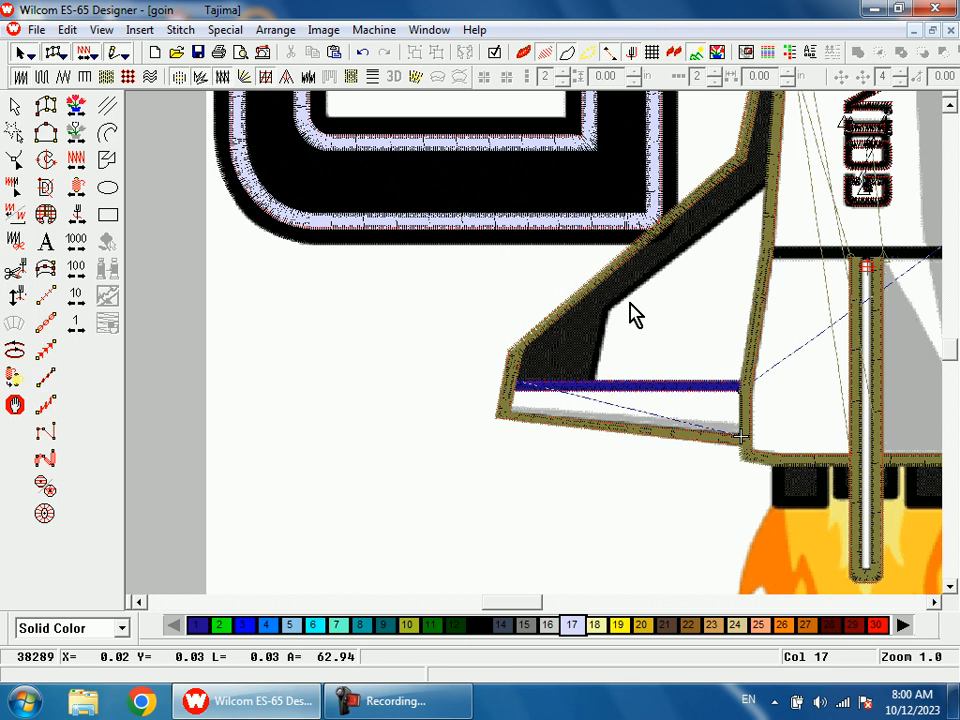
Digitize a centered satin column along the left wing band's inner edge, from the body around the bend to the horizontal bar
{"action": "left_click", "coordinate": [75, 138]}
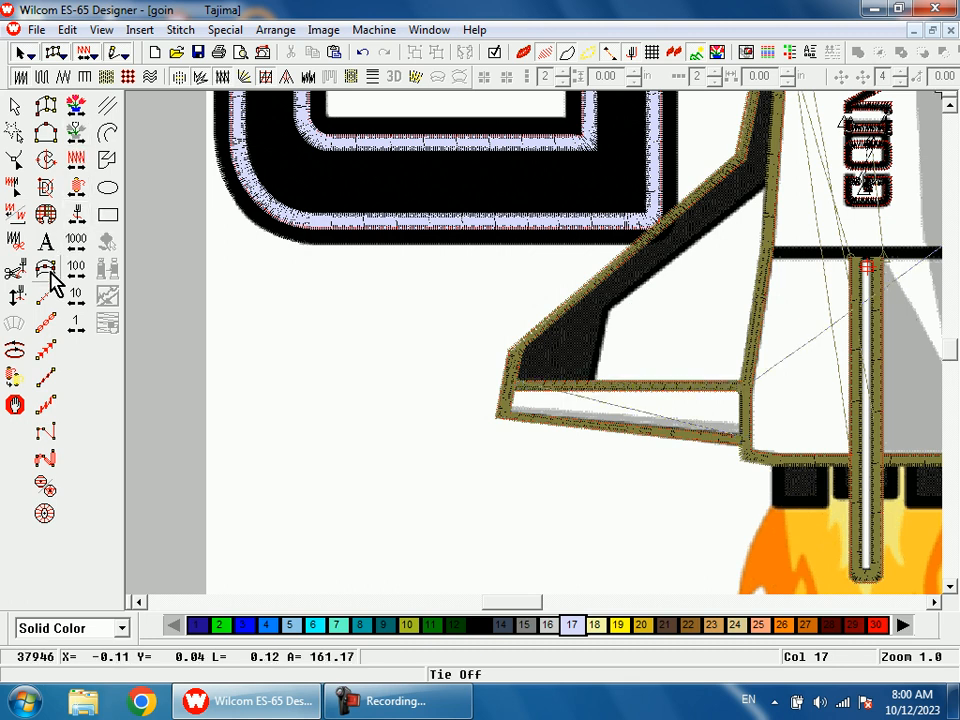
{"action": "left_click", "coordinate": [50, 271]}
{"action": "scroll", "coordinate": [640, 354], "scroll_direction": "up", "scroll_amount": 1}
{"action": "key", "text": "b"}
{"action": "left_click", "coordinate": [723, 322]}
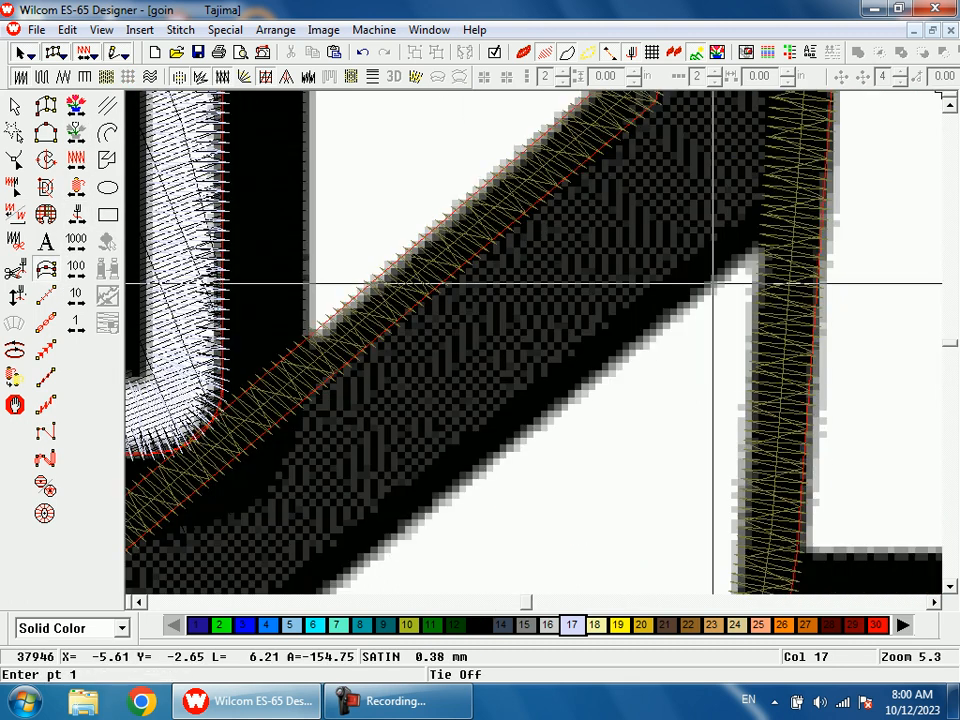
{"action": "left_click", "coordinate": [778, 190]}
{"action": "key", "text": "shift+z"}
{"action": "key", "text": "shift+z"}
{"action": "key", "text": "shift+z"}
{"action": "key", "text": "b"}
{"action": "left_click_drag", "start_coordinate": [465, 387], "coordinate": [494, 483]}
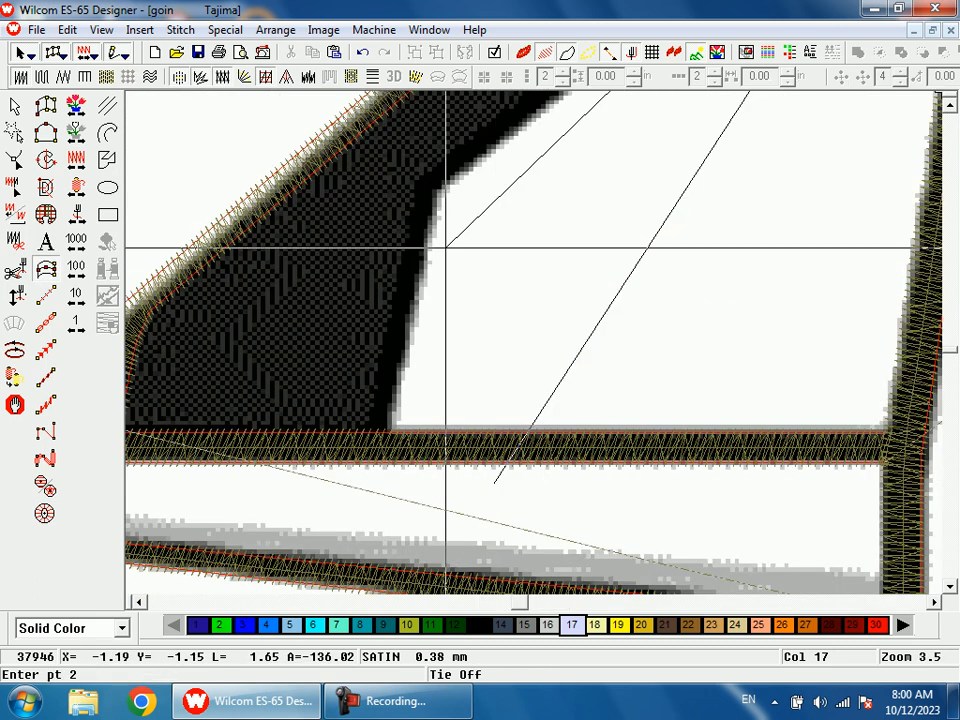
{"action": "left_click", "coordinate": [417, 180]}
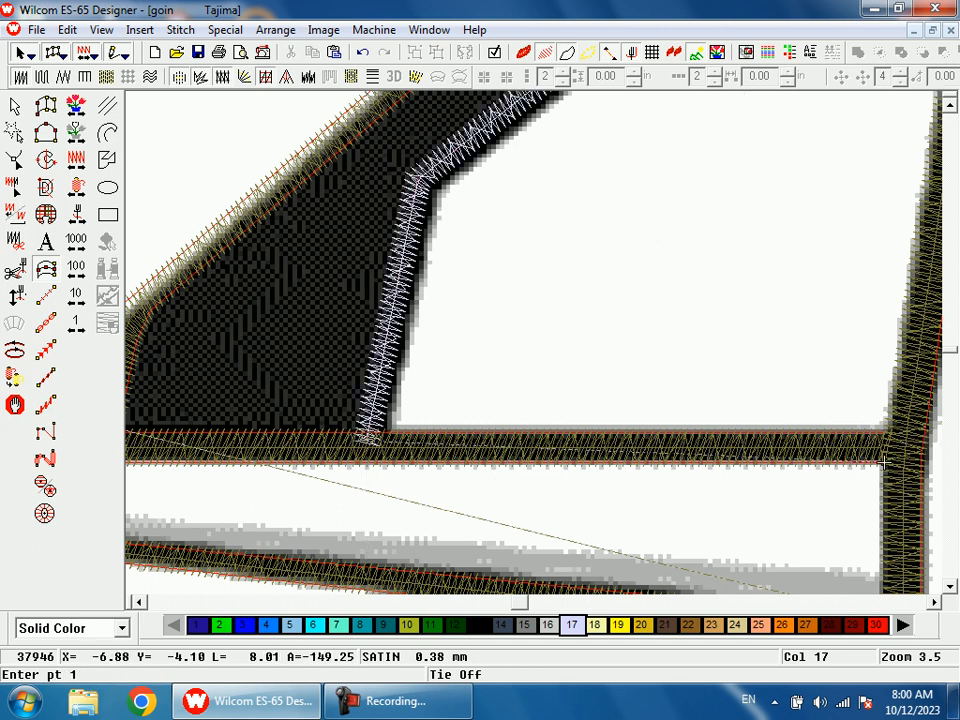
Recolor the inner-edge column to color 1 and set its width to 0.05 in with Side 1 offset at 100%
{"action": "left_click", "coordinate": [15, 107]}
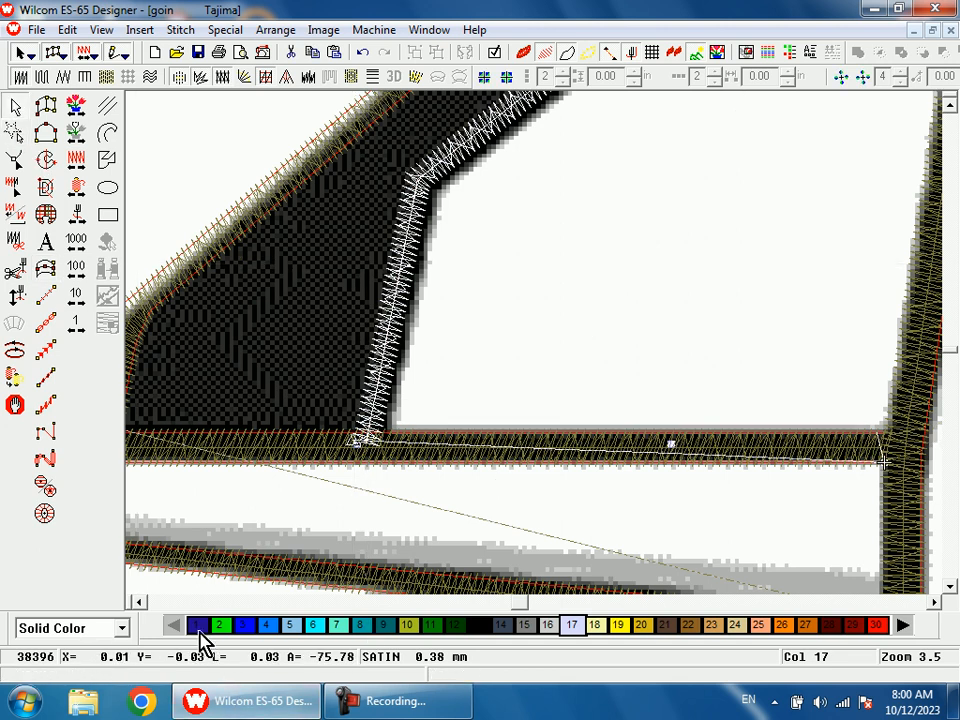
{"action": "scroll", "coordinate": [538, 467], "scroll_direction": "up", "scroll_amount": 2}
{"action": "double_click", "coordinate": [463, 257]}
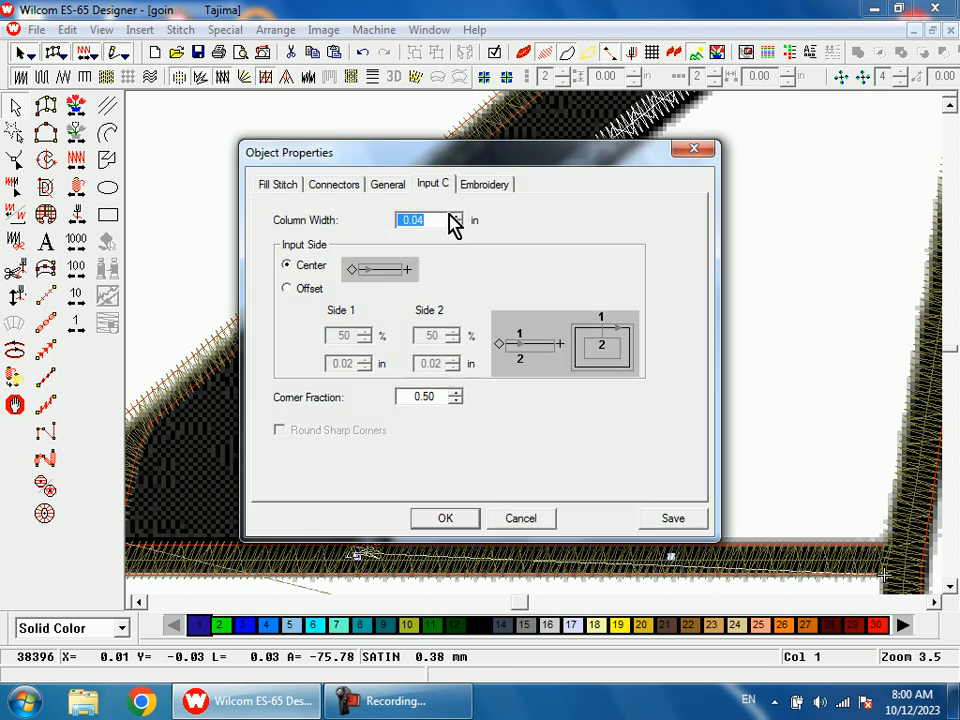
{"action": "left_click", "coordinate": [300, 288]}
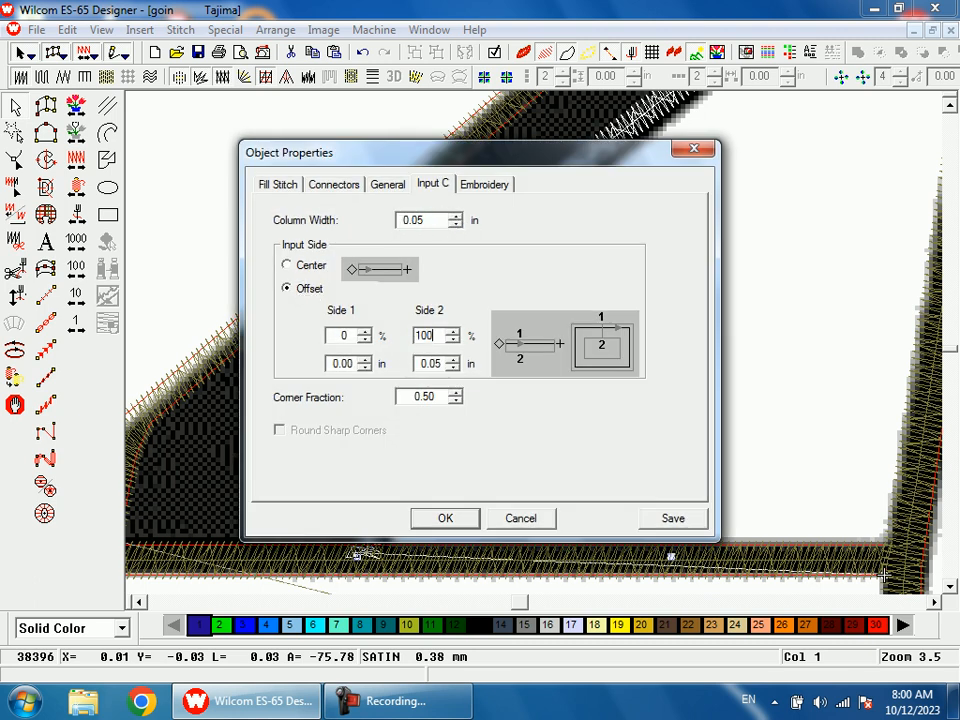
{"action": "type", "text": "100"}
{"action": "key", "text": "Return"}
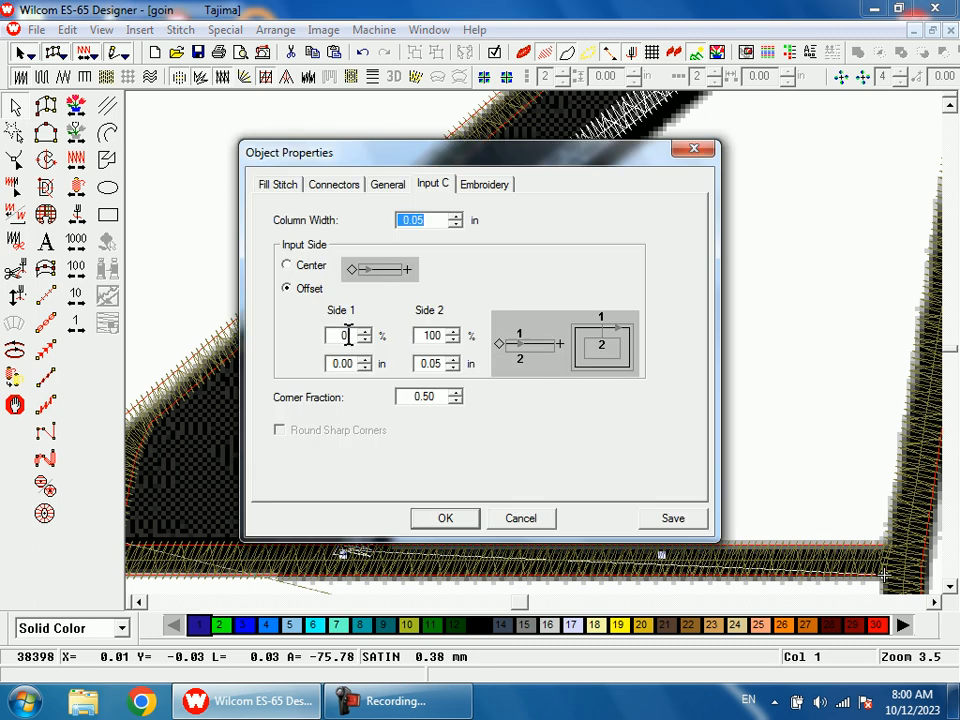
{"action": "type", "text": "100"}
{"action": "key", "text": "Return"}
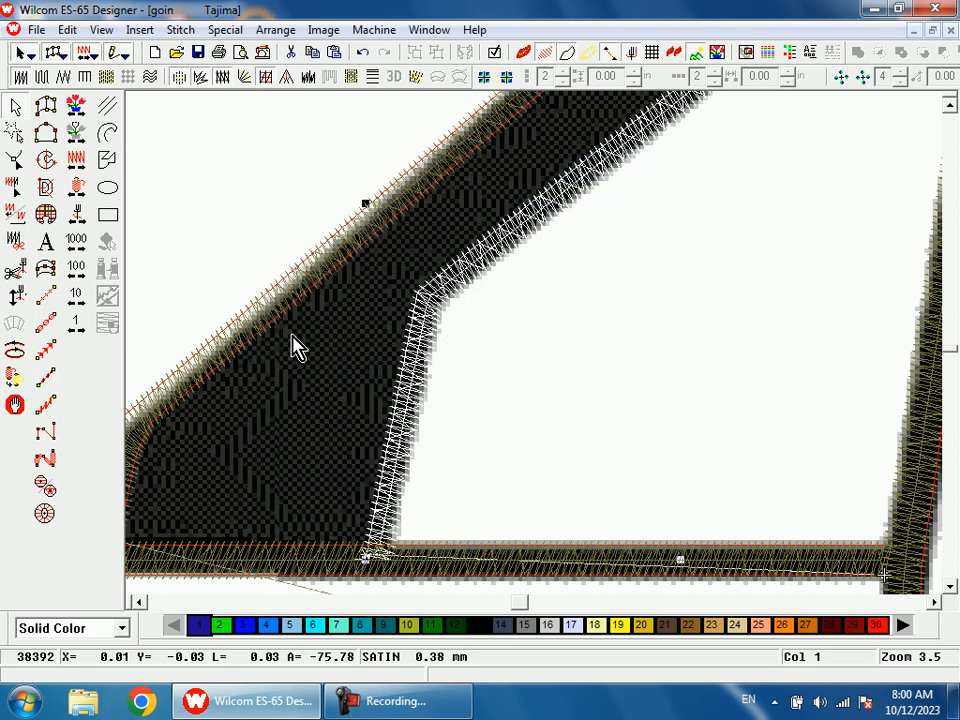
Travel back through the stitch sequence by color to the start of the left wing's outline column
{"action": "key", "text": "shift+z"}
{"action": "left_click", "coordinate": [604, 455]}
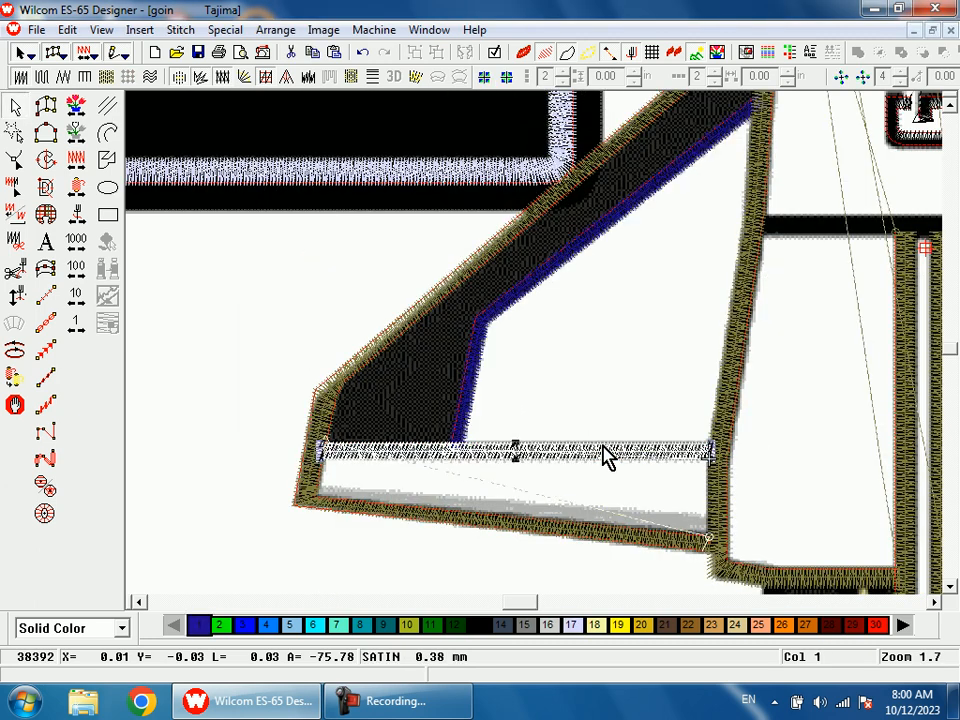
{"action": "key", "text": "Escape"}
{"action": "key", "text": "shift+z"}
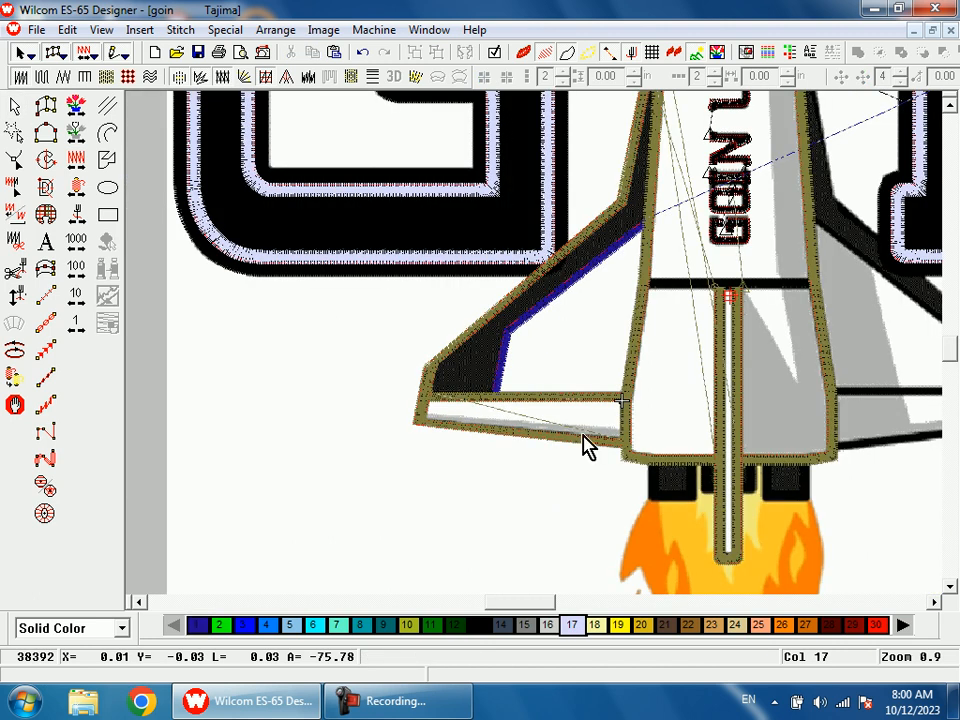
{"action": "scroll", "coordinate": [587, 447], "scroll_direction": "up", "scroll_amount": 2}
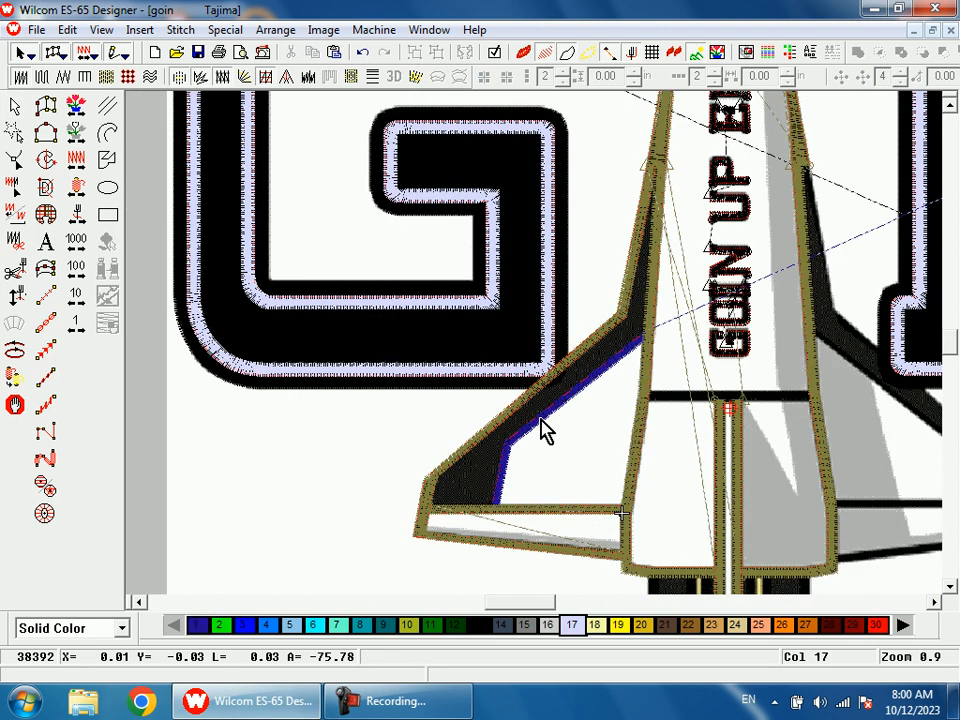
{"action": "right_click", "coordinate": [80, 134]}
{"action": "right_click", "coordinate": [82, 134]}
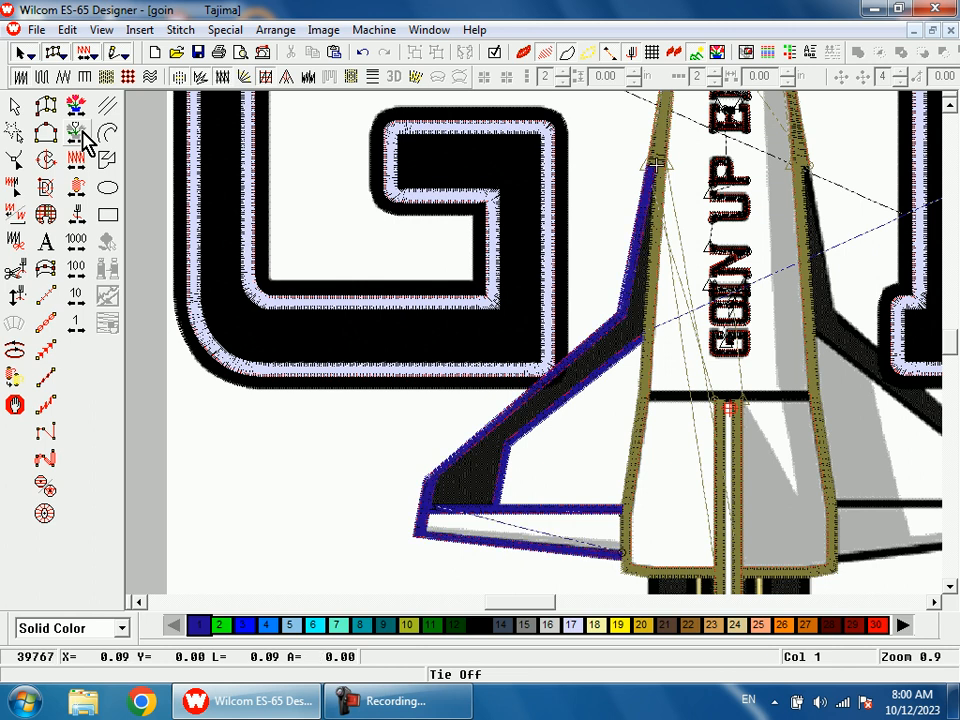
Duplicate the left wing's bar, inner-edge and outline columns, mirror the copies horizontally and place them over the right wing
{"action": "left_click", "coordinate": [542, 507]}
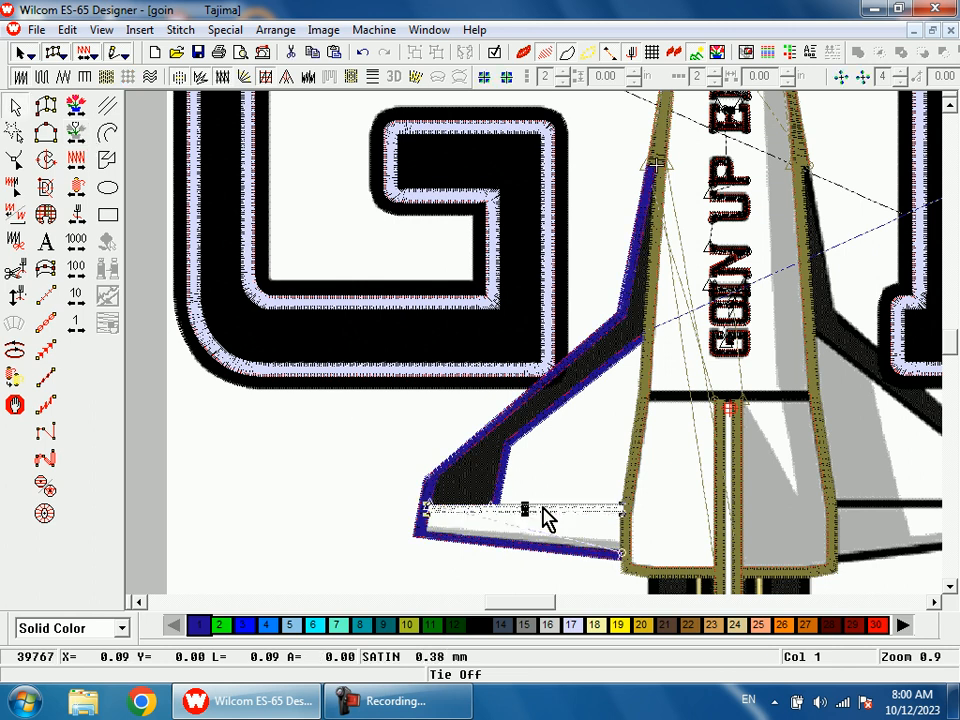
{"action": "left_click", "coordinate": [532, 438]}
{"action": "left_click", "coordinate": [532, 410]}
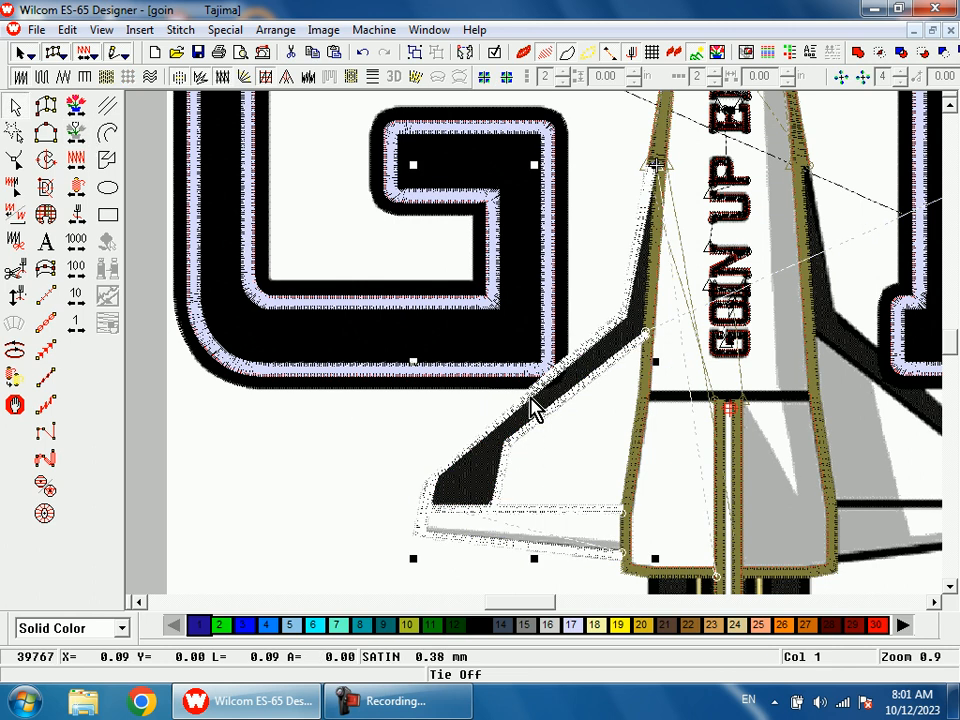
{"action": "right_click", "coordinate": [587, 440]}
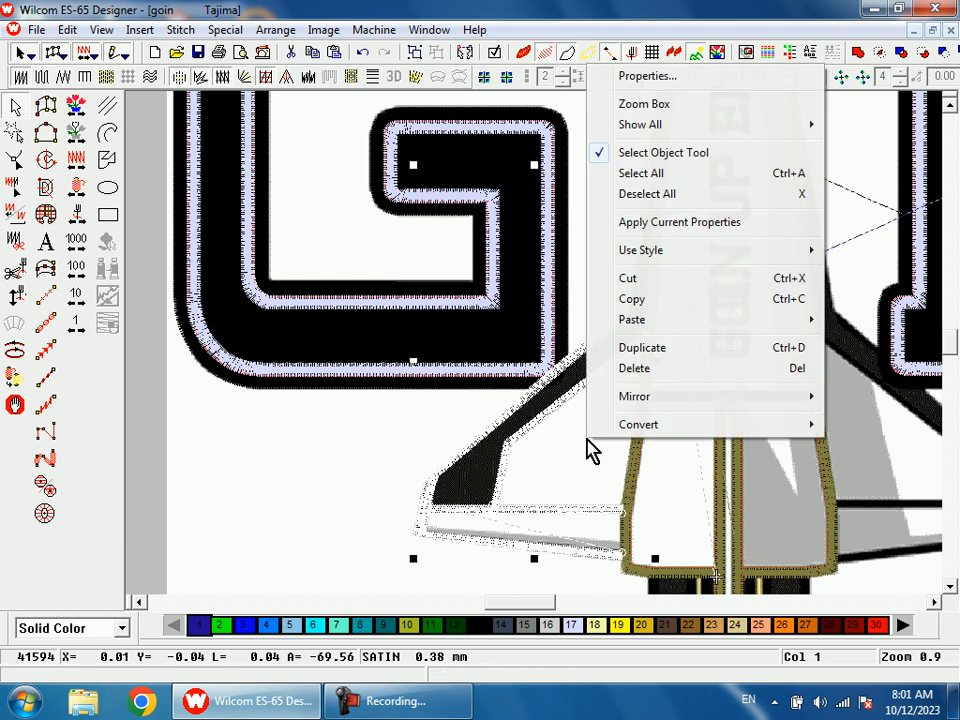
{"action": "mouse_move", "coordinate": [627, 402]}
{"action": "left_click", "coordinate": [848, 398]}
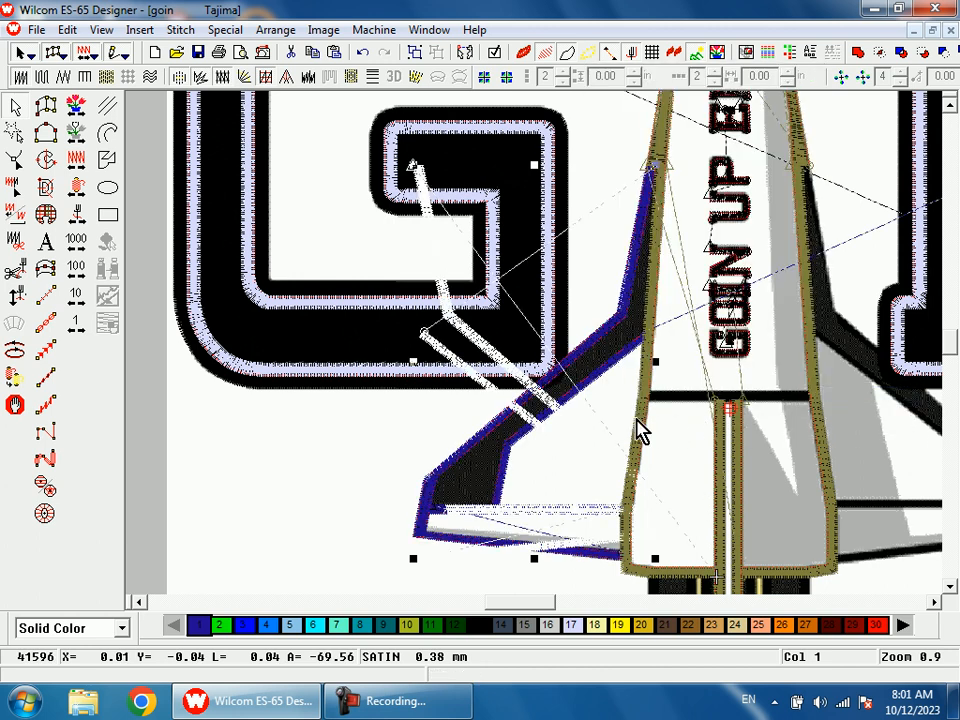
{"action": "left_click_drag", "start_coordinate": [553, 465], "coordinate": [738, 394]}
{"action": "key", "text": "0"}
Examine how the mirrored columns align with the artwork at the right wing tip and along the shuttle body
{"action": "key", "text": "b"}
{"action": "left_click_drag", "start_coordinate": [601, 324], "coordinate": [661, 440]}
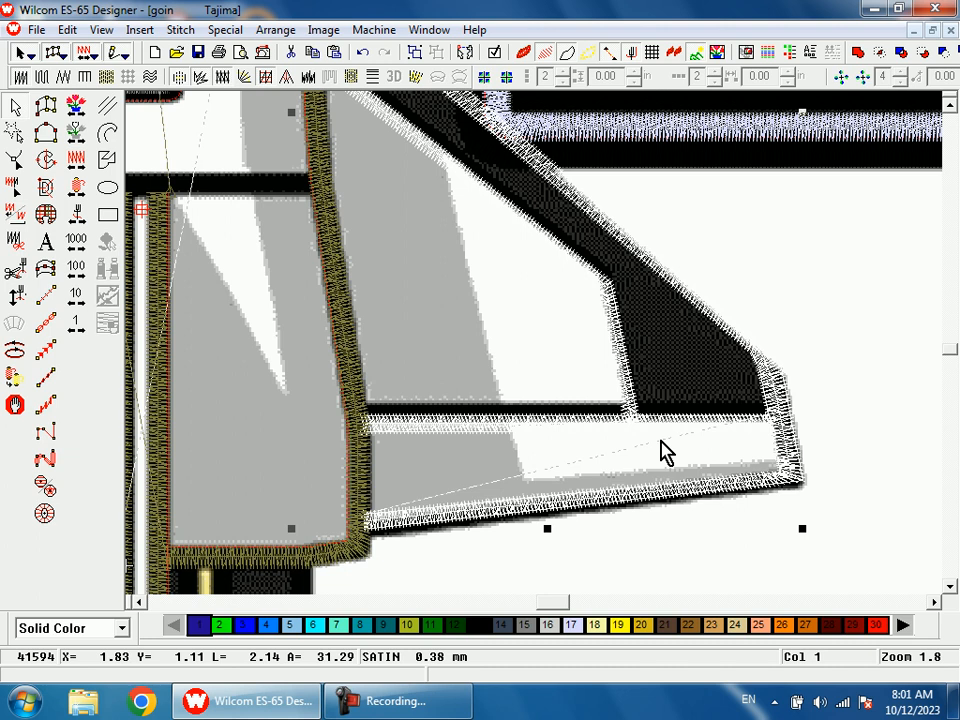
{"action": "key", "text": "shift+z"}
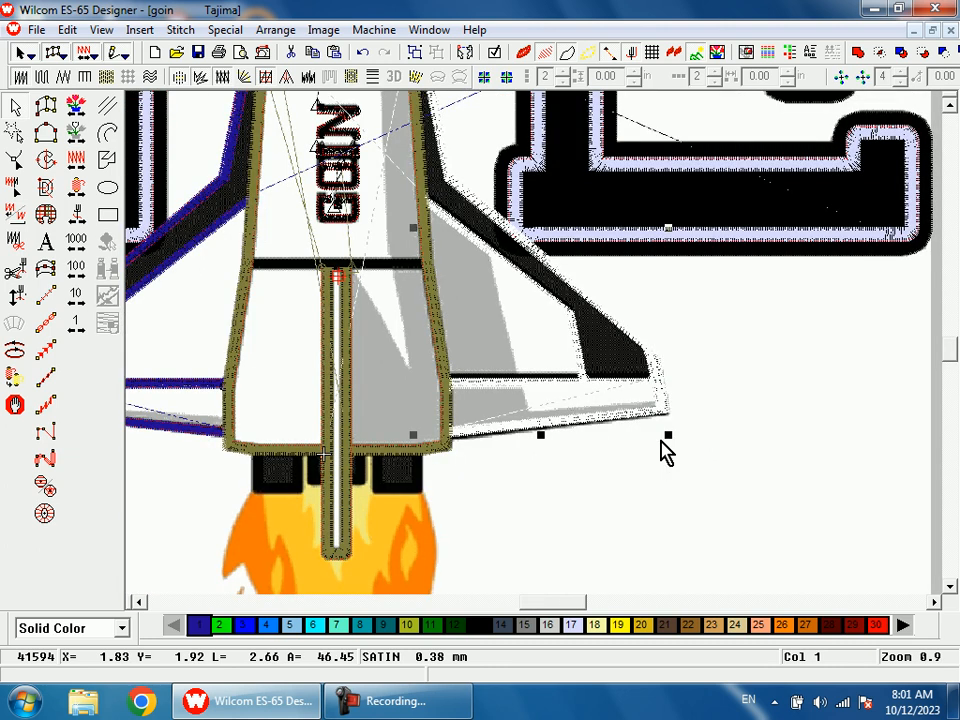
{"action": "scroll", "coordinate": [622, 375], "scroll_direction": "up", "scroll_amount": 1}
{"action": "key", "text": "b"}
{"action": "left_click_drag", "start_coordinate": [419, 123], "coordinate": [464, 203]}
{"action": "key", "text": "d"}
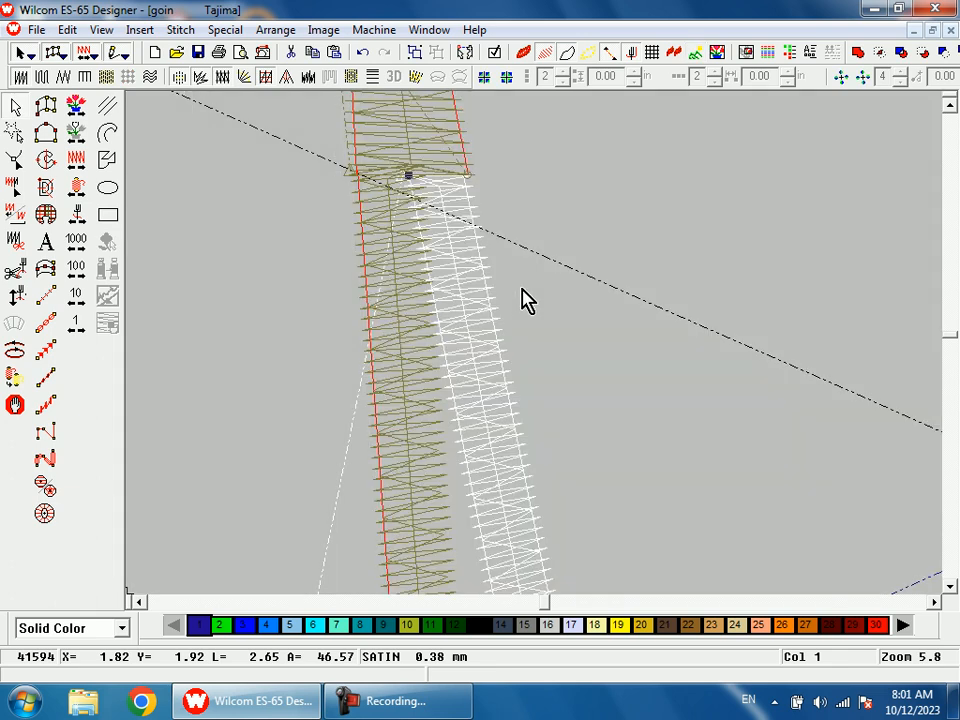
{"action": "key", "text": "d"}
{"action": "scroll", "coordinate": [530, 305], "scroll_direction": "down", "scroll_amount": 3}
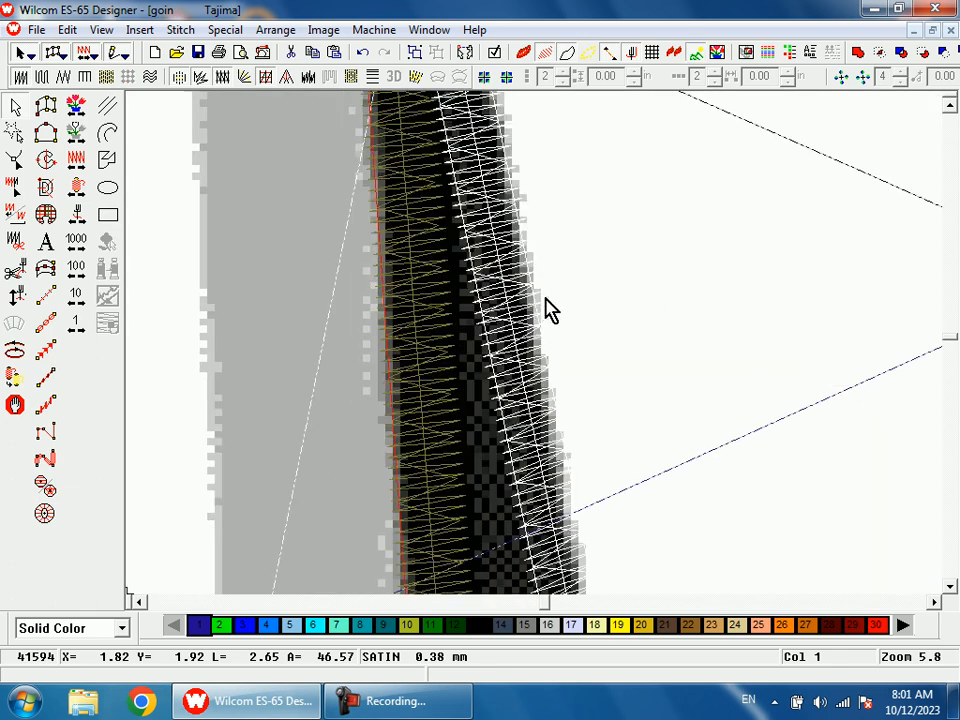
Reshape the upper end of the right wing's outline column so it meets the body outline, and regenerate its stitches
{"action": "key", "text": "shift+z"}
{"action": "left_click", "coordinate": [519, 243]}
{"action": "left_click", "coordinate": [530, 266]}
{"action": "scroll", "coordinate": [581, 307], "scroll_direction": "up", "scroll_amount": 1}
{"action": "key", "text": "h"}
{"action": "key", "text": "b"}
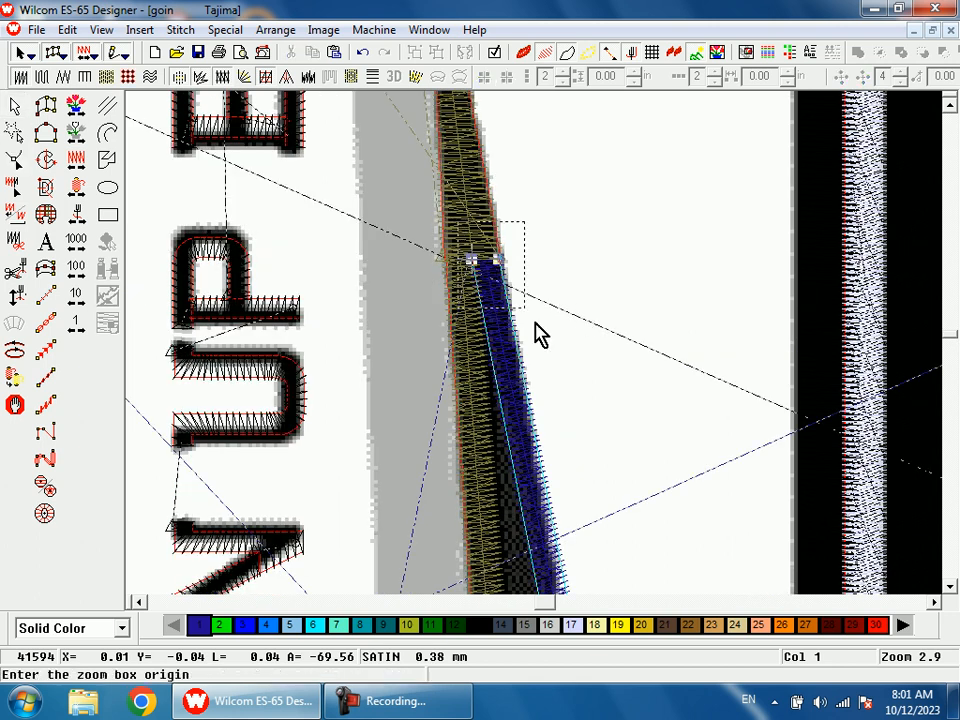
{"action": "left_click_drag", "start_coordinate": [536, 332], "coordinate": [454, 218]}
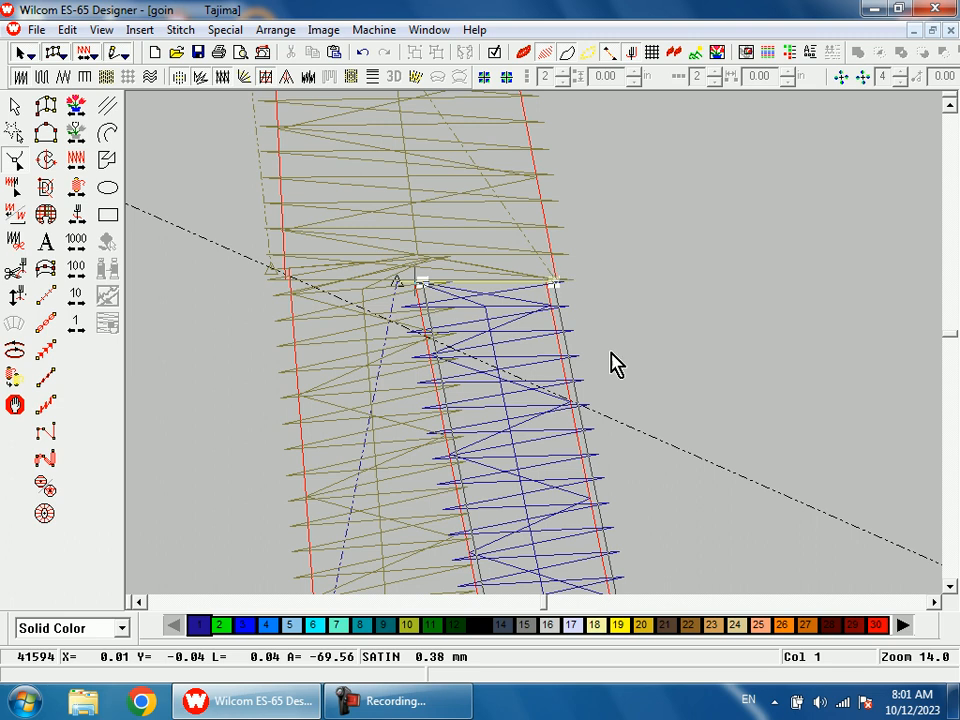
{"action": "key", "text": "Return"}
{"action": "key", "text": "shift+z"}
{"action": "key", "text": "shift+z"}
{"action": "key", "text": "shift+z"}
Shift the right wing outline's tip control points toward the wing tip in the artwork
{"action": "scroll", "coordinate": [647, 394], "scroll_direction": "down", "scroll_amount": 3}
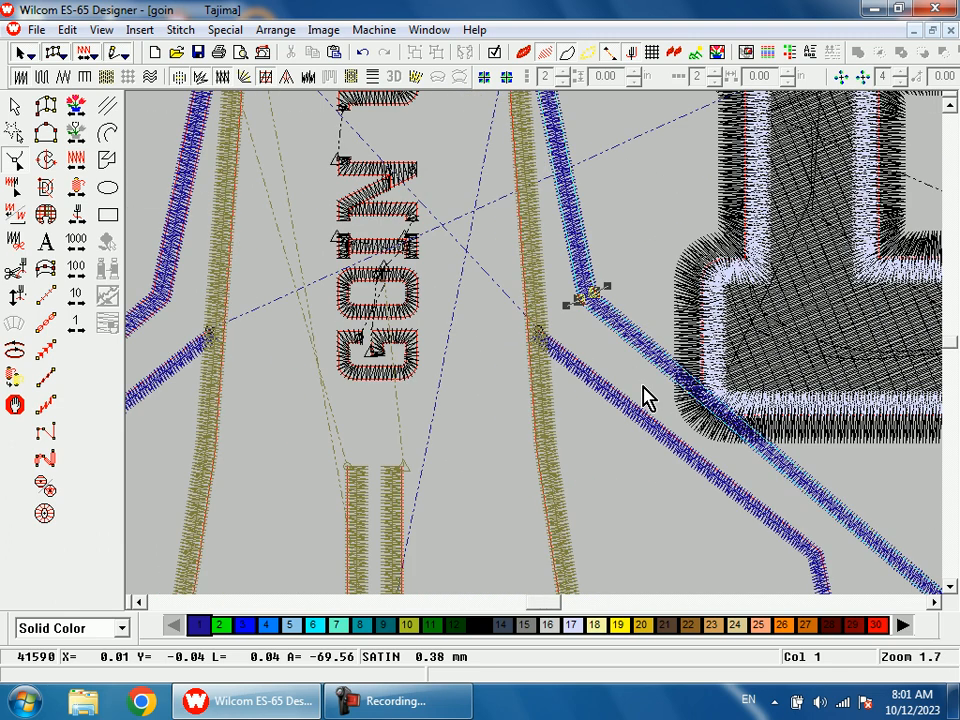
{"action": "key", "text": "d"}
{"action": "key", "text": "shift+z"}
{"action": "key", "text": "z"}
{"action": "left_click_drag", "start_coordinate": [703, 433], "coordinate": [748, 542]}
{"action": "left_click_drag", "start_coordinate": [768, 263], "coordinate": [574, 447]}
{"action": "left_click_drag", "start_coordinate": [639, 381], "coordinate": [674, 423]}
Refine the control points at the right wing tip's upper corner to follow the black outline and regenerate the stitches
{"action": "scroll", "coordinate": [800, 510], "scroll_direction": "down", "scroll_amount": 3}
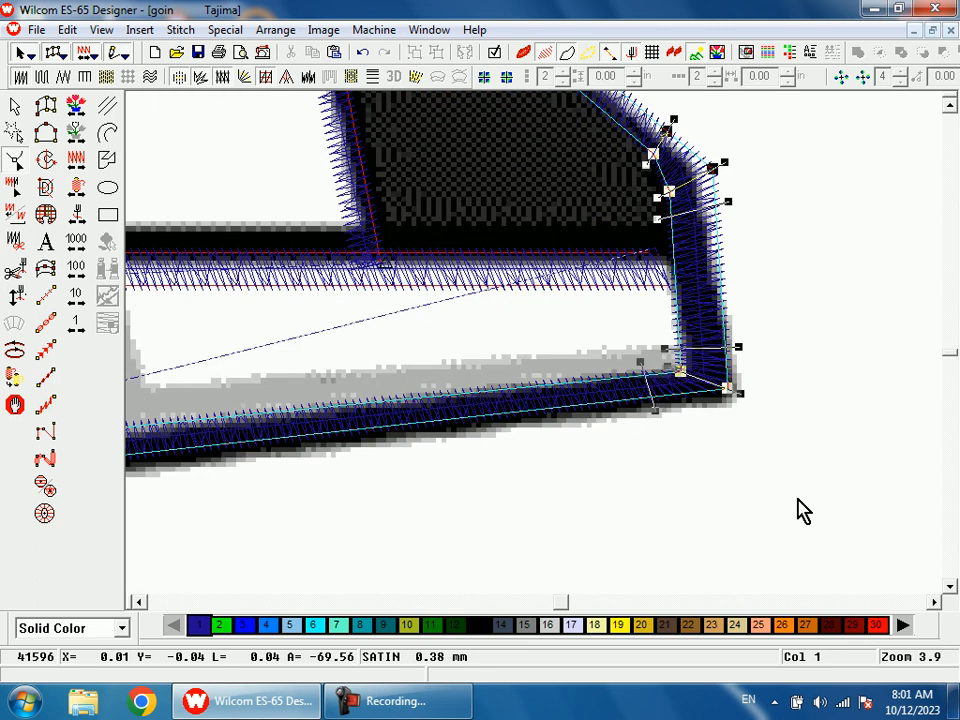
{"action": "scroll", "coordinate": [784, 484], "scroll_direction": "up", "scroll_amount": 1}
{"action": "key", "text": "b"}
{"action": "left_click_drag", "start_coordinate": [613, 212], "coordinate": [693, 420]}
{"action": "left_click_drag", "start_coordinate": [569, 314], "coordinate": [547, 321]}
{"action": "left_click_drag", "start_coordinate": [533, 228], "coordinate": [529, 231]}
{"action": "left_click_drag", "start_coordinate": [669, 258], "coordinate": [651, 272]}
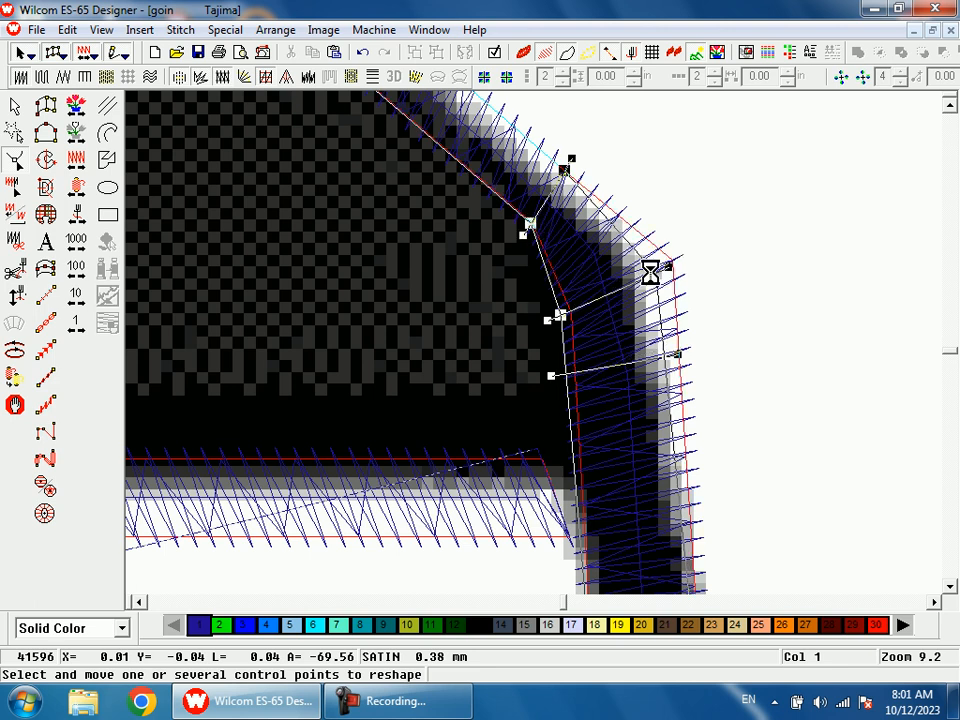
{"action": "key", "text": "Return"}
{"action": "key", "text": "shift+z"}
{"action": "key", "text": "shift+z"}
Move the control points at the right wing tip's lower corner down onto the artwork's black corner and regenerate the stitches
{"action": "scroll", "coordinate": [648, 375], "scroll_direction": "down", "scroll_amount": 1}
{"action": "key", "text": "b"}
{"action": "left_click_drag", "start_coordinate": [494, 257], "coordinate": [604, 426]}
{"action": "left_click_drag", "start_coordinate": [482, 237], "coordinate": [662, 397]}
{"action": "left_click_drag", "start_coordinate": [623, 331], "coordinate": [628, 357]}
{"action": "key", "text": "Return"}
{"action": "key", "text": "shift+z"}
{"action": "key", "text": "shift+z"}
{"action": "key", "text": "shift+z"}
Lower the body end of the right wing's bottom outline onto the black edge and regenerate the stitches
{"action": "key", "text": "b"}
{"action": "left_click_drag", "start_coordinate": [343, 346], "coordinate": [417, 437]}
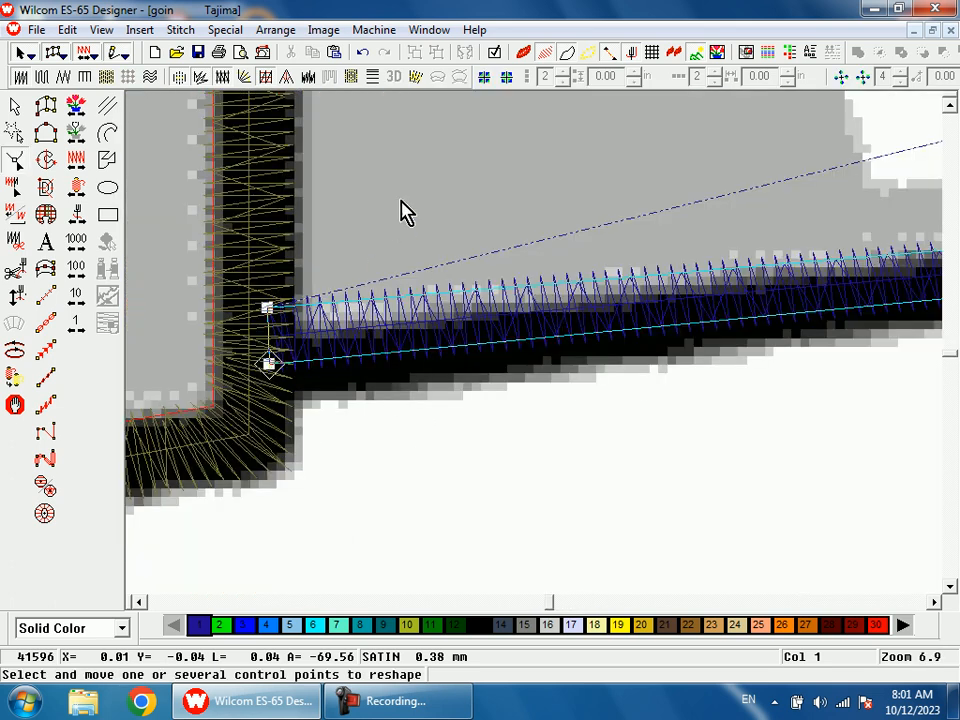
{"action": "left_click_drag", "start_coordinate": [270, 360], "coordinate": [276, 393]}
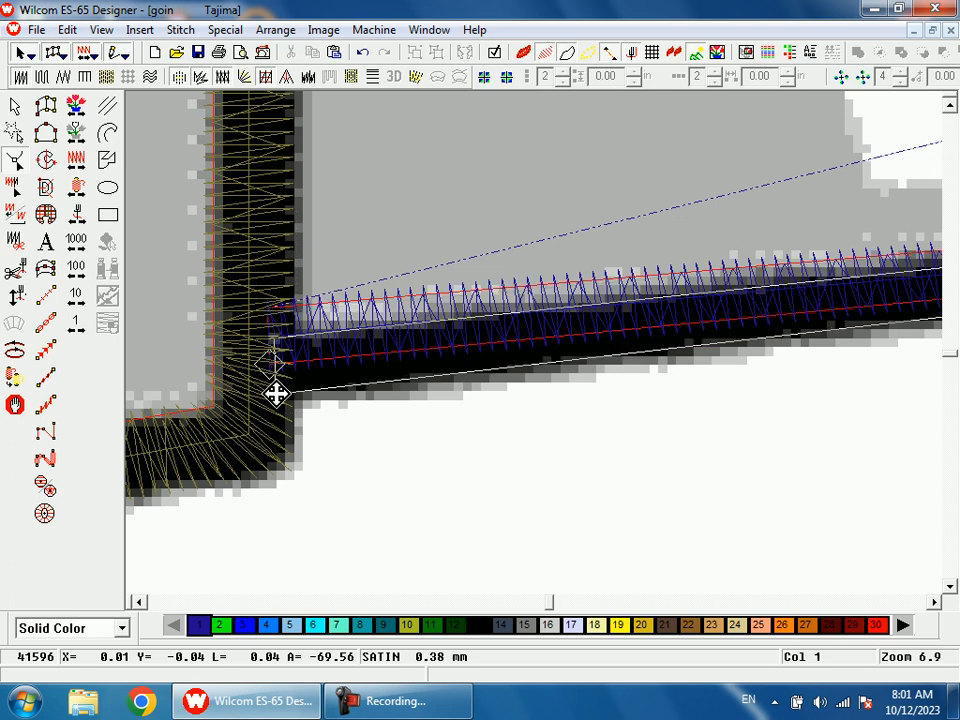
{"action": "key", "text": "Return"}
{"action": "key", "text": "shift+z"}
{"action": "key", "text": "shift+z"}
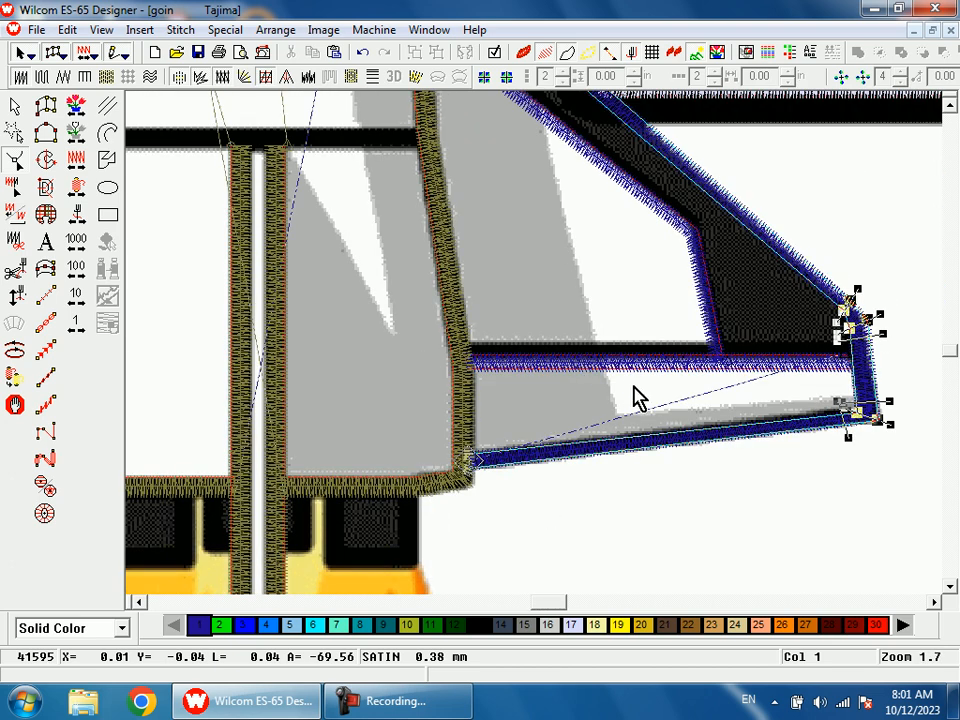
Nudge the right wing's horizontal bar column upward onto the black bar in the artwork
{"action": "key", "text": "shift+z"}
{"action": "key", "text": "b"}
{"action": "left_click_drag", "start_coordinate": [554, 282], "coordinate": [619, 403]}
{"action": "key", "text": "Escape"}
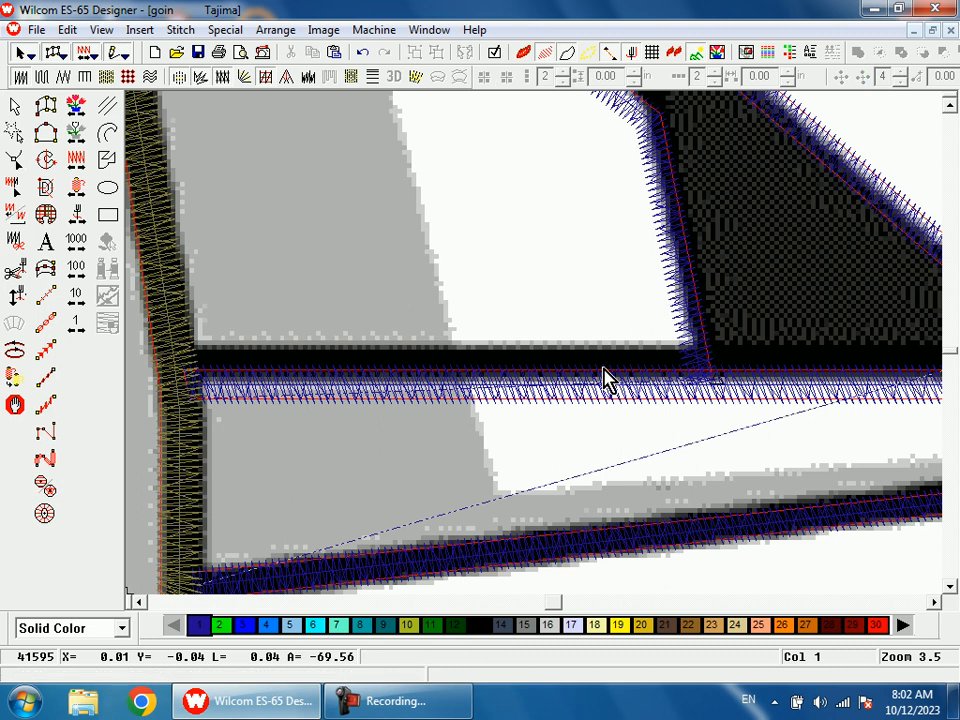
{"action": "left_click", "coordinate": [605, 380]}
{"action": "key", "text": "Up"}
{"action": "key", "text": "Up"}
{"action": "key", "text": "Up"}
{"action": "key", "text": "Up"}
{"action": "key", "text": "Up"}
{"action": "key", "text": "Up"}
{"action": "key", "text": "Up"}
{"action": "key", "text": "Up"}
{"action": "key", "text": "Up"}
{"action": "key", "text": "Up"}
{"action": "key", "text": "Up"}
{"action": "key", "text": "Up"}
{"action": "key", "text": "Up"}
{"action": "key", "text": "Up"}
{"action": "key", "text": "Up"}
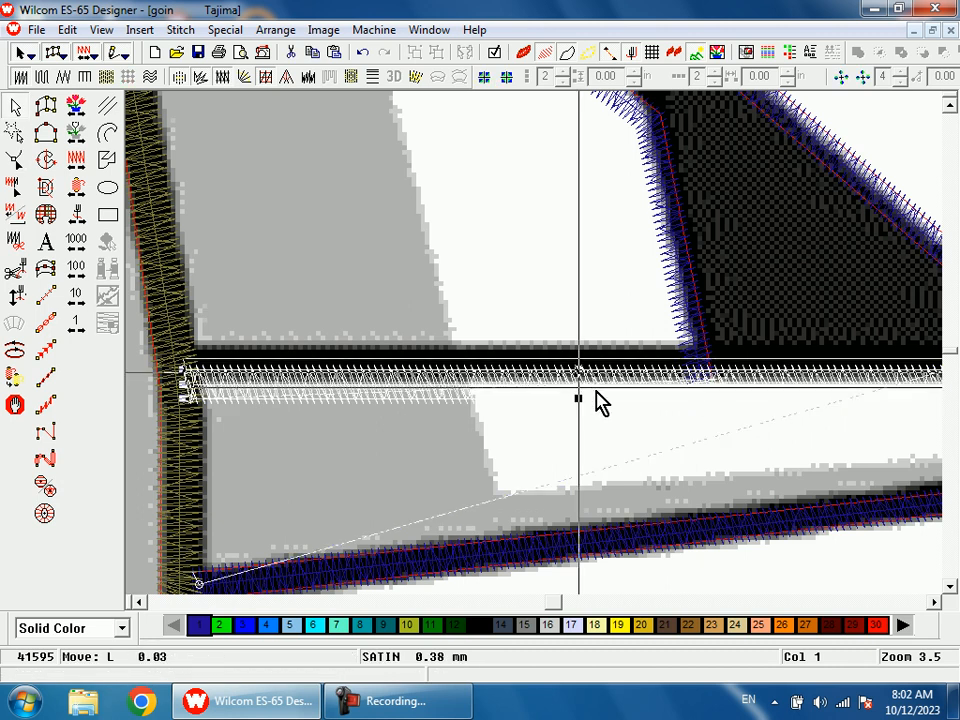
Reshape the bend and lower leg of the right wing's inner-edge column to follow the black band and regenerate its stitches
{"action": "key", "text": "shift+z"}
{"action": "scroll", "coordinate": [608, 340], "scroll_direction": "up", "scroll_amount": 3}
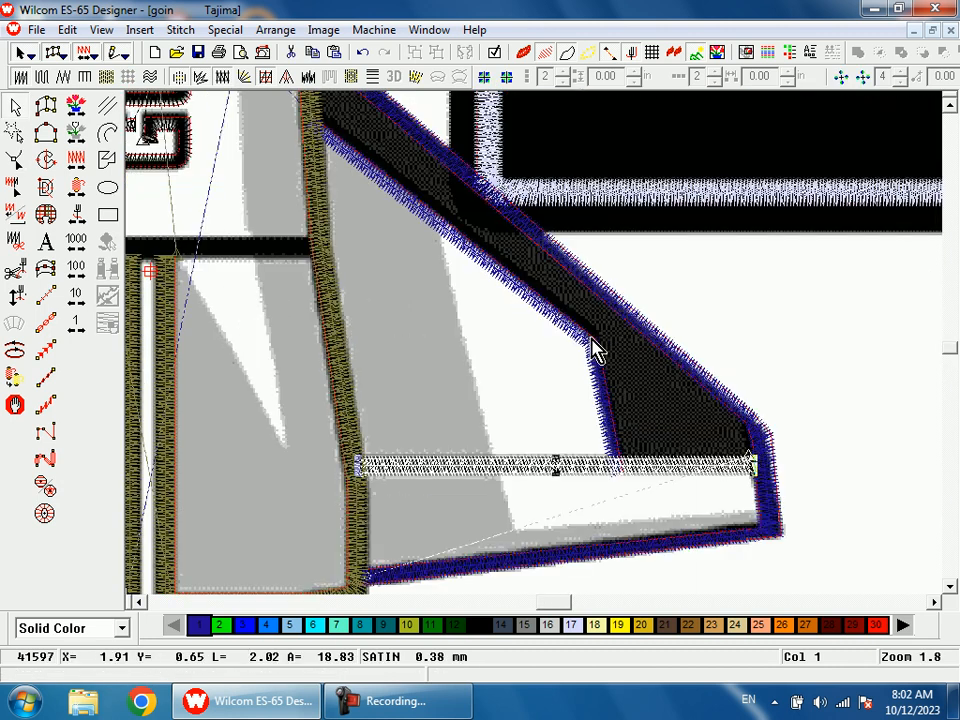
{"action": "key", "text": "shift+z"}
{"action": "key", "text": "b"}
{"action": "left_click_drag", "start_coordinate": [395, 232], "coordinate": [536, 311]}
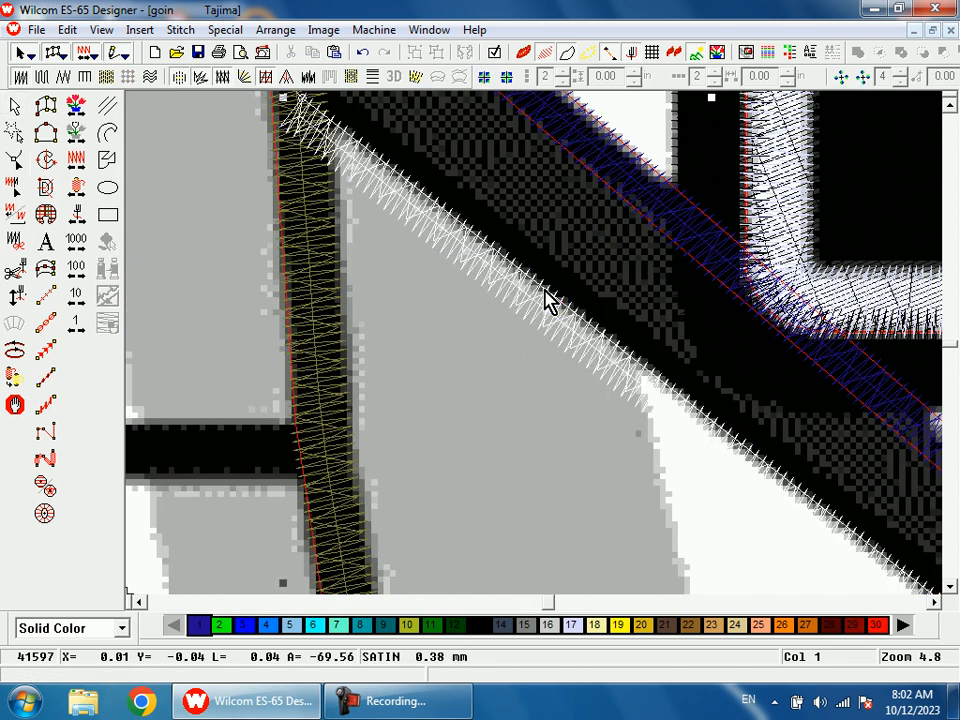
{"action": "key", "text": "shift+z"}
{"action": "key", "text": "shift+z"}
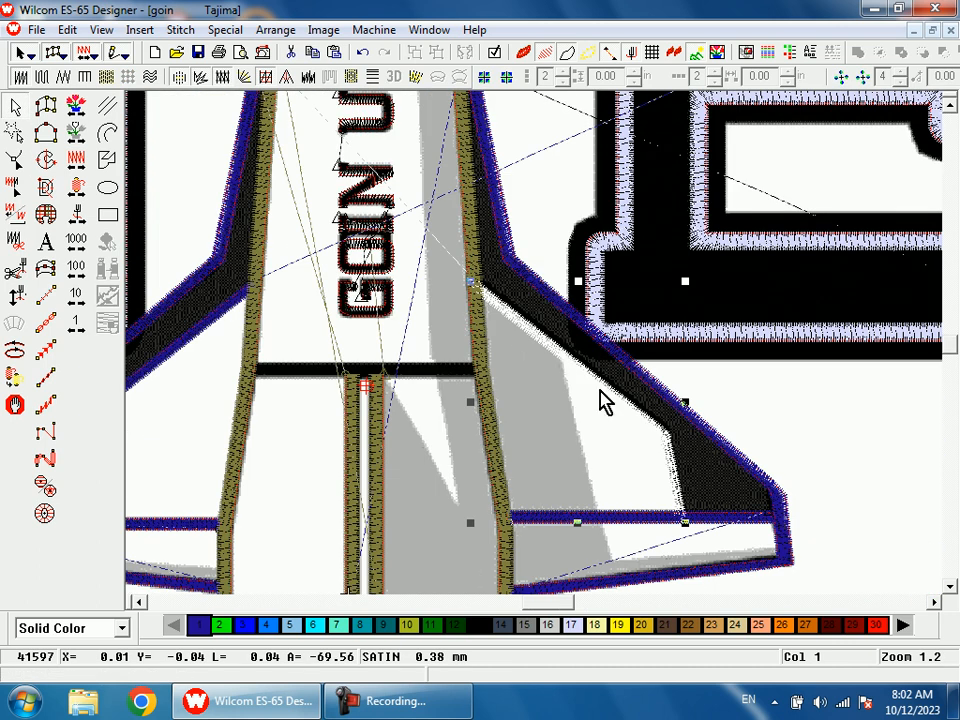
{"action": "key", "text": "b"}
{"action": "left_click_drag", "start_coordinate": [582, 352], "coordinate": [714, 488]}
{"action": "left_click_drag", "start_coordinate": [608, 380], "coordinate": [671, 514]}
{"action": "scroll", "coordinate": [620, 400], "scroll_direction": "down", "scroll_amount": 3}
{"action": "key", "text": "b"}
{"action": "left_click_drag", "start_coordinate": [613, 457], "coordinate": [627, 382]}
{"action": "key", "text": "Return"}
Raise the upper body end of the right wing's inner-edge column onto the black band and regenerate its stitches
{"action": "key", "text": "shift+z"}
{"action": "key", "text": "shift+z"}
{"action": "key", "text": "shift+z"}
{"action": "key", "text": "shift+z"}
{"action": "scroll", "coordinate": [600, 450], "scroll_direction": "up", "scroll_amount": 1}
{"action": "key", "text": "b"}
{"action": "left_click_drag", "start_coordinate": [407, 308], "coordinate": [444, 377]}
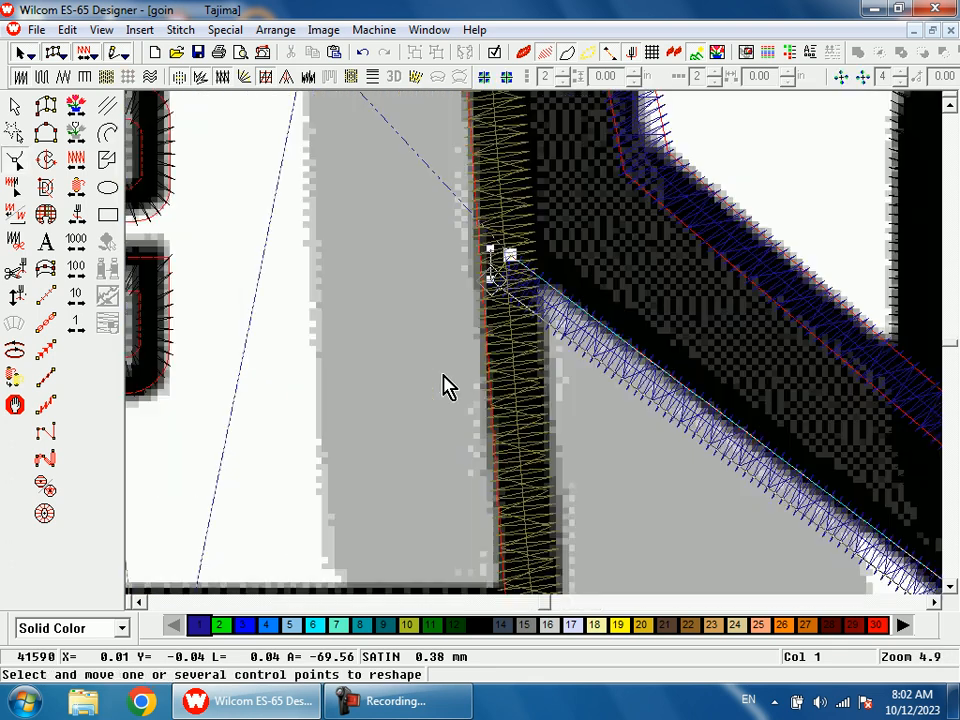
{"action": "left_click_drag", "start_coordinate": [508, 260], "coordinate": [516, 233]}
{"action": "key", "text": "Return"}
{"action": "key", "text": "shift+z"}
{"action": "key", "text": "shift+z"}
{"action": "key", "text": "shift+z"}
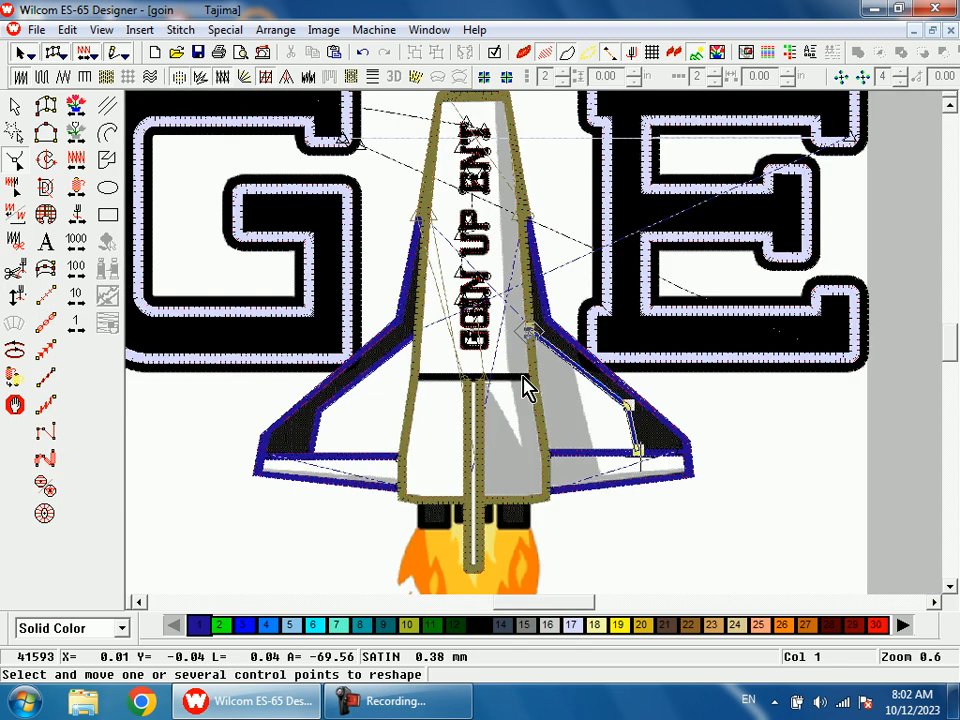
{"action": "key", "text": "Escape"}
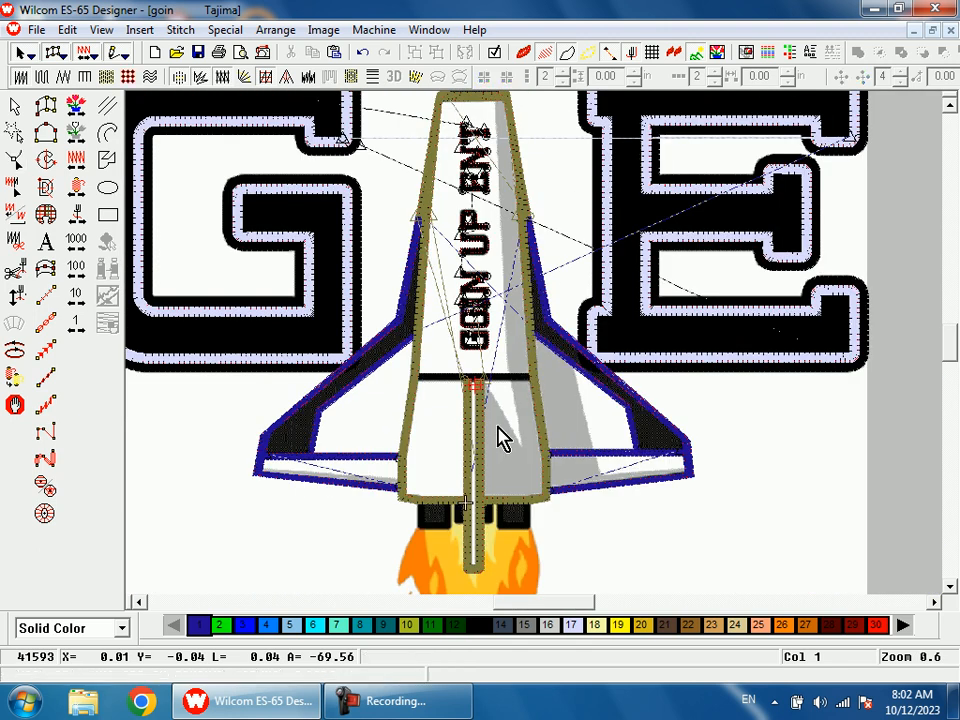
Position the stitch cursor at the color change just before the shuttle's outline columns
{"action": "left_click", "coordinate": [80, 106]}
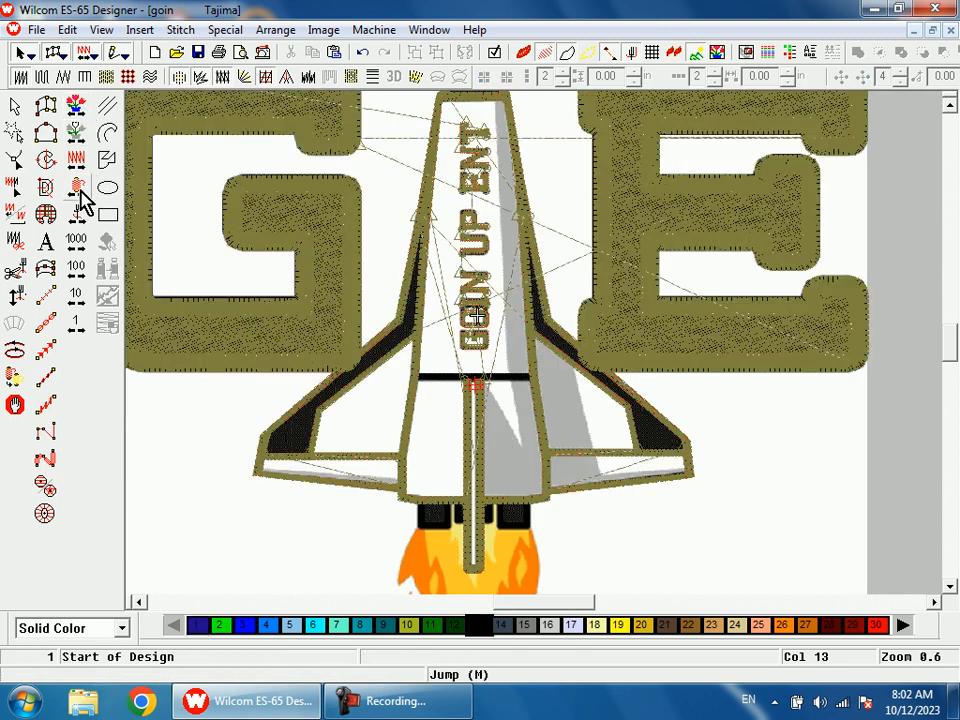
{"action": "left_click", "coordinate": [76, 104]}
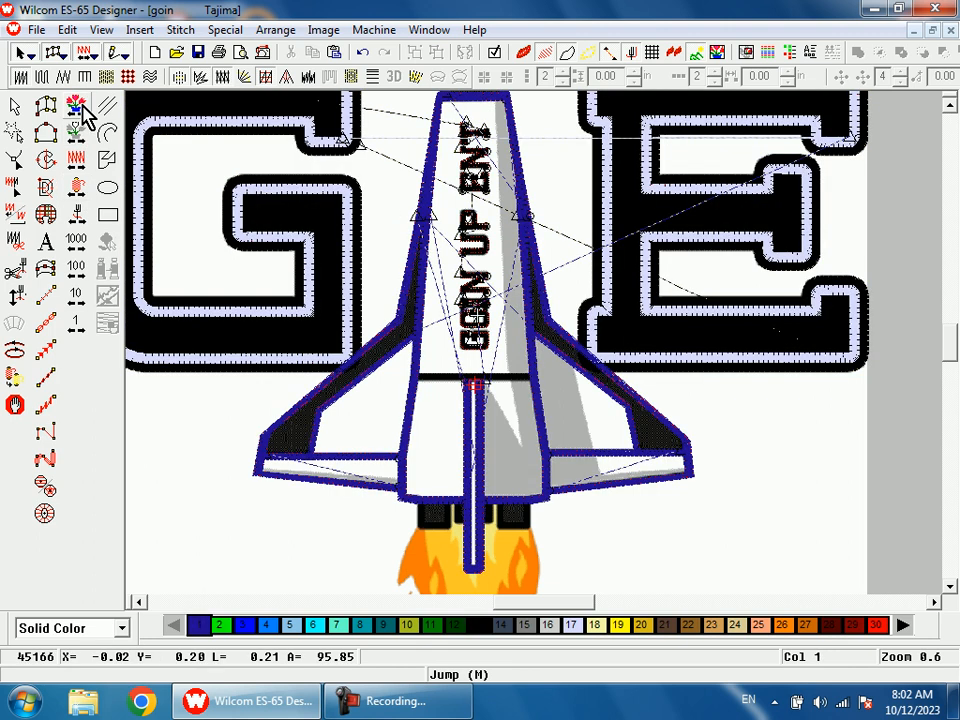
{"action": "left_click", "coordinate": [80, 198]}
{"action": "scroll", "coordinate": [302, 390], "scroll_direction": "down", "scroll_amount": 1}
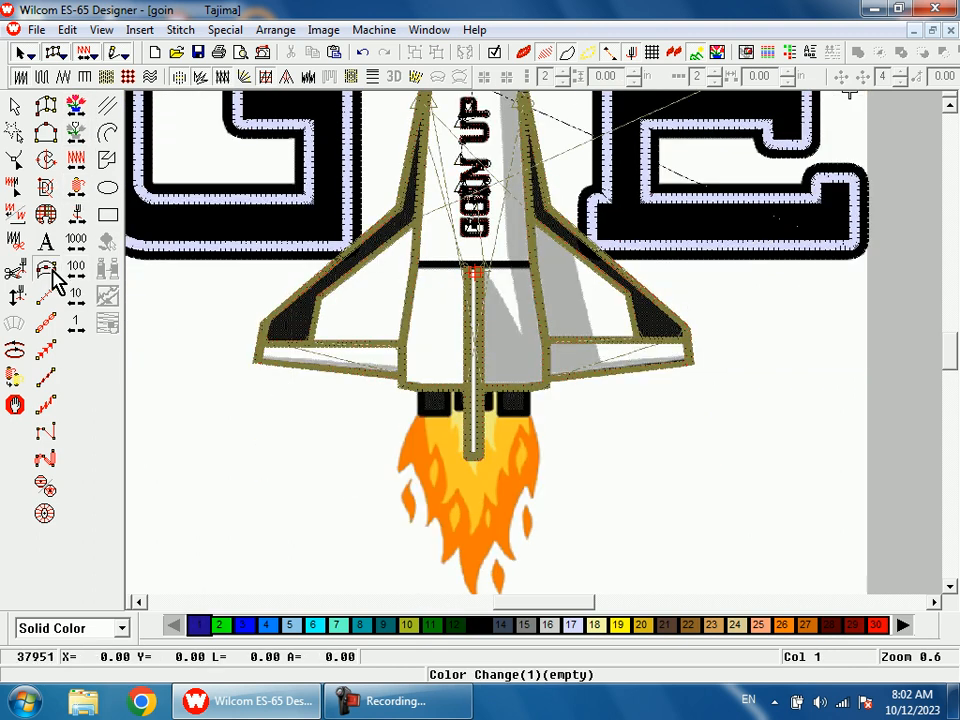
Digitize a U-shaped Input C satin column along the sides and bottom edge of the right outer engine nozzle
{"action": "left_click", "coordinate": [52, 270]}
{"action": "key", "text": "b"}
{"action": "left_click", "coordinate": [520, 391]}
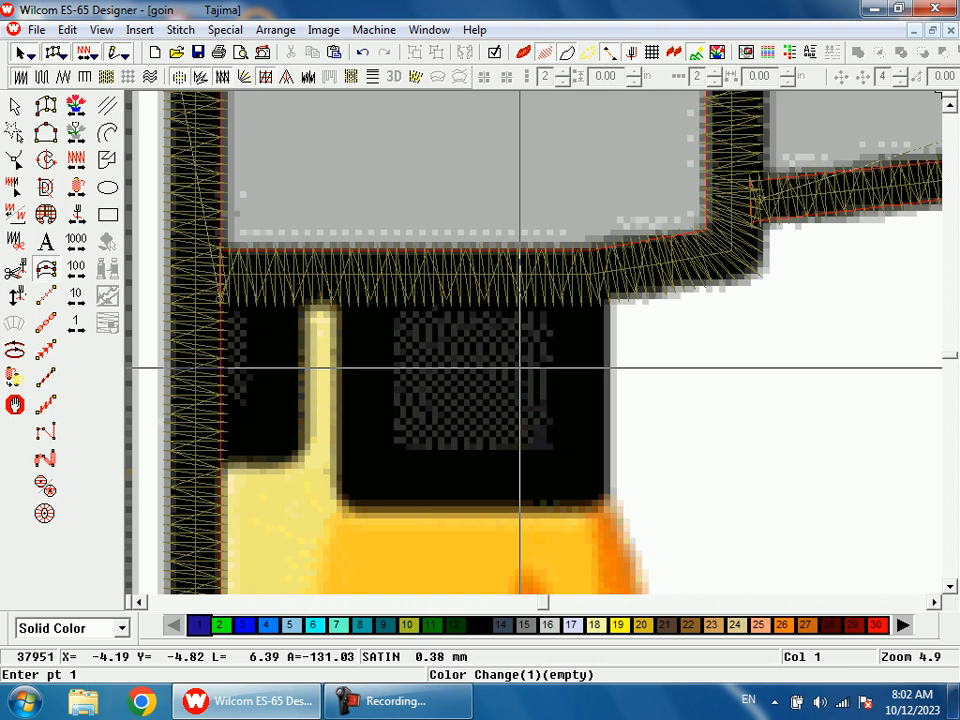
{"action": "left_click", "coordinate": [604, 288]}
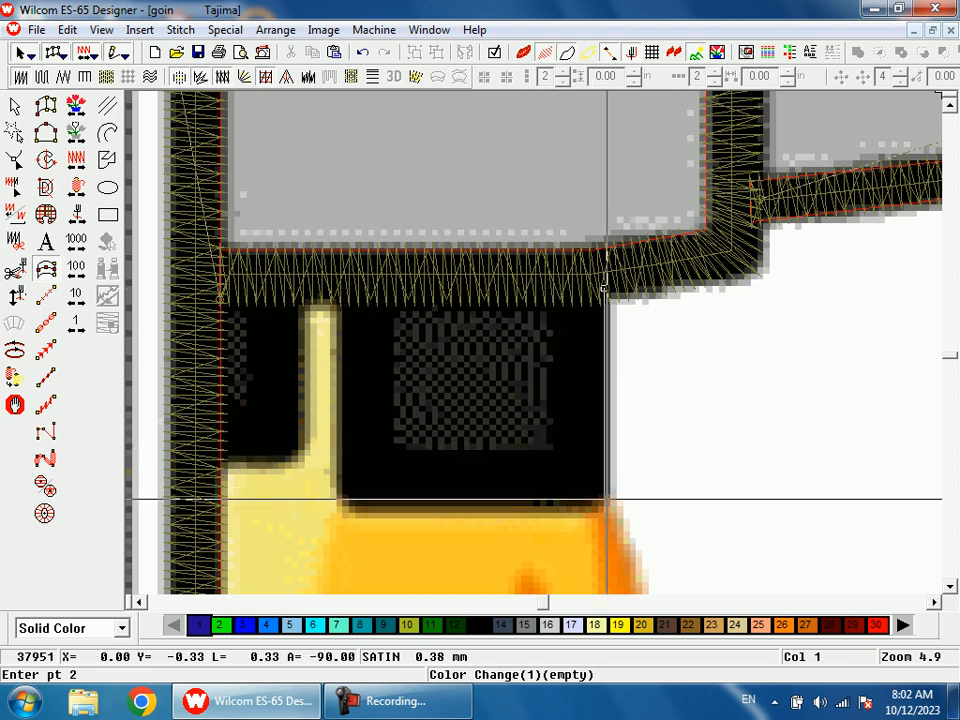
{"action": "left_click", "coordinate": [604, 508]}
{"action": "left_click", "coordinate": [343, 507]}
{"action": "left_click", "coordinate": [343, 281]}
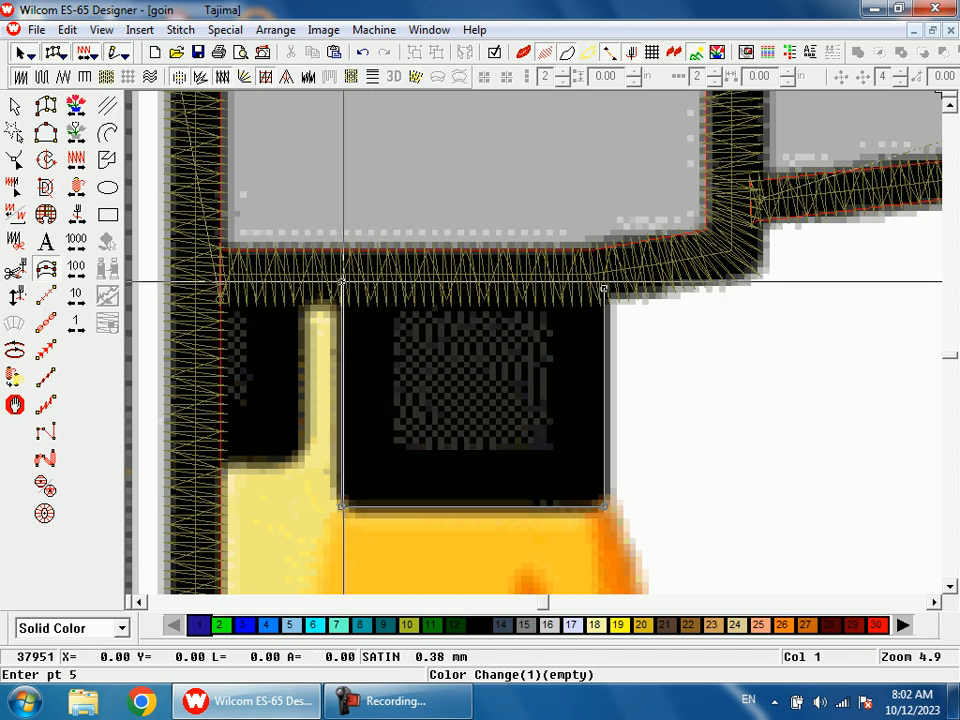
{"action": "key", "text": "Return"}
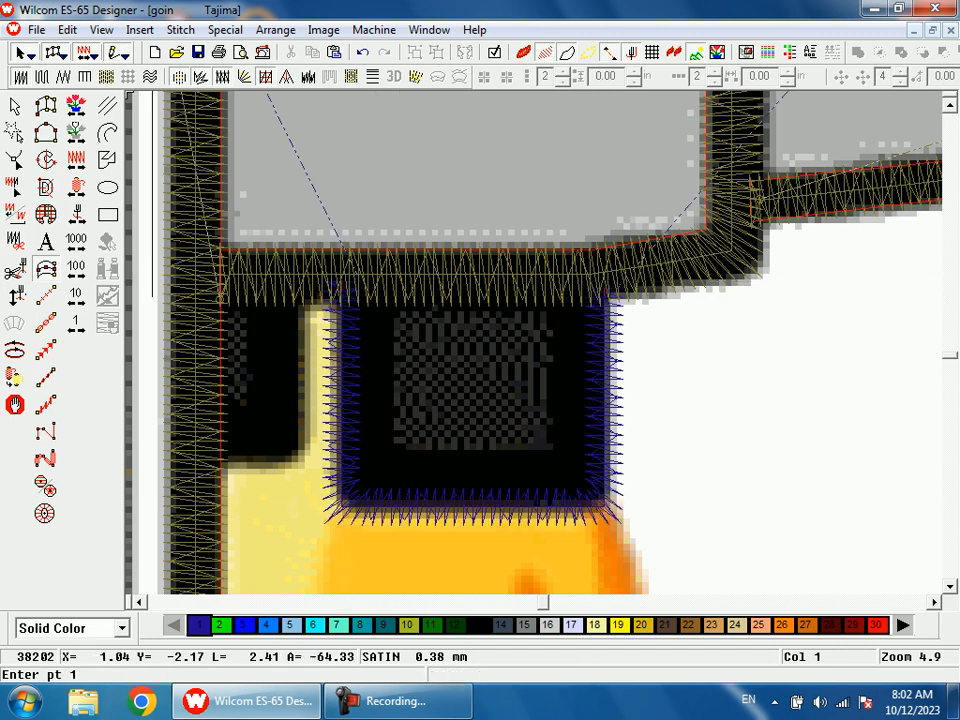
Set the right outer nozzle column's width to 0.08 in and switch its input side to Offset so the stitches lie inside the nozzle
{"action": "left_click", "coordinate": [14, 105]}
{"action": "right_click", "coordinate": [299, 281]}
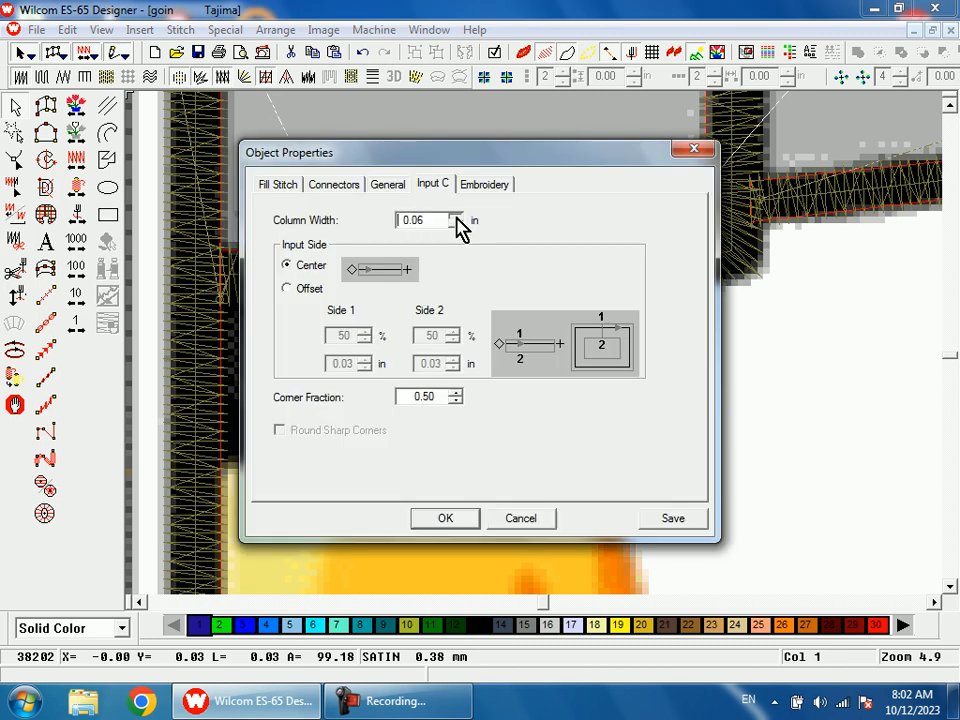
{"action": "left_click", "coordinate": [456, 217]}
{"action": "left_click", "coordinate": [309, 289]}
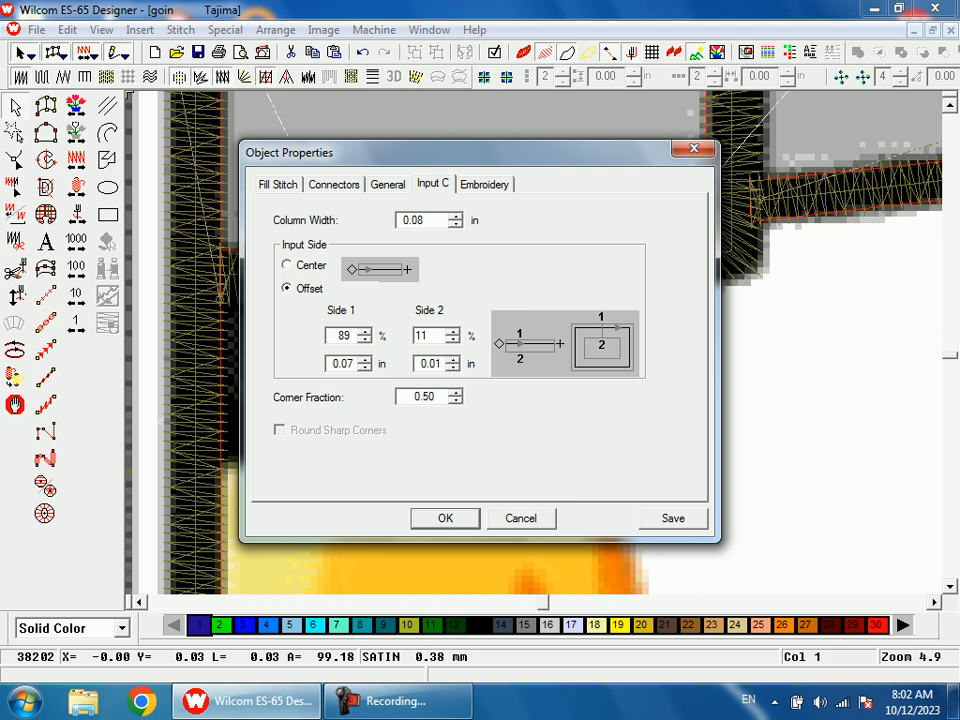
{"action": "key", "text": "Return"}
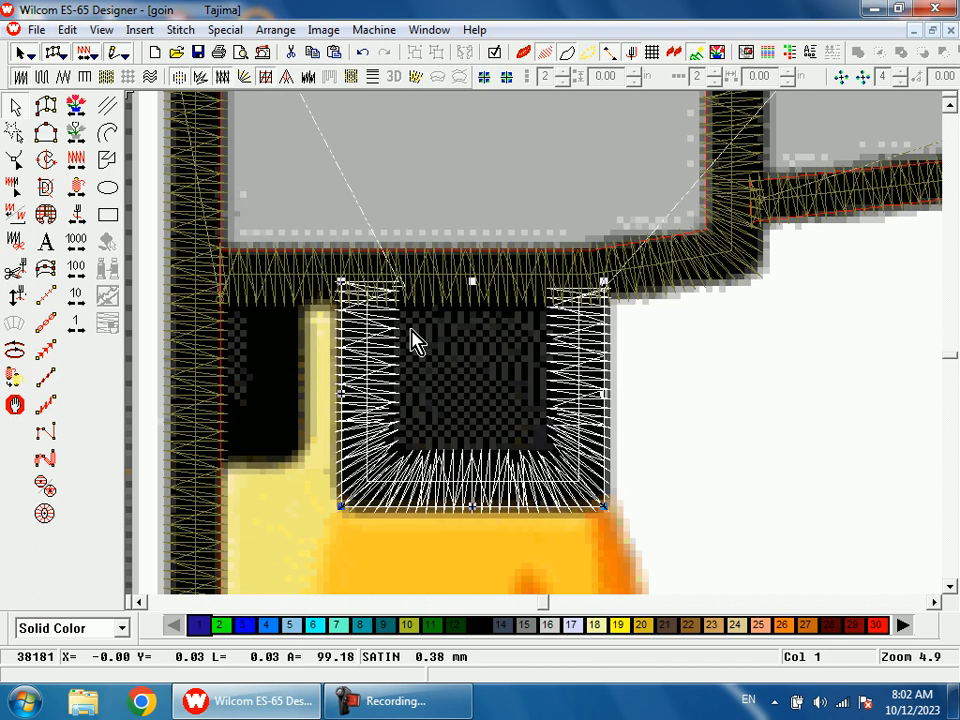
{"action": "key", "text": "shift+z"}
{"action": "key", "text": "Escape"}
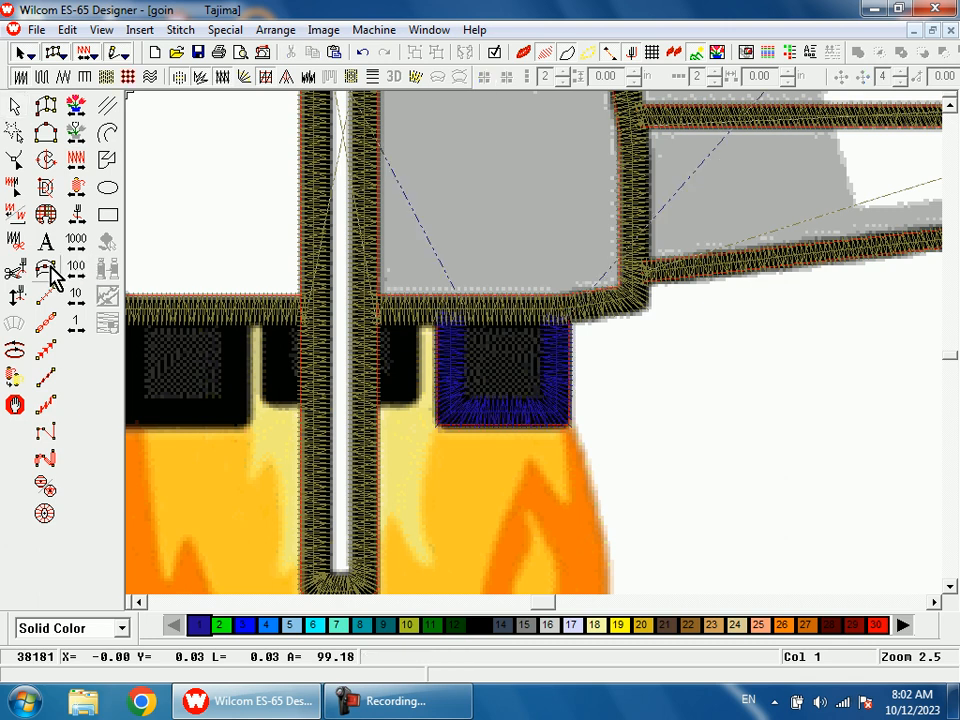
Digitize an L-shaped satin column down the right edge and along the bottom of the inner nozzle beside the tail fin
{"action": "left_click", "coordinate": [50, 269]}
{"action": "key", "text": "shift+z"}
{"action": "key", "text": "b"}
{"action": "left_click_drag", "start_coordinate": [450, 292], "coordinate": [487, 408]}
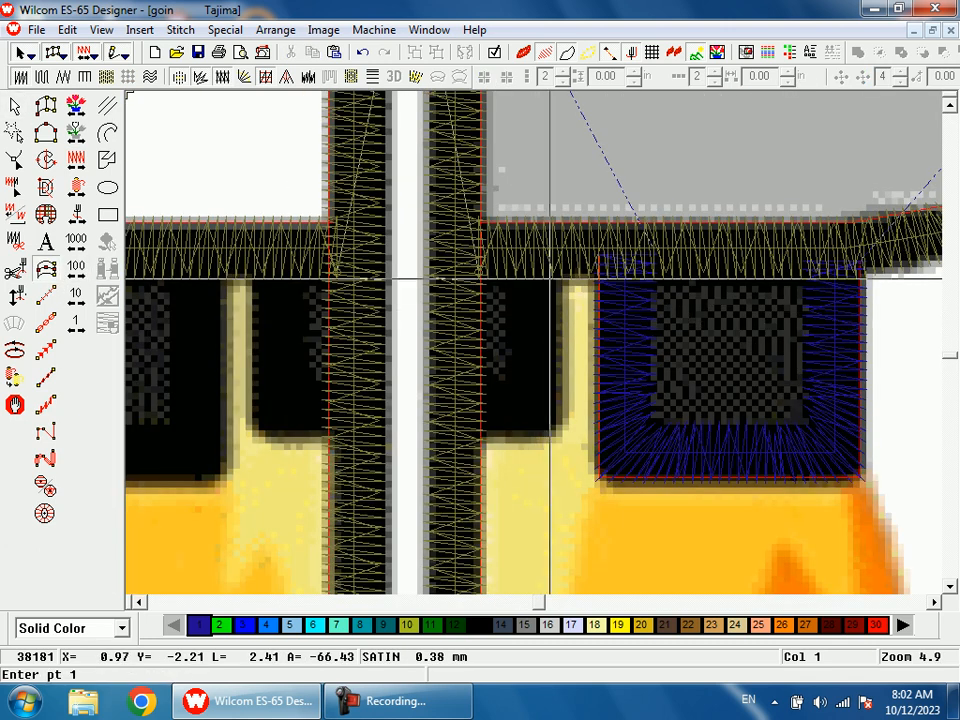
{"action": "left_click", "coordinate": [553, 264]}
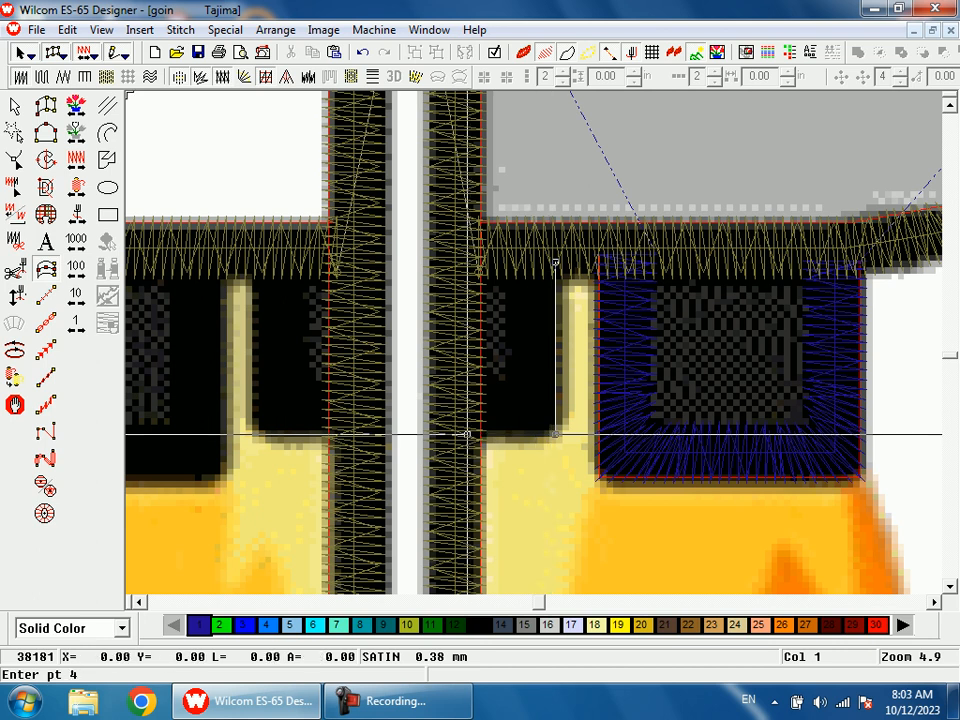
{"action": "key", "text": "Return"}
Switch the inner nozzle column's input side to Offset with Side 2 at 100%
{"action": "left_click", "coordinate": [16, 108]}
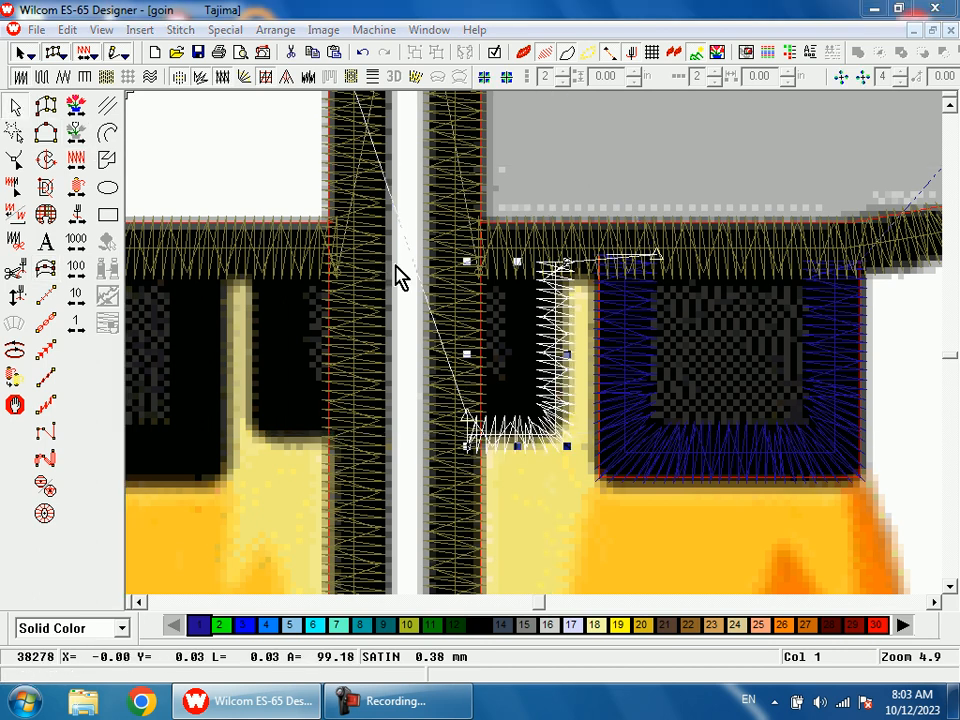
{"action": "right_click", "coordinate": [440, 238]}
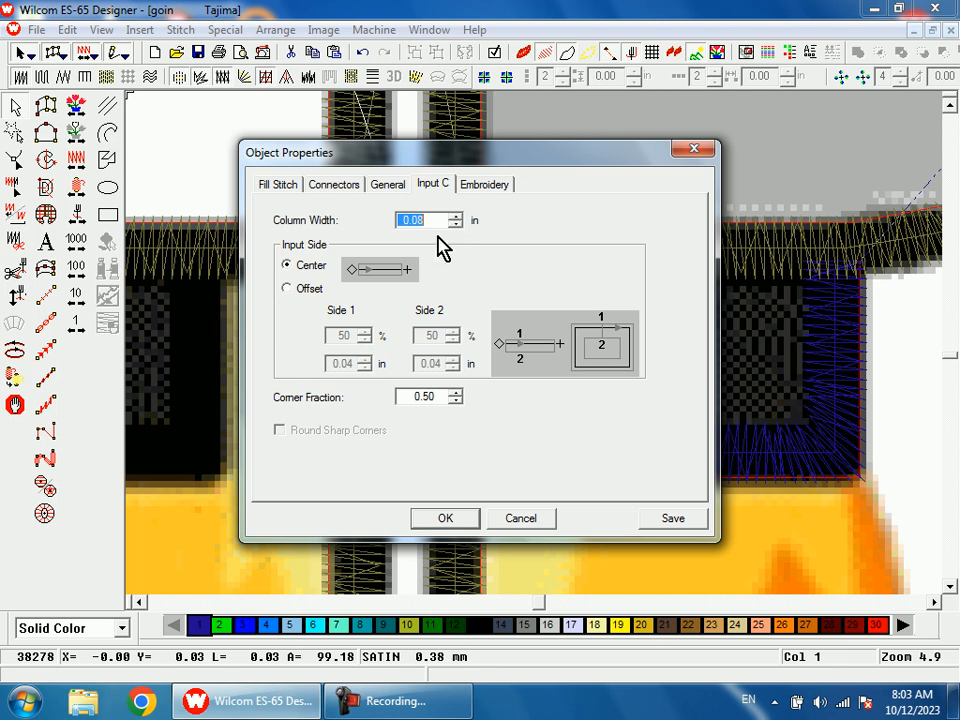
{"action": "left_click", "coordinate": [306, 292]}
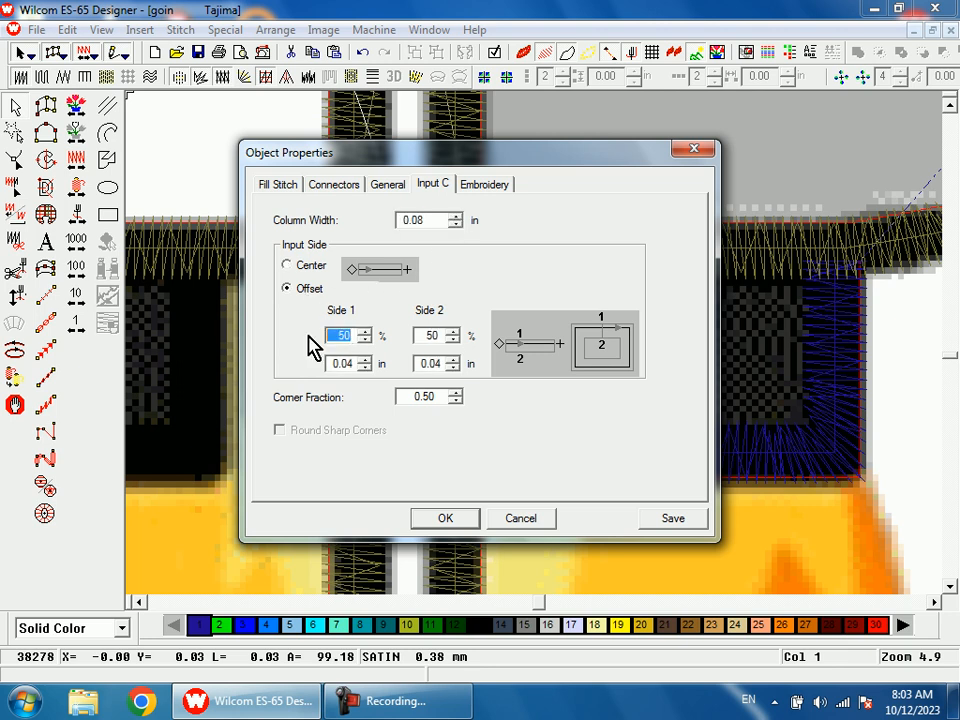
{"action": "key", "text": "Return"}
{"action": "right_click", "coordinate": [467, 347]}
{"action": "double_click", "coordinate": [436, 335]}
{"action": "type", "text": "100"}
{"action": "key", "text": "Return"}
Move the outer edge of the right inner nozzle column outward onto the artwork's black edge and regenerate the stitches
{"action": "key", "text": "shift+z"}
{"action": "key", "text": "b"}
{"action": "left_click_drag", "start_coordinate": [513, 255], "coordinate": [572, 455]}
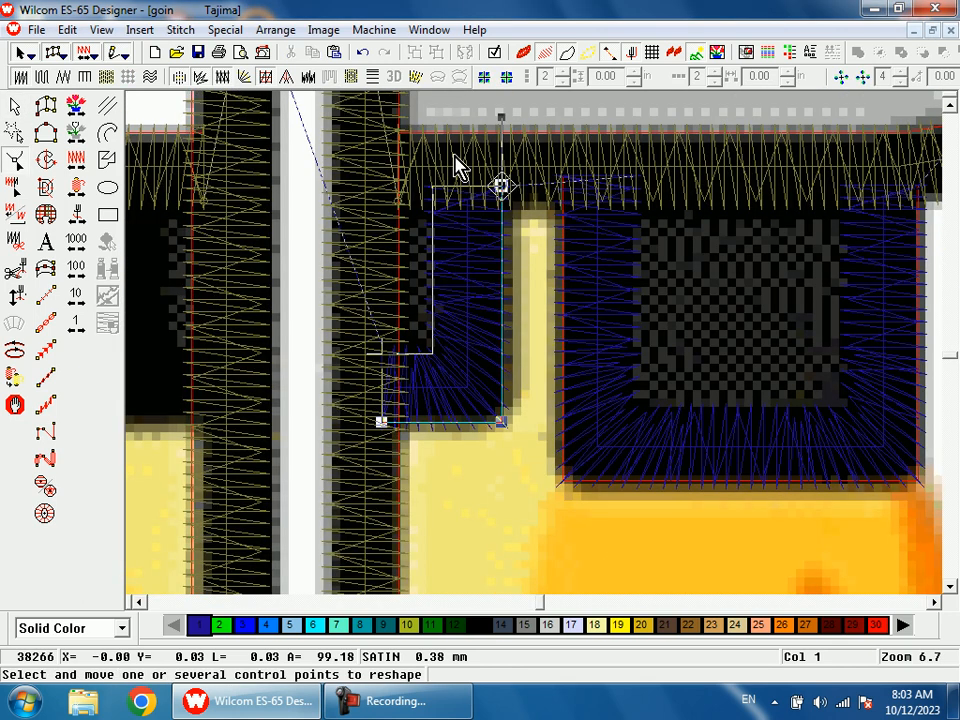
{"action": "key", "text": "shift+b"}
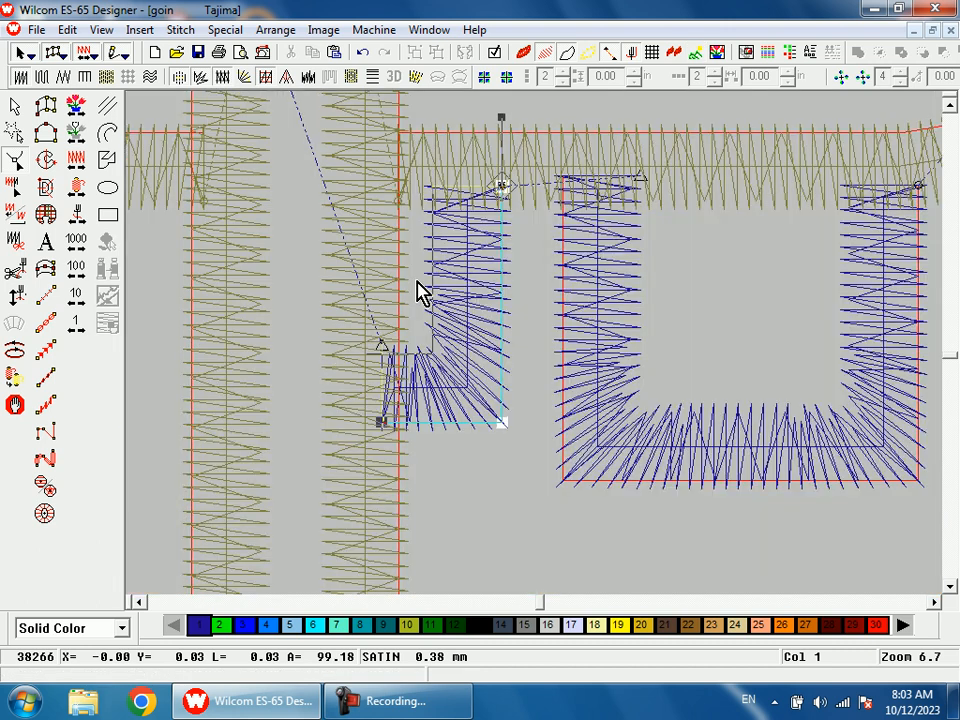
{"action": "key", "text": "shift+b"}
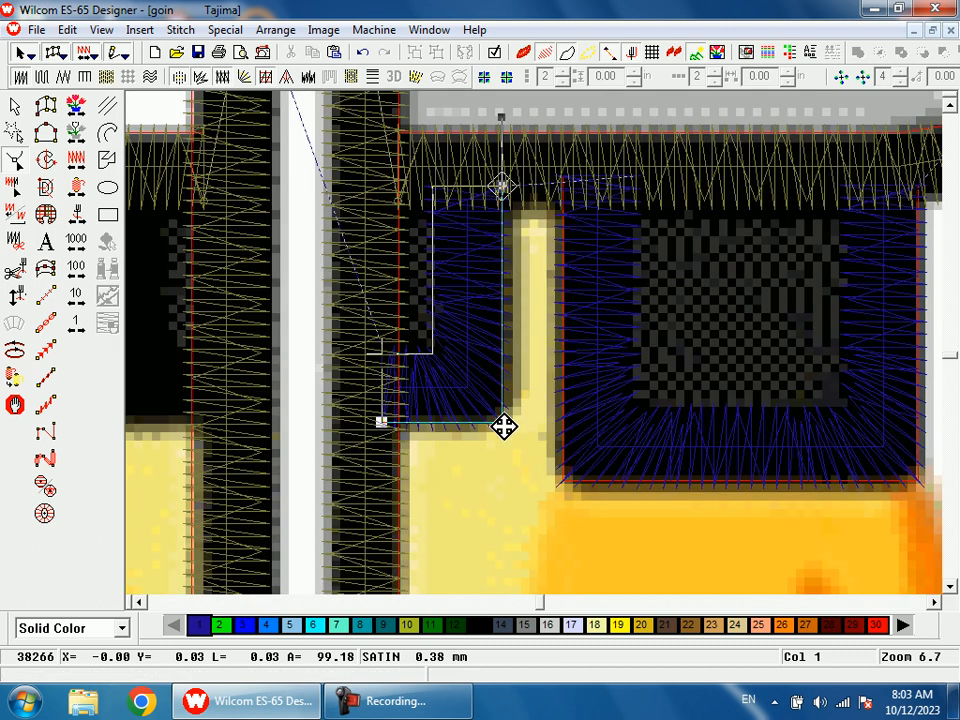
{"action": "left_click_drag", "start_coordinate": [504, 427], "coordinate": [517, 427]}
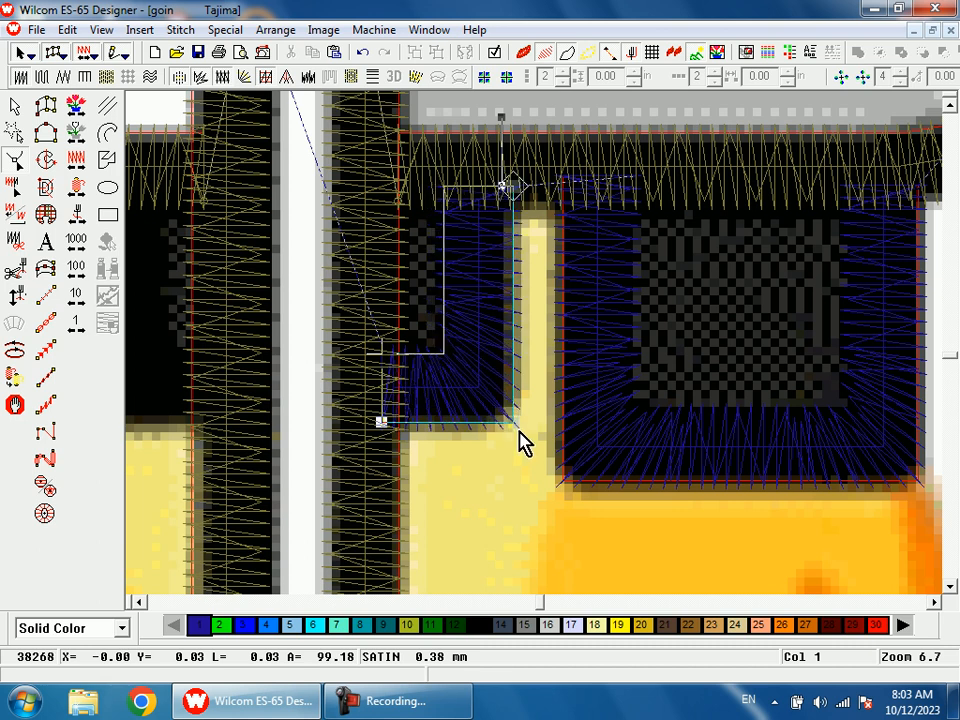
{"action": "key", "text": "shift+z"}
{"action": "key", "text": "Escape"}
Duplicate both right nozzle columns, mirror the copies in X and place them over the left engine nozzles
{"action": "left_click", "coordinate": [548, 343]}
{"action": "key", "text": "ctrl+Tab"}
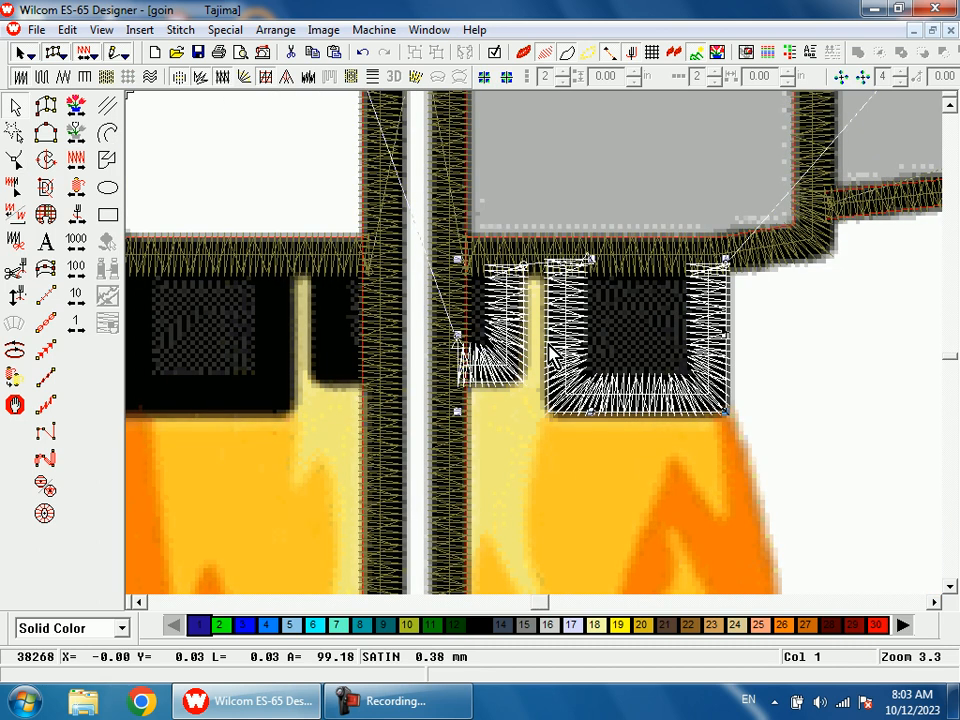
{"action": "key", "text": "ctrl+d"}
{"action": "right_click", "coordinate": [623, 347]}
{"action": "mouse_move", "coordinate": [660, 644]}
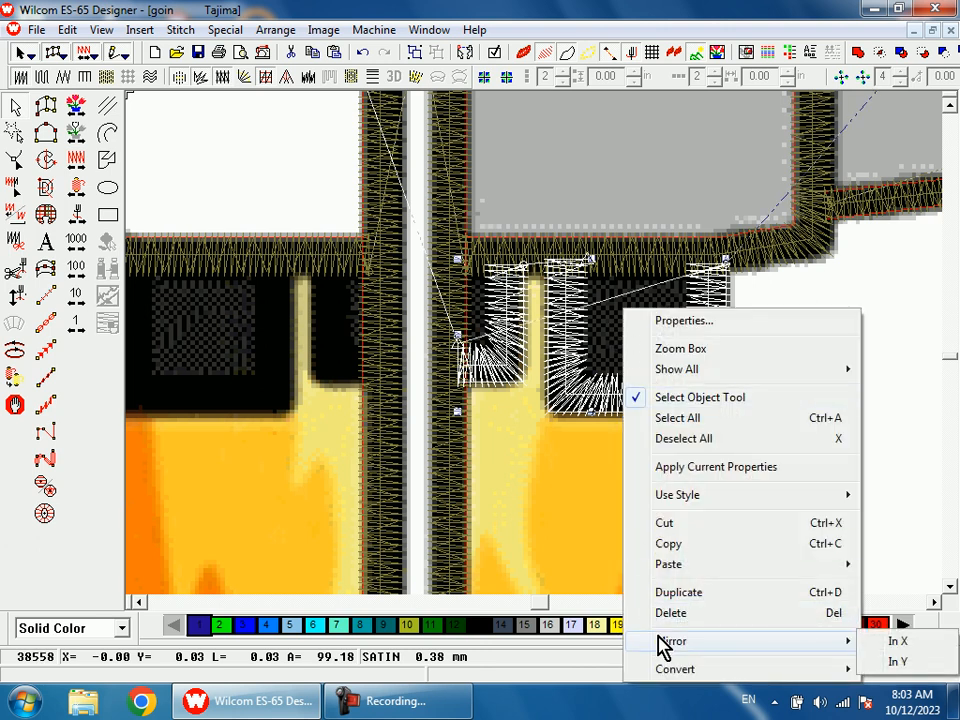
{"action": "left_click", "coordinate": [896, 642]}
{"action": "left_click_drag", "start_coordinate": [565, 343], "coordinate": [249, 352]}
Nudge the mirrored inner nozzle column left toward the black edge of the left inner nozzle
{"action": "key", "text": "shift+z"}
{"action": "key", "text": "b"}
{"action": "left_click_drag", "start_coordinate": [386, 281], "coordinate": [485, 423]}
{"action": "key", "text": "Escape"}
{"action": "left_click", "coordinate": [502, 297]}
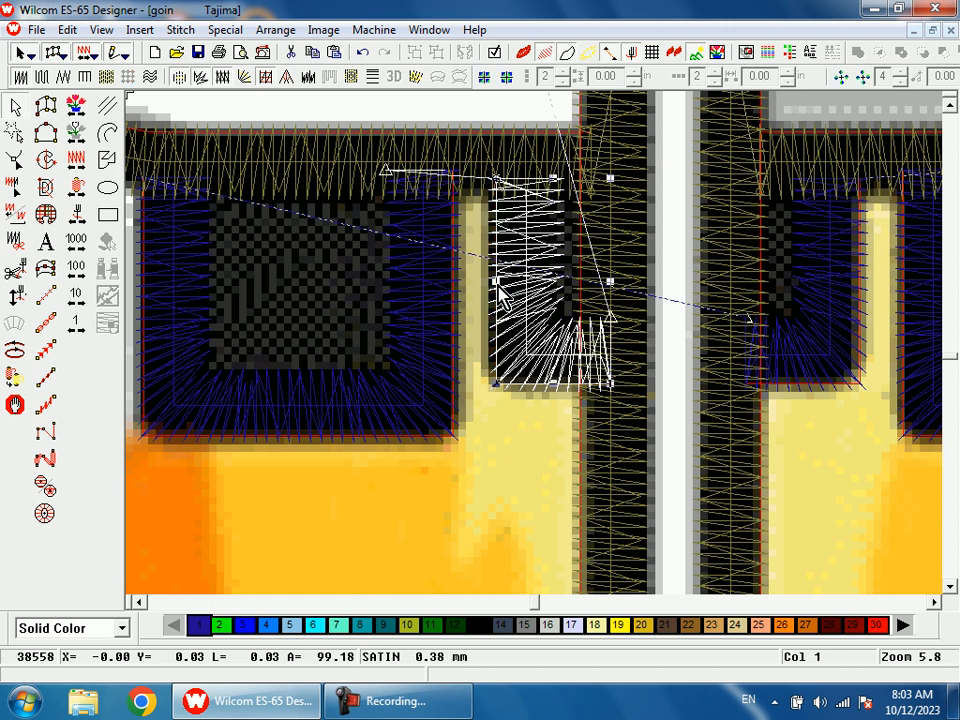
{"action": "key", "text": "h"}
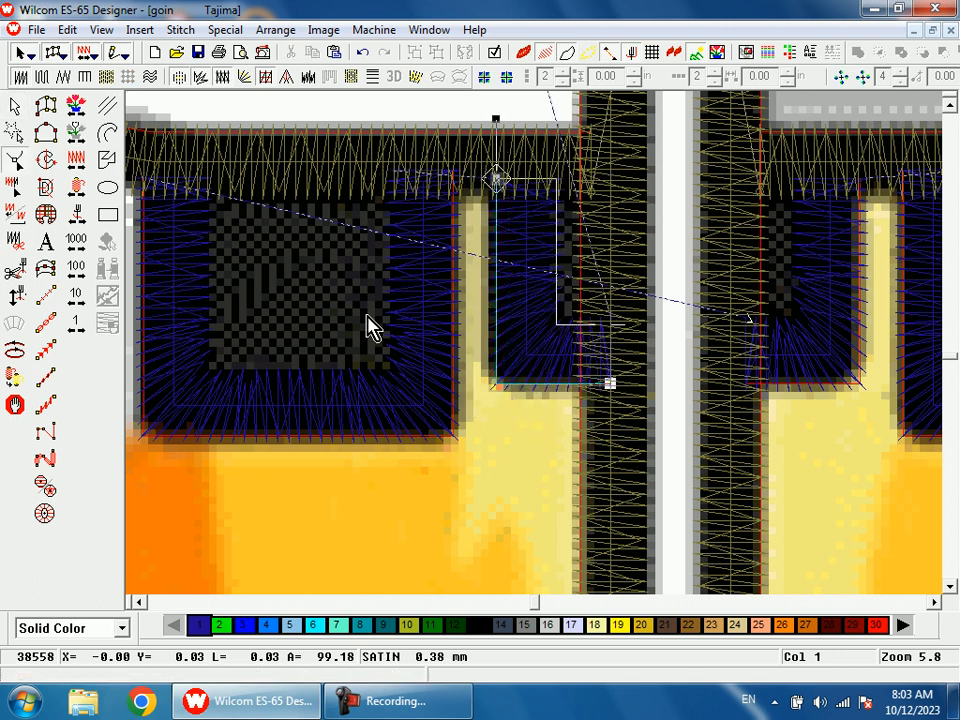
{"action": "left_click", "coordinate": [13, 110]}
{"action": "key", "text": "Left"}
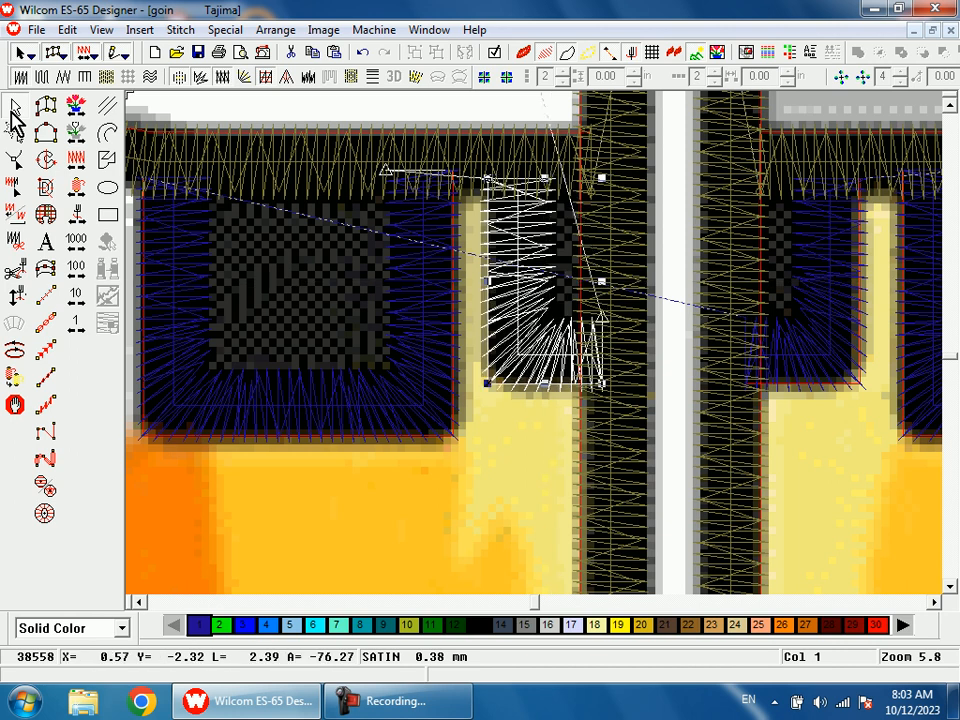
Nudge the left outer nozzle column left, and shift the left inner nozzle column slightly further left
{"action": "left_click", "coordinate": [455, 297]}
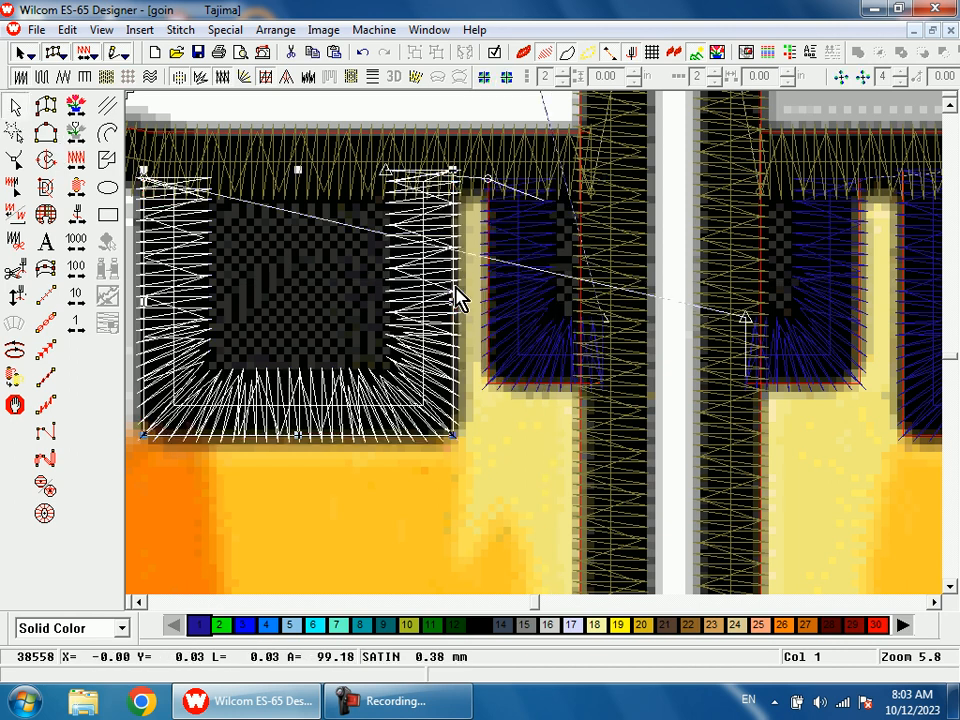
{"action": "key", "text": "Left"}
{"action": "key", "text": "Left"}
{"action": "key", "text": "d"}
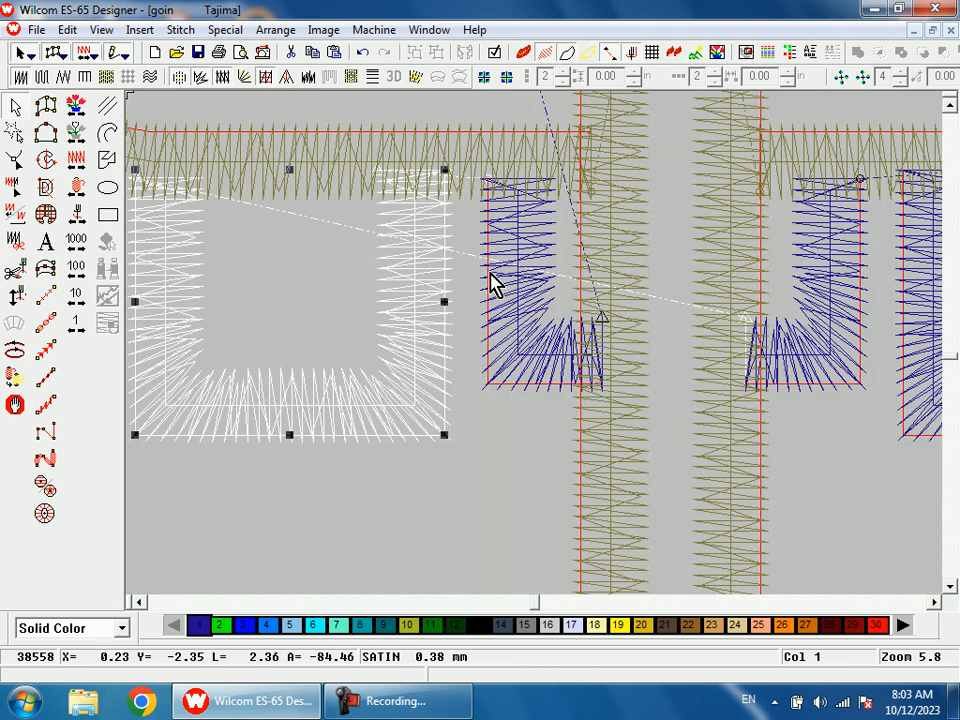
{"action": "left_click", "coordinate": [489, 283]}
{"action": "key", "text": "Left"}
{"action": "key", "text": "Left"}
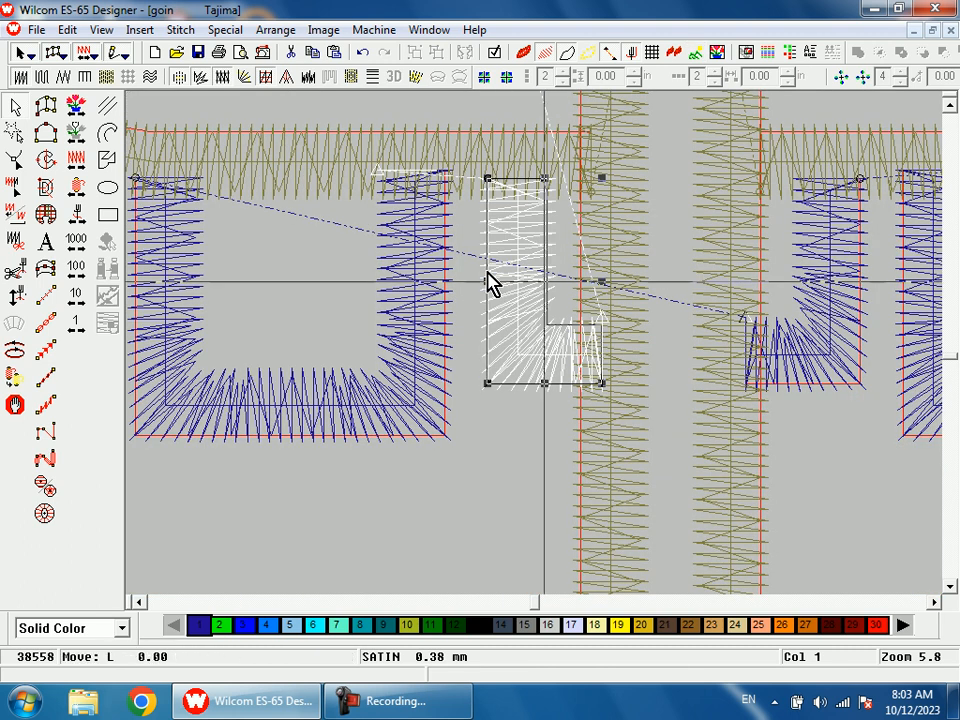
{"action": "key", "text": "d"}
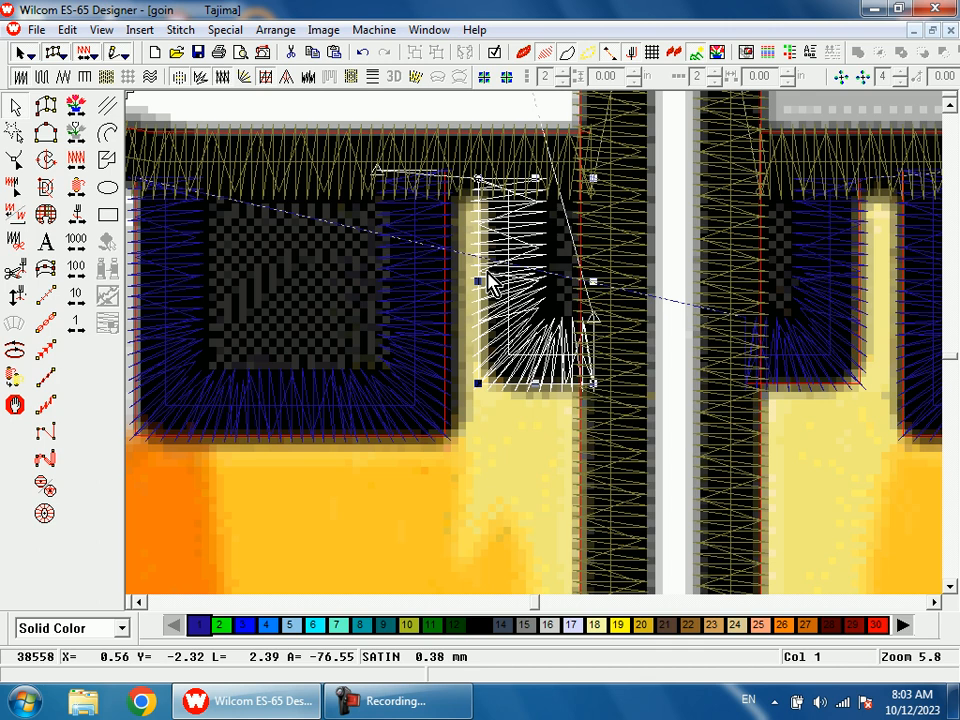
{"action": "key", "text": "shift+z"}
{"action": "key", "text": "Escape"}
{"action": "key", "text": "shift+z"}
{"action": "scroll", "coordinate": [563, 364], "scroll_direction": "up", "scroll_amount": 4}
{"action": "key", "text": "shift+z"}
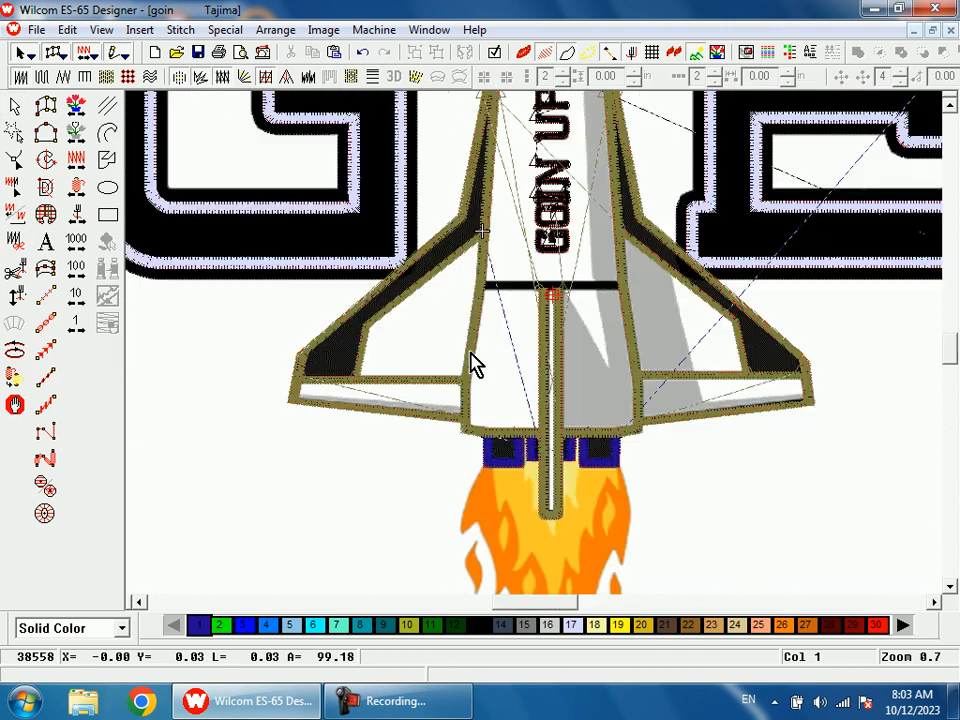
Digitize the horizontal black bar across the shuttle's fuselage as a satin column at the end of the design, spanning between both body outlines
{"action": "right_click", "coordinate": [83, 184]}
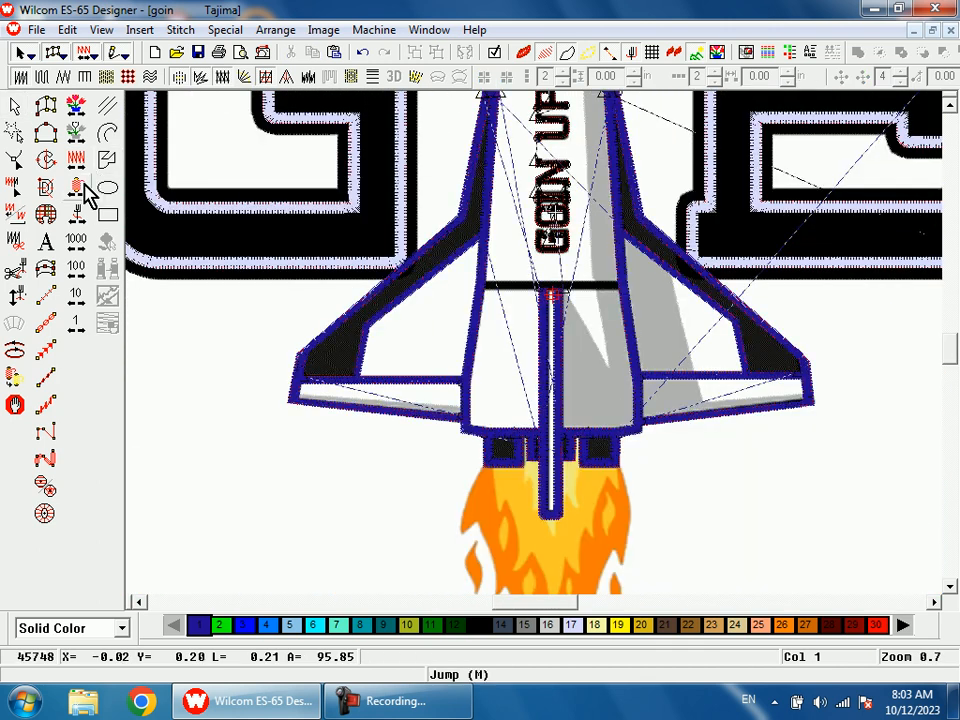
{"action": "key", "text": "b"}
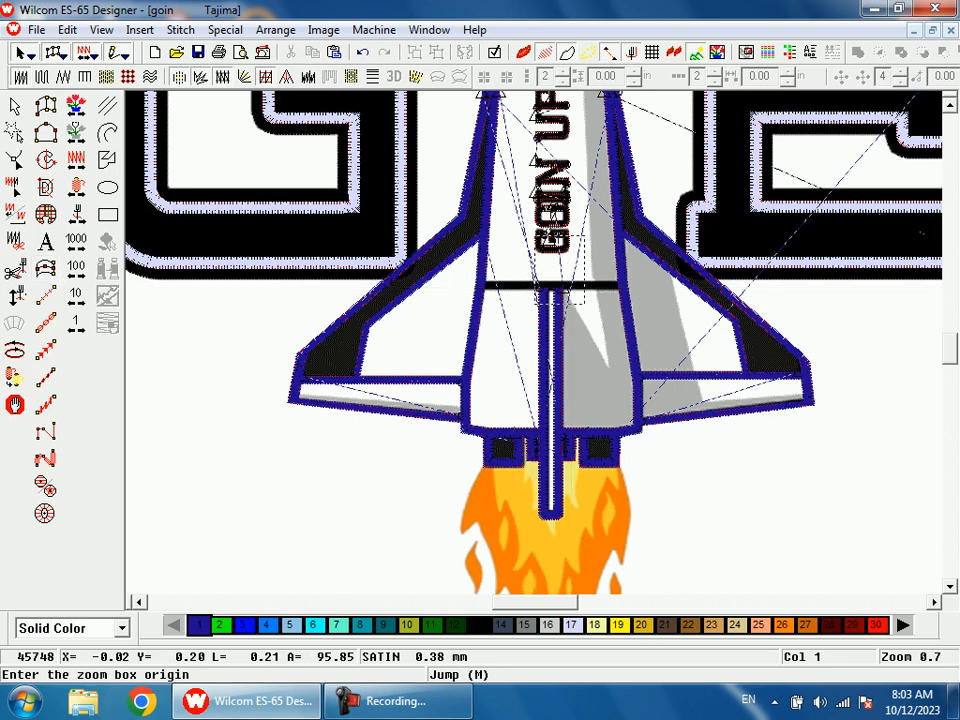
{"action": "left_click_drag", "start_coordinate": [584, 303], "coordinate": [650, 400]}
{"action": "key", "text": "z"}
{"action": "key", "text": "b"}
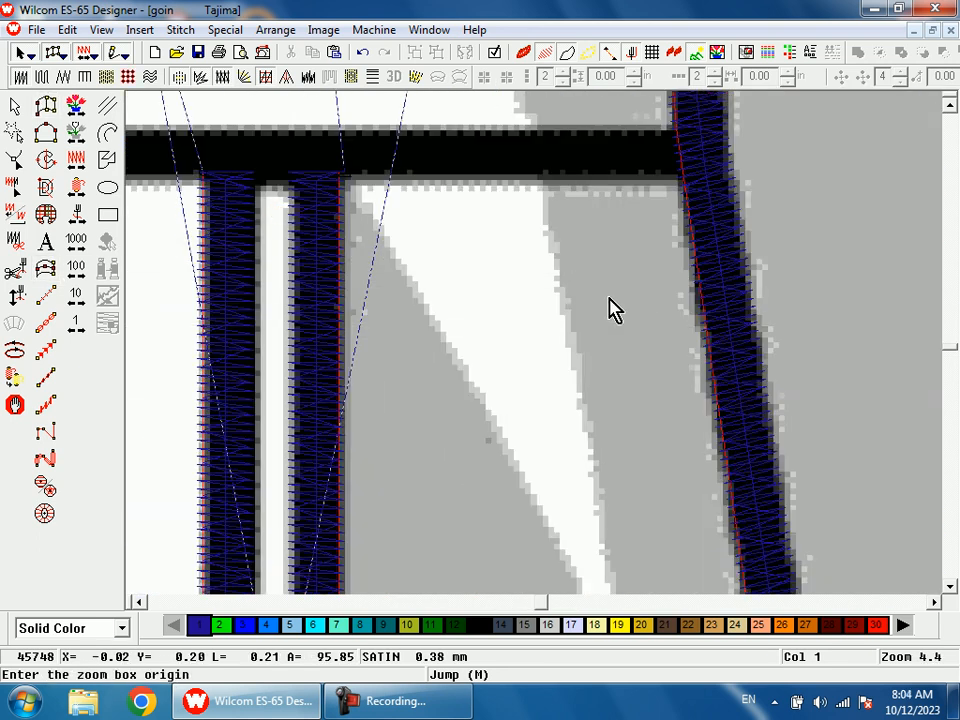
{"action": "scroll", "coordinate": [615, 297], "scroll_direction": "up", "scroll_amount": 1}
{"action": "key", "text": "a"}
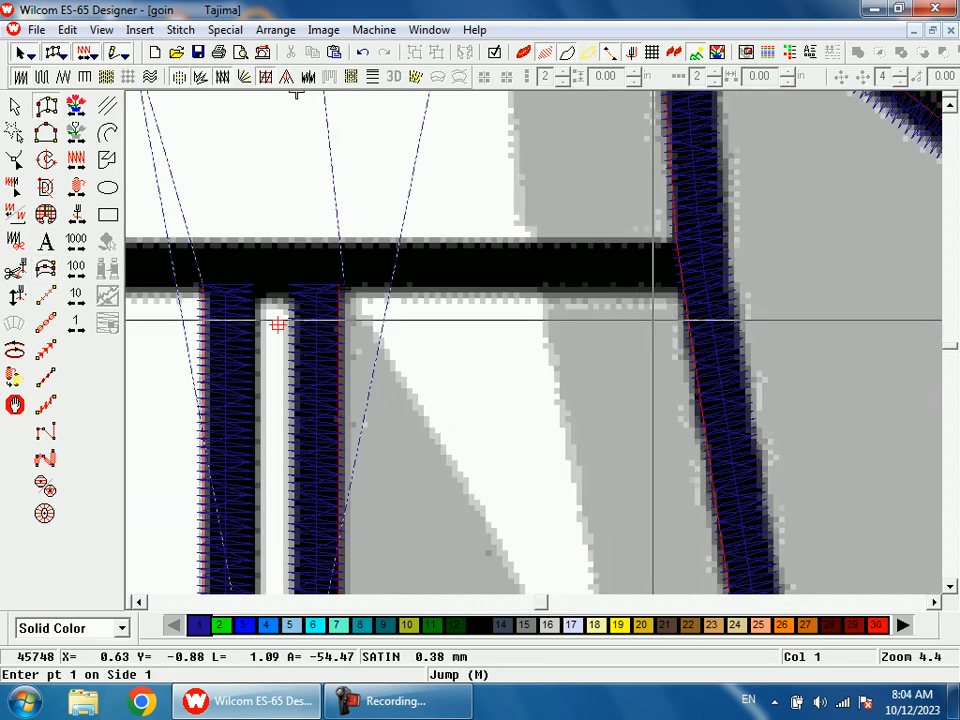
{"action": "left_click", "coordinate": [684, 292]}
{"action": "left_click", "coordinate": [675, 239]}
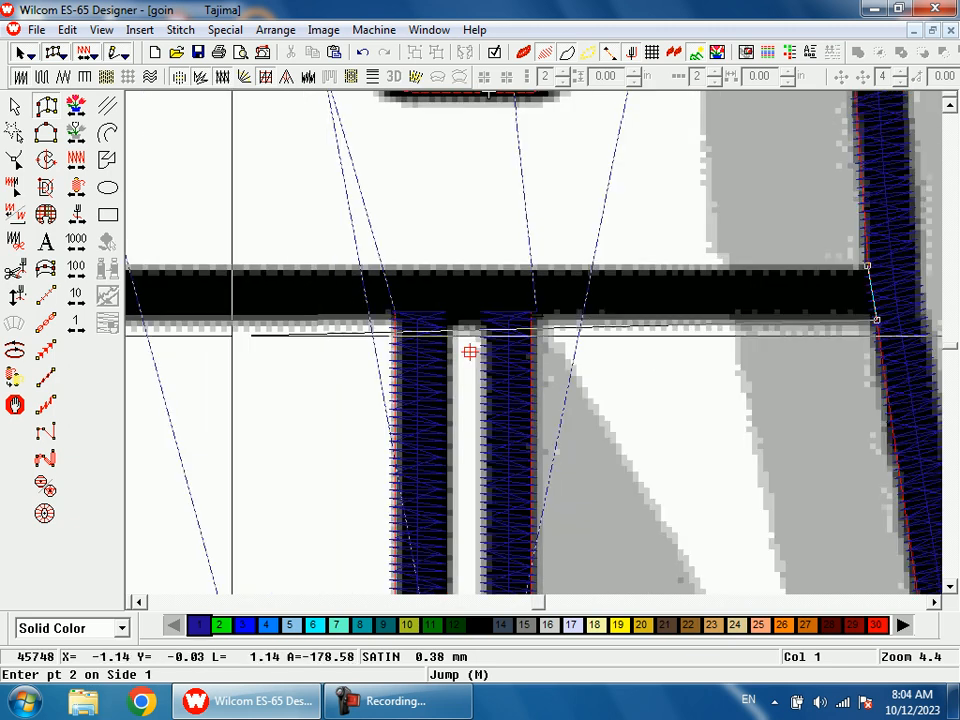
{"action": "left_click", "coordinate": [250, 325]}
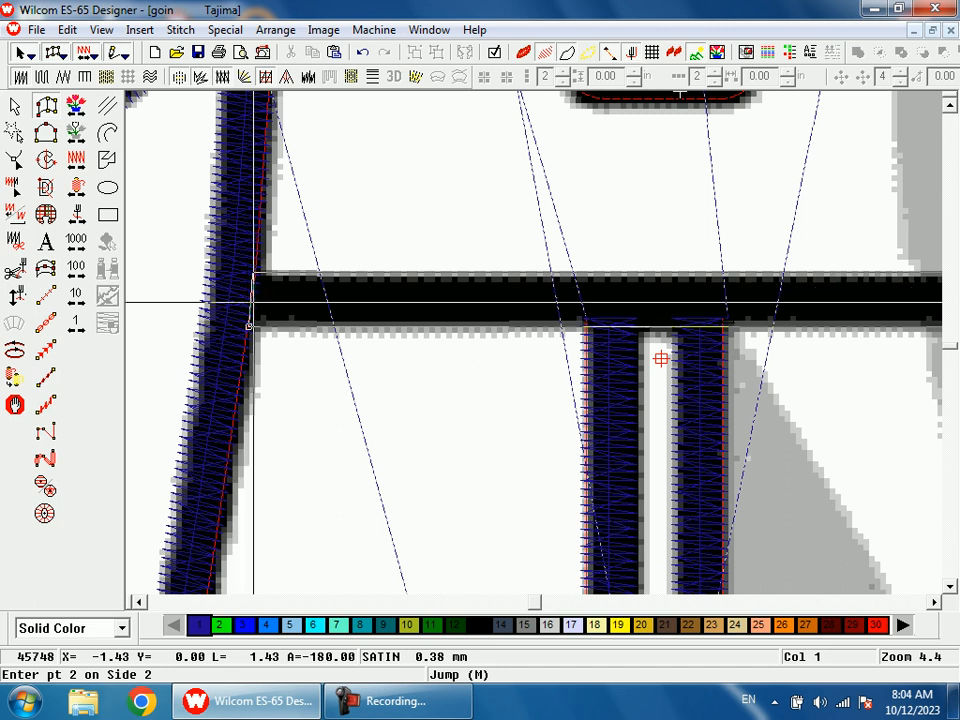
{"action": "left_click", "coordinate": [253, 285]}
{"action": "key", "text": "Return"}
{"action": "key", "text": "shift+z"}
{"action": "key", "text": "shift+z"}
{"action": "key", "text": "shift+z"}
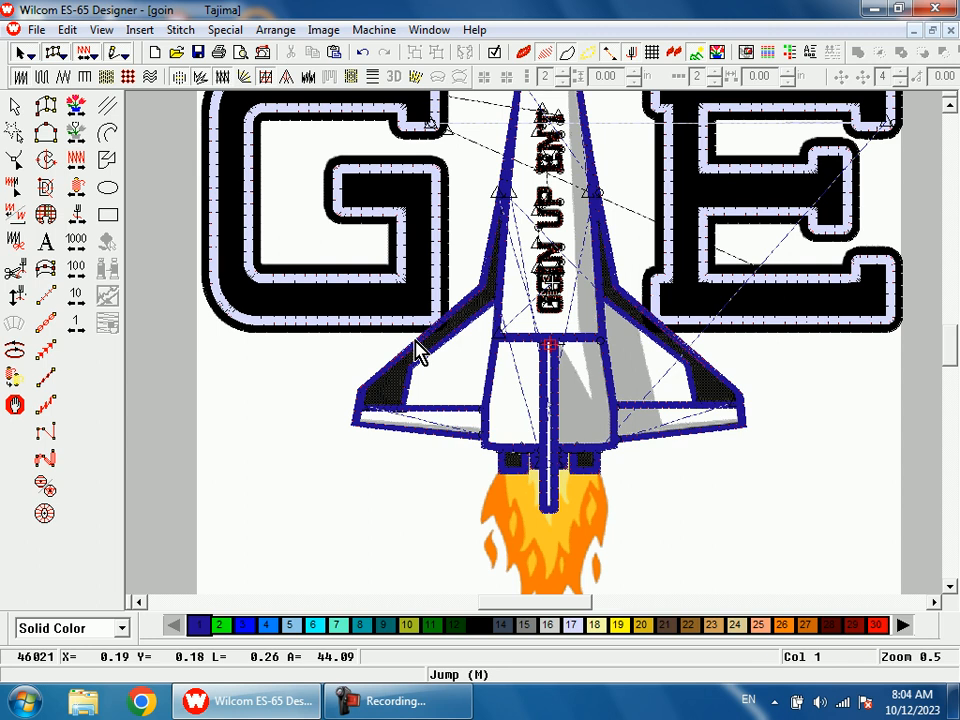
Move the insertion point back to the color change before the shuttle's outline stitches
{"action": "scroll", "coordinate": [607, 395], "scroll_direction": "up", "scroll_amount": 2}
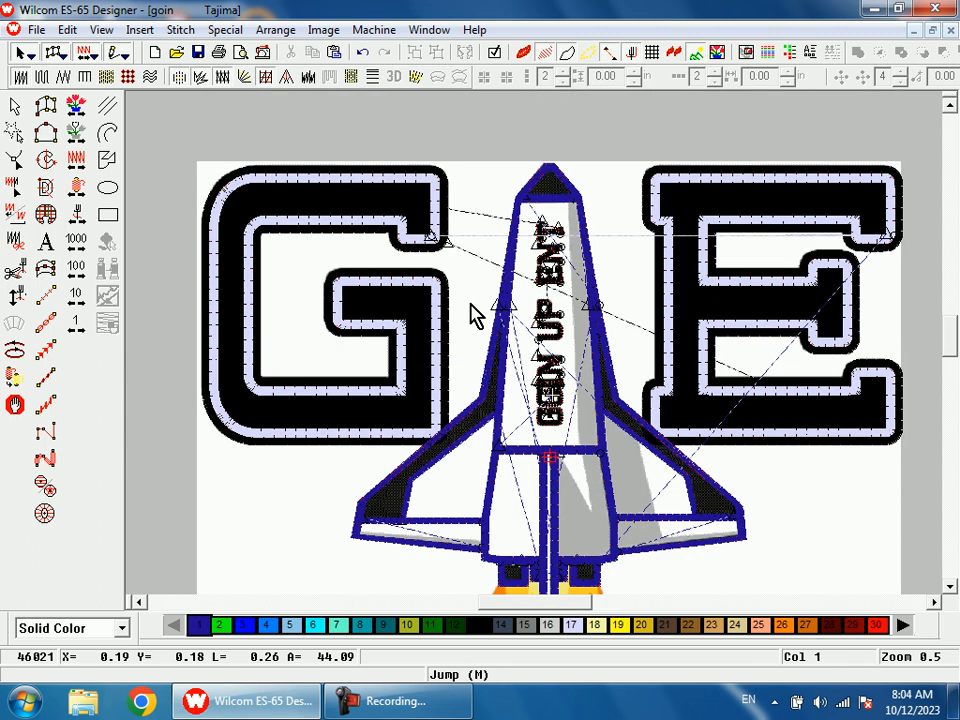
{"action": "scroll", "coordinate": [279, 237], "scroll_direction": "down", "scroll_amount": 2}
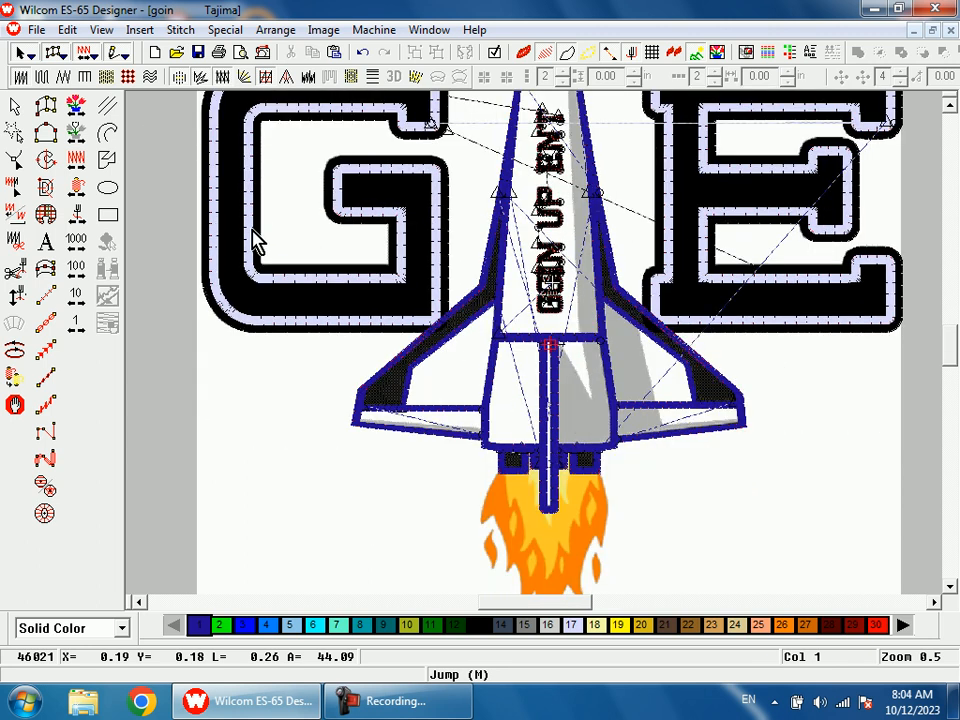
{"action": "left_click", "coordinate": [78, 188]}
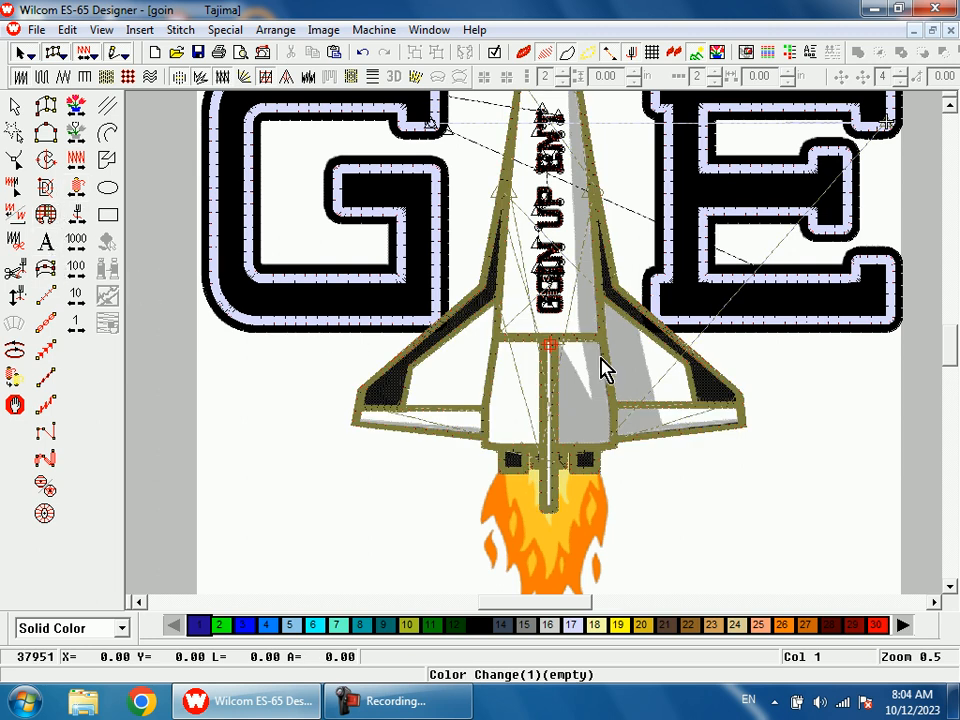
{"action": "key", "text": "space"}
{"action": "key", "text": "b"}
{"action": "left_click_drag", "start_coordinate": [560, 429], "coordinate": [594, 500]}
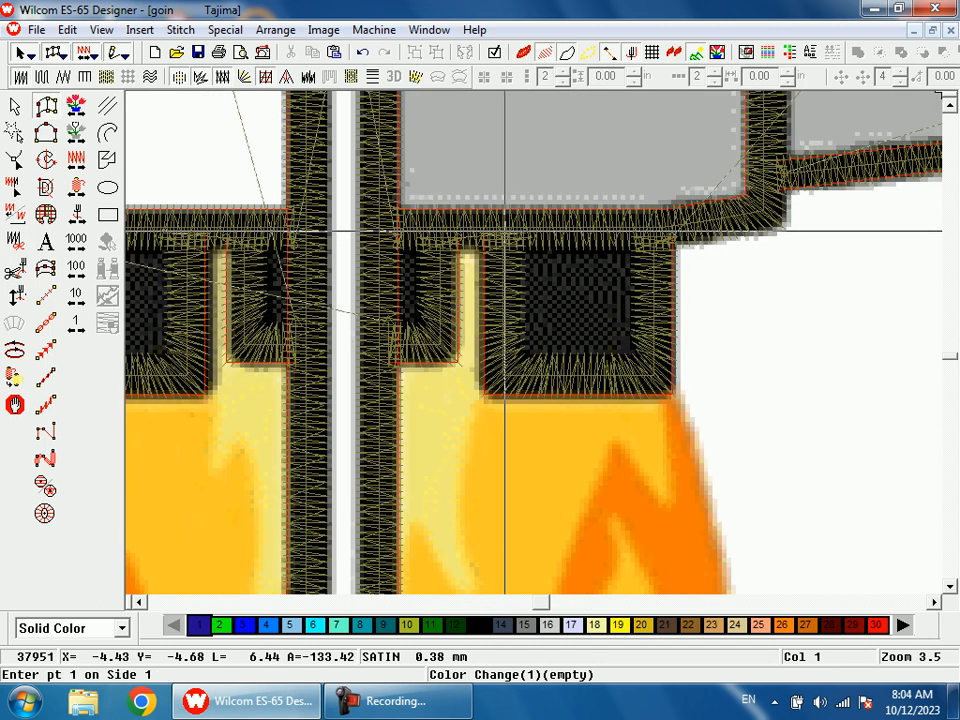
{"action": "left_click", "coordinate": [704, 154]}
{"action": "key", "text": "shift+z"}
{"action": "key", "text": "shift+z"}
{"action": "key", "text": "b"}
{"action": "left_click_drag", "start_coordinate": [228, 178], "coordinate": [266, 243]}
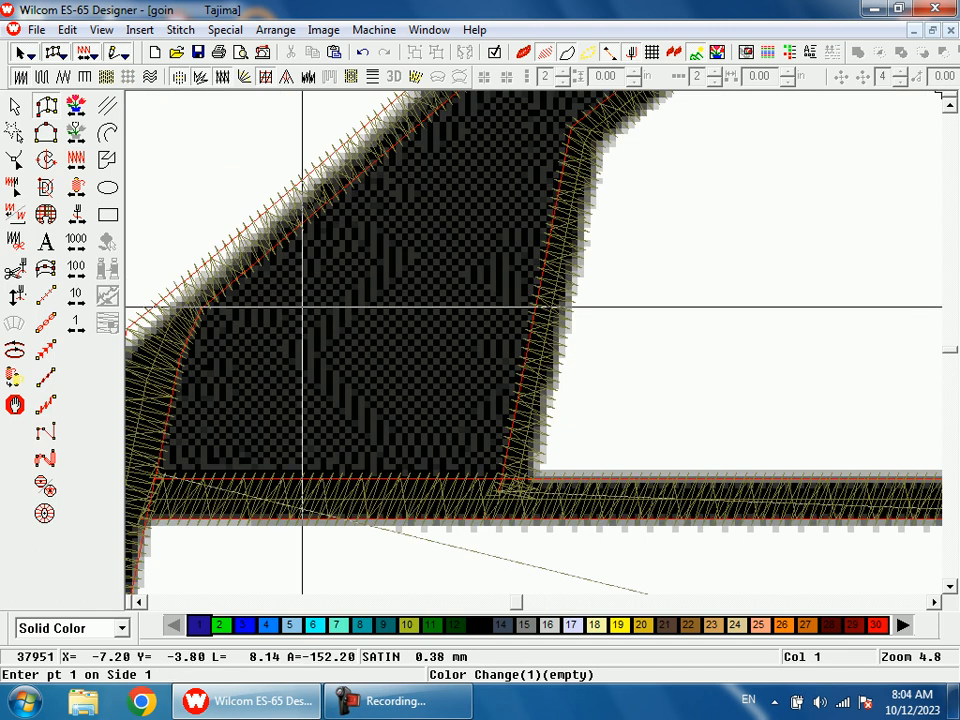
{"action": "key", "text": "shift+z"}
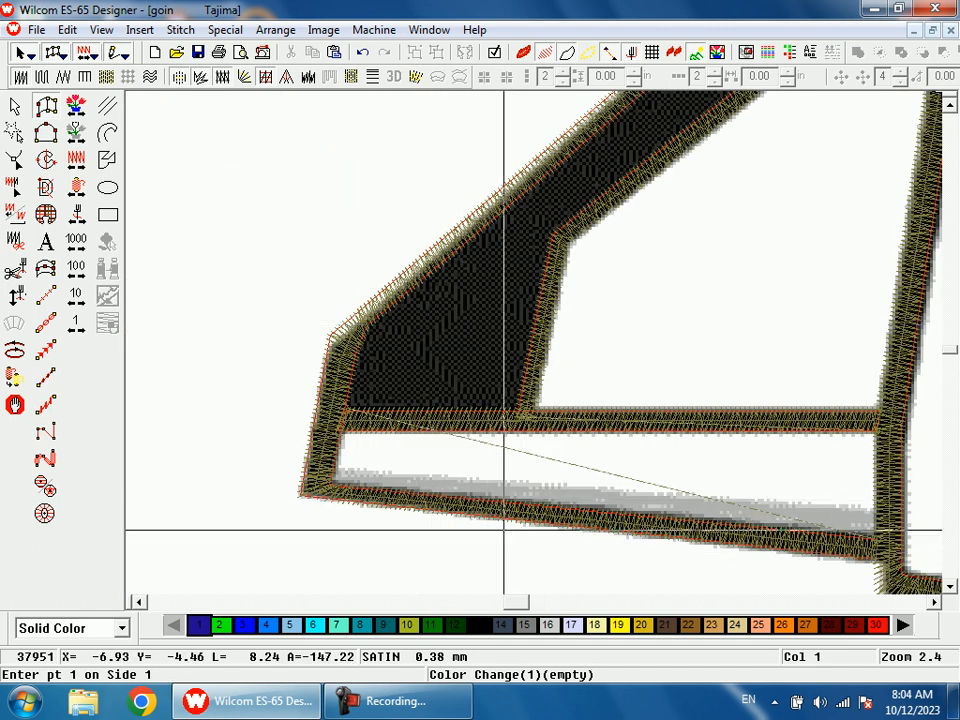
{"action": "key", "text": "shift+z"}
{"action": "key", "text": "shift+z"}
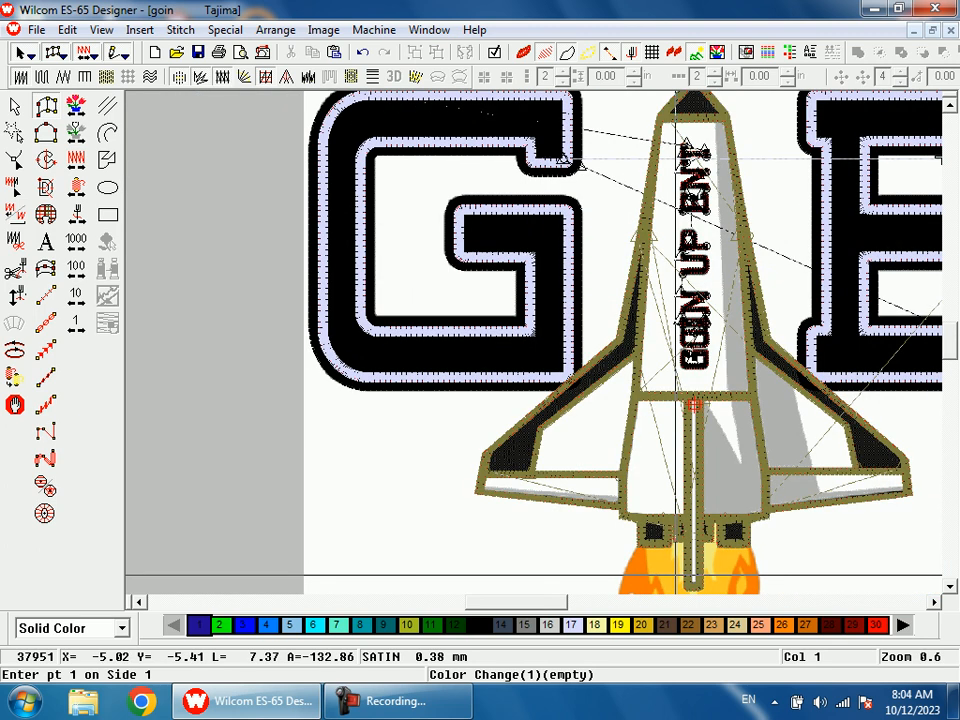
{"action": "scroll", "coordinate": [675, 173], "scroll_direction": "up", "scroll_amount": 1}
{"action": "key", "text": "b"}
{"action": "left_click_drag", "start_coordinate": [707, 230], "coordinate": [681, 184]}
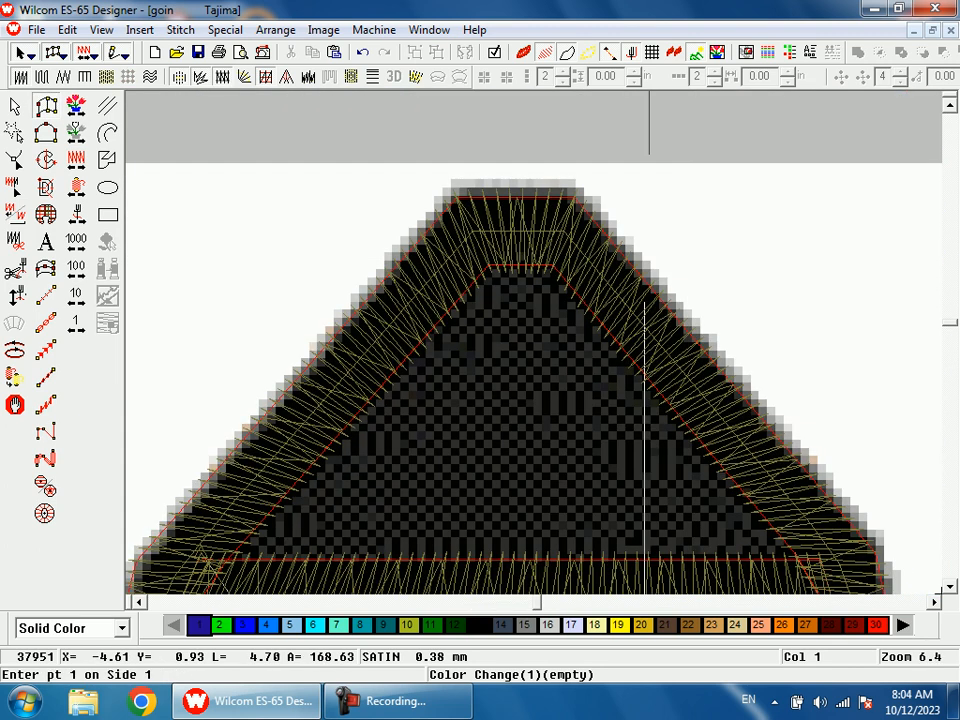
{"action": "left_click", "coordinate": [473, 230]}
{"action": "key", "text": "shift+z"}
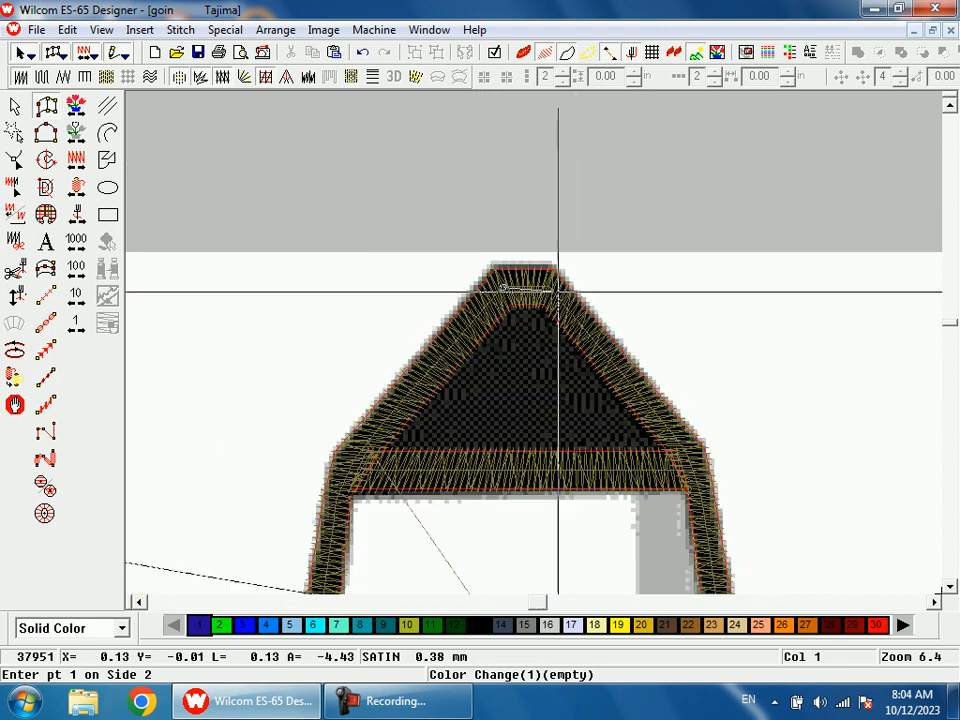
{"action": "key", "text": "Escape"}
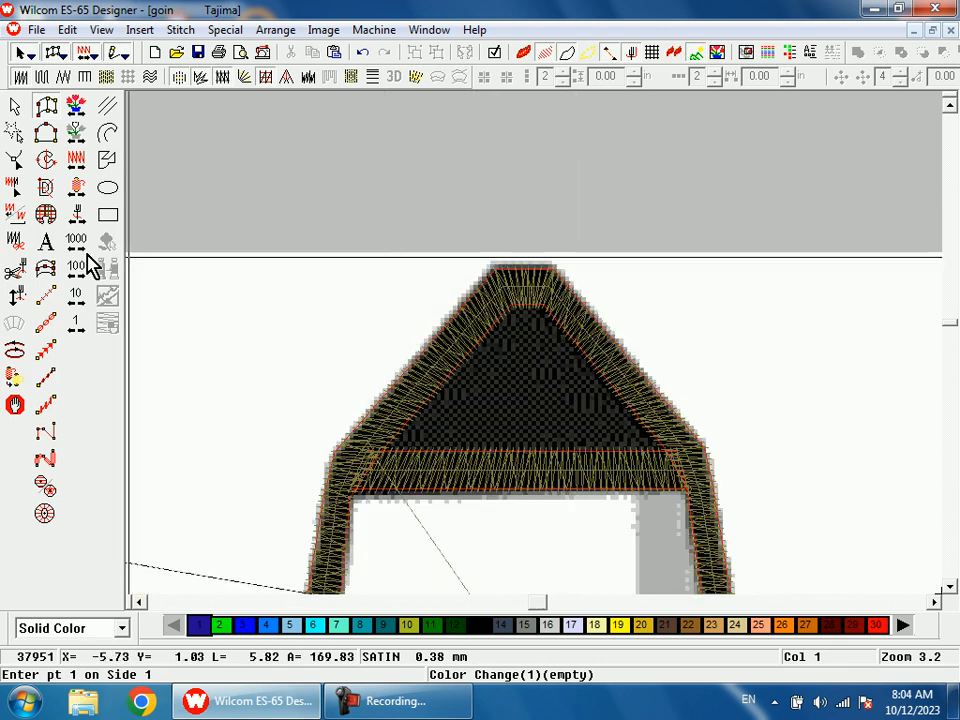
Digitize the black triangle in the shuttle's nose as a Complex Fill with its corners tucked under the surrounding satin outline
{"action": "left_click", "coordinate": [46, 160]}
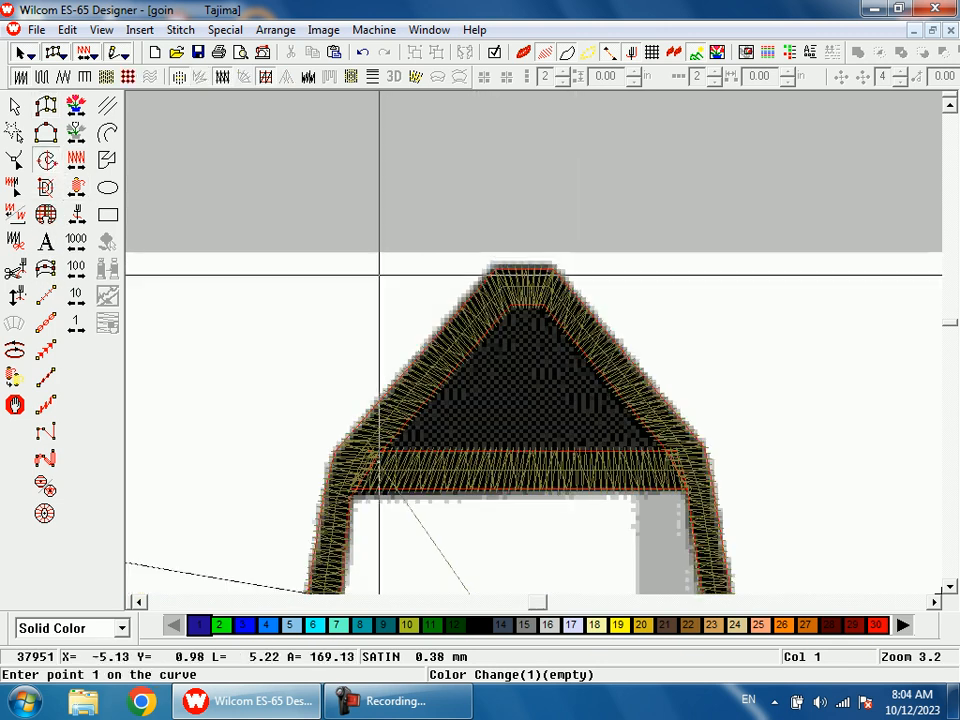
{"action": "left_click", "coordinate": [502, 285]}
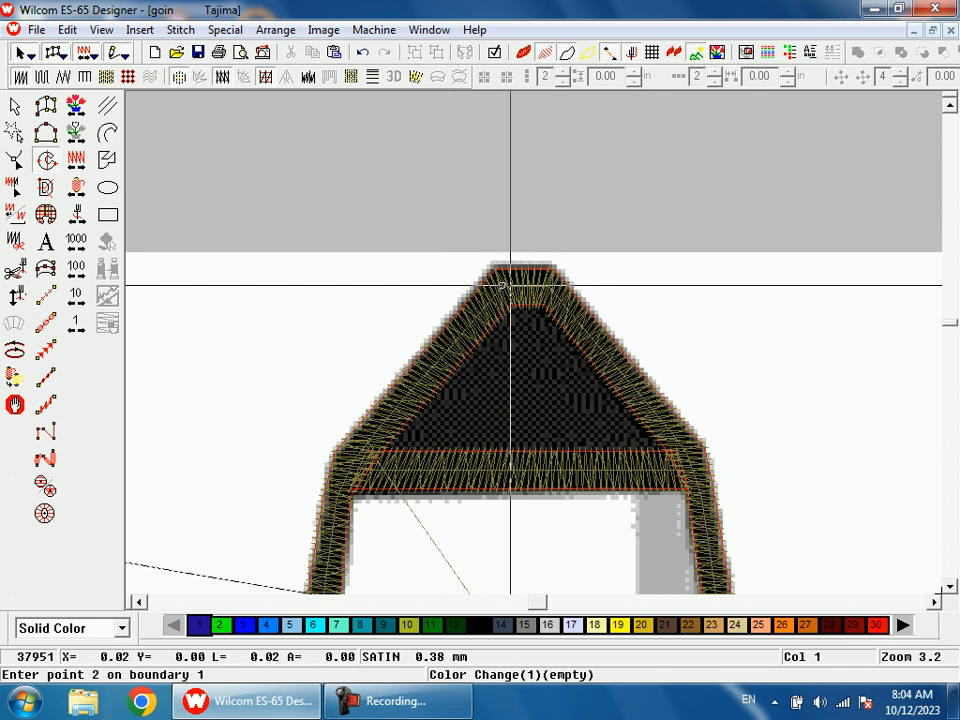
{"action": "left_click", "coordinate": [690, 463]}
{"action": "left_click", "coordinate": [350, 465]}
{"action": "key", "text": "Return"}
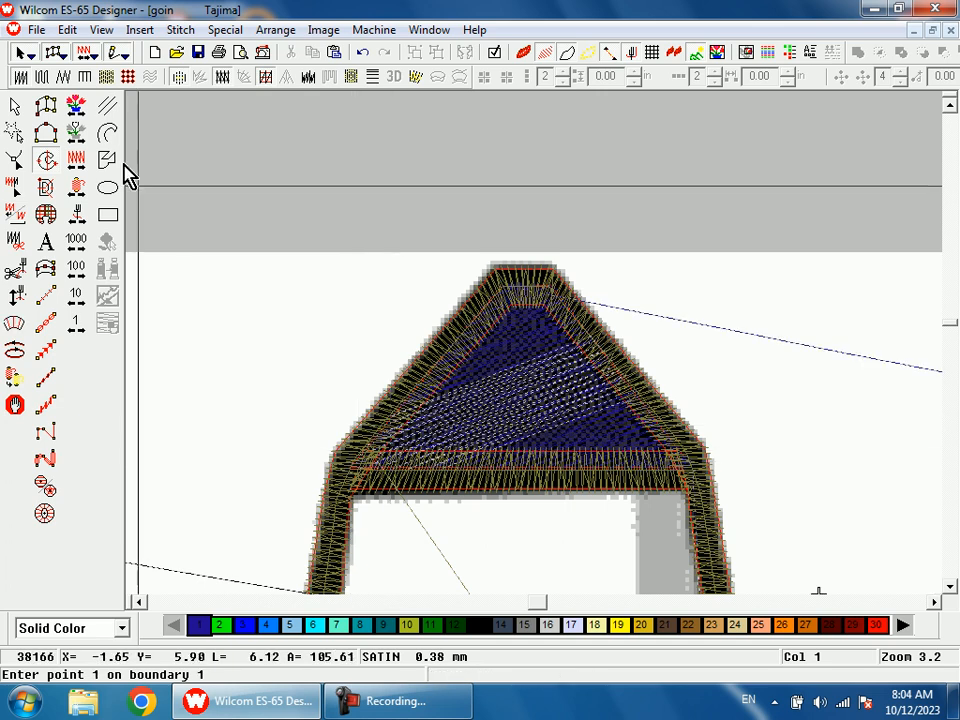
Assign color 14 to the nose fill and set its Complex Fill angle to 95°
{"action": "left_click", "coordinate": [33, 100]}
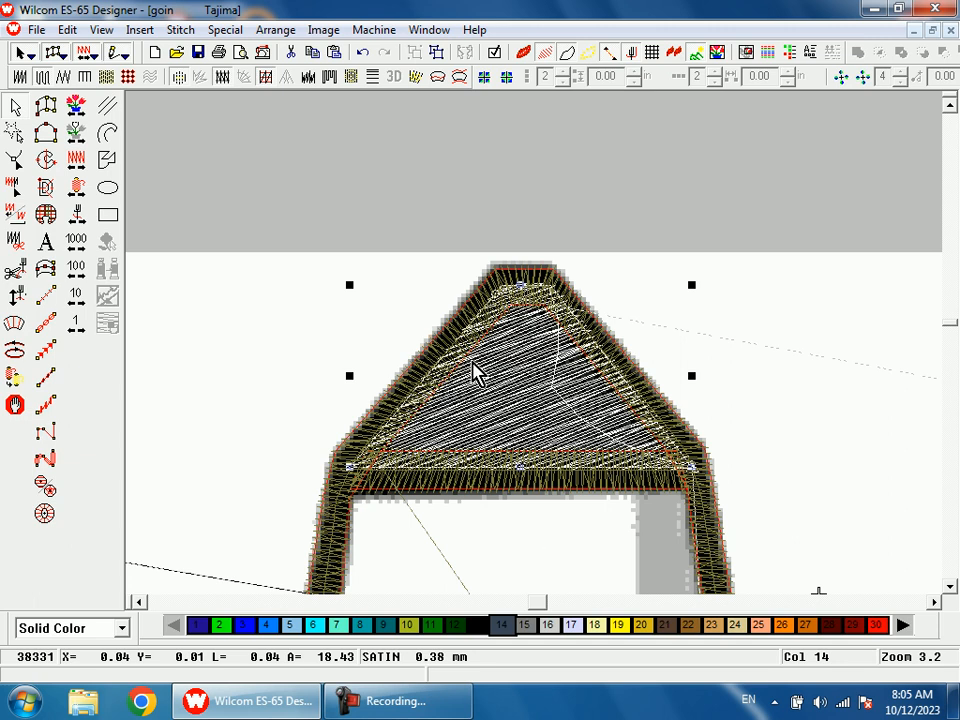
{"action": "double_click", "coordinate": [514, 392]}
{"action": "left_click", "coordinate": [446, 186]}
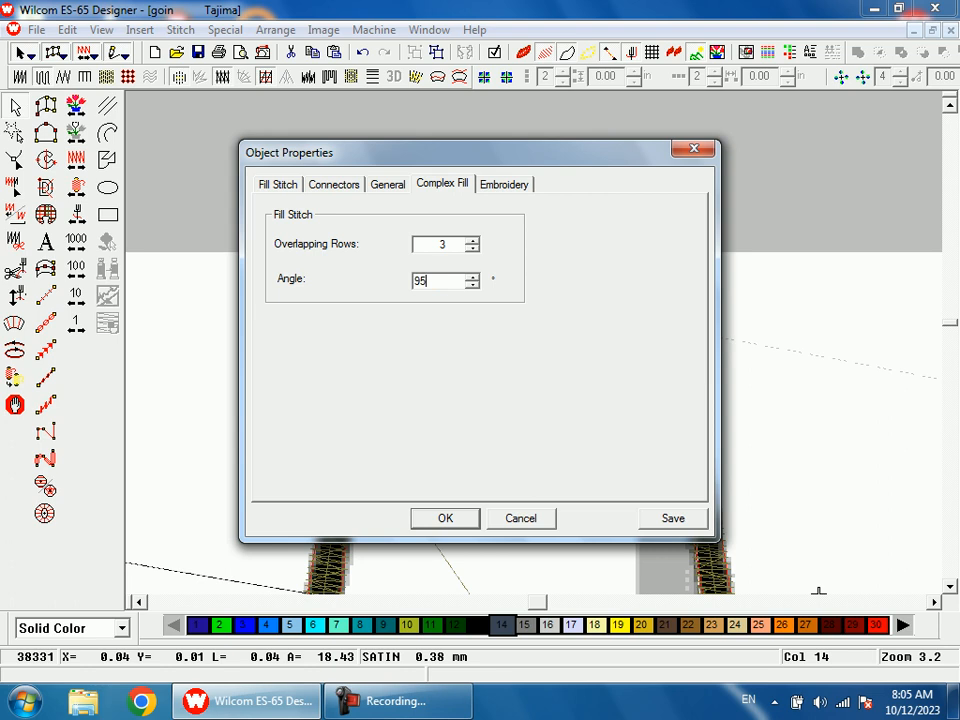
{"action": "left_click", "coordinate": [466, 515]}
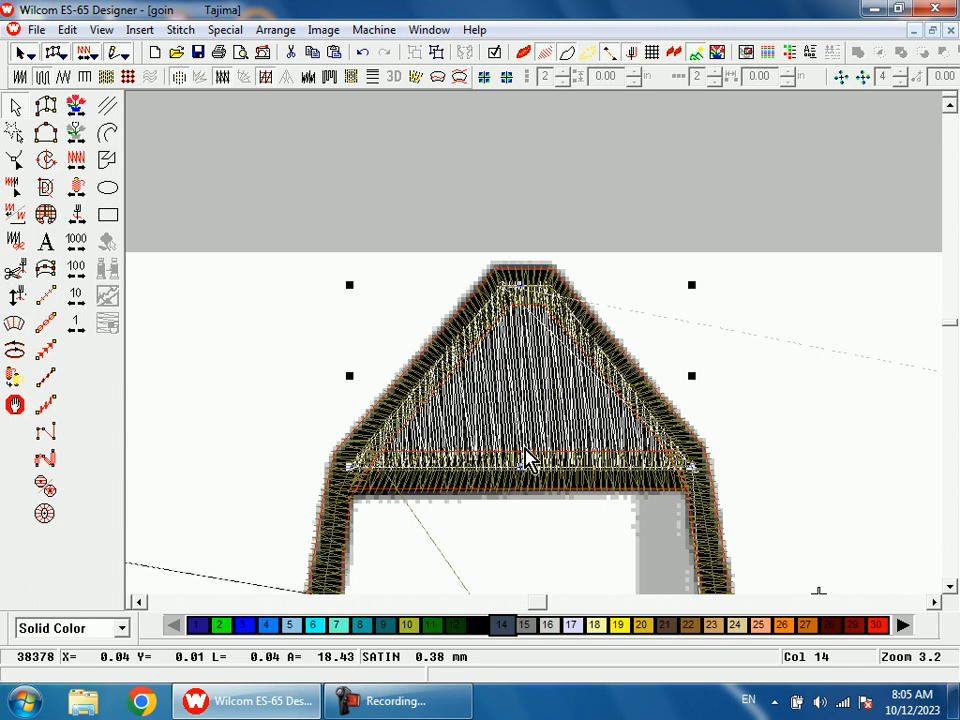
{"action": "key", "text": "shift+z"}
{"action": "key", "text": "shift+z"}
{"action": "key", "text": "Escape"}
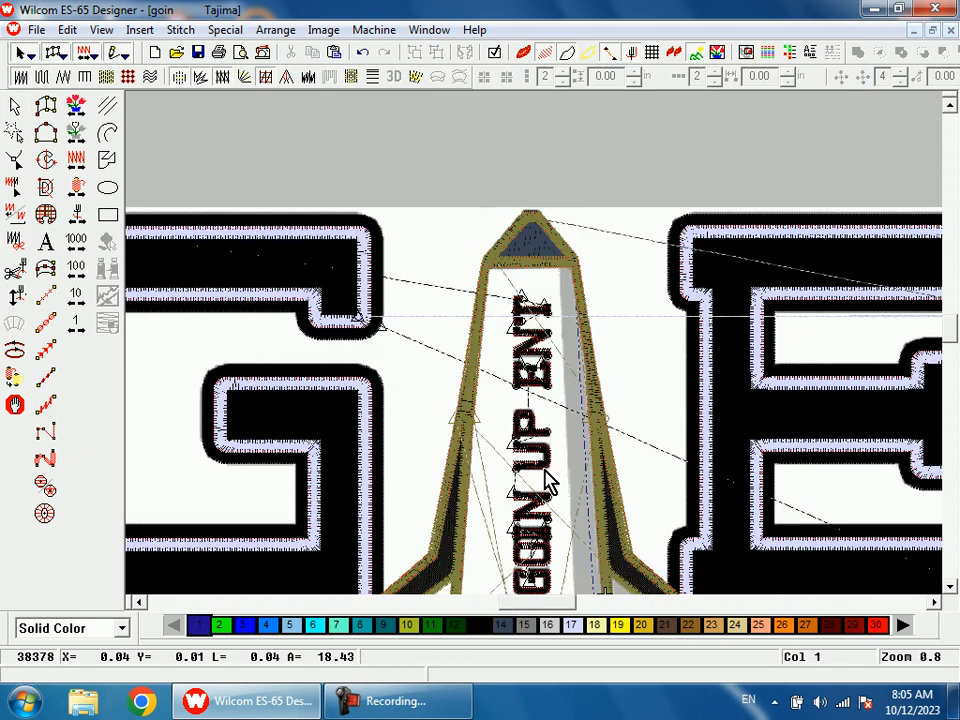
Start a Complex Fill for the right wing's black stripe, placing boundary points at its upper end beside the fuselage and at the outer bend
{"action": "left_click", "coordinate": [45, 165]}
{"action": "key", "text": "shift+z"}
{"action": "key", "text": "b"}
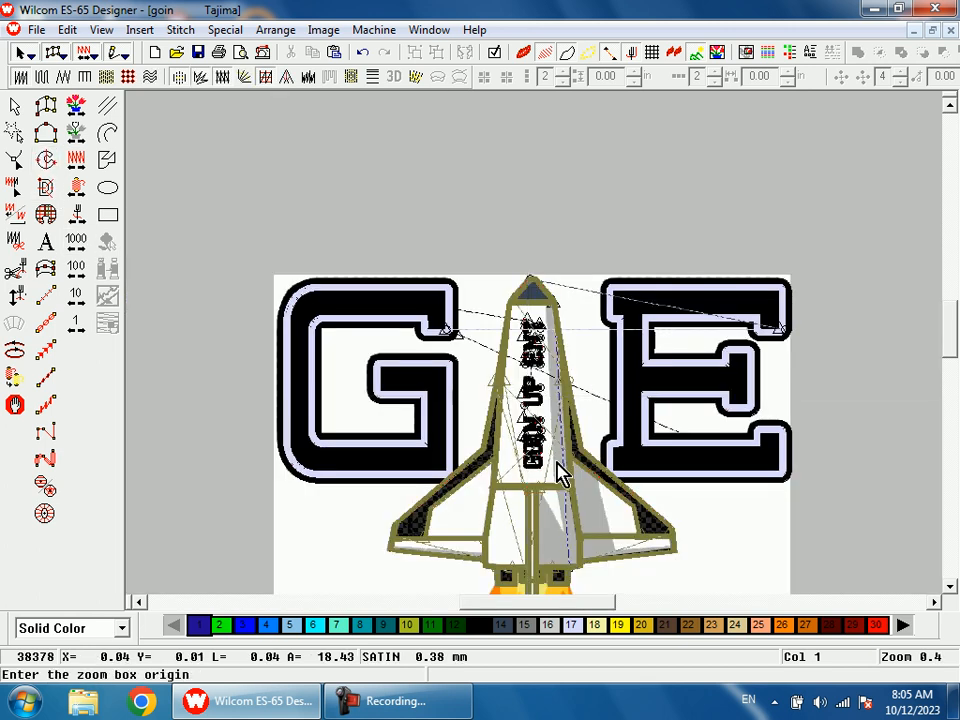
{"action": "left_click_drag", "start_coordinate": [589, 449], "coordinate": [594, 463]}
{"action": "key", "text": "d"}
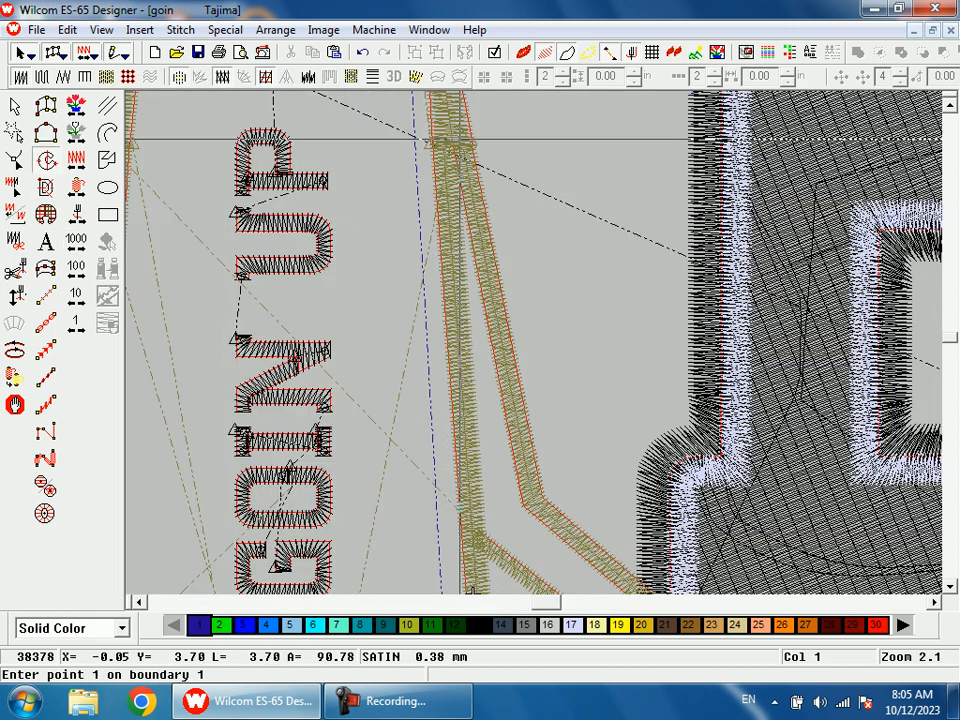
{"action": "left_click", "coordinate": [462, 138]}
{"action": "key", "text": "shift+z"}
{"action": "key", "text": "b"}
{"action": "left_click_drag", "start_coordinate": [515, 384], "coordinate": [563, 460]}
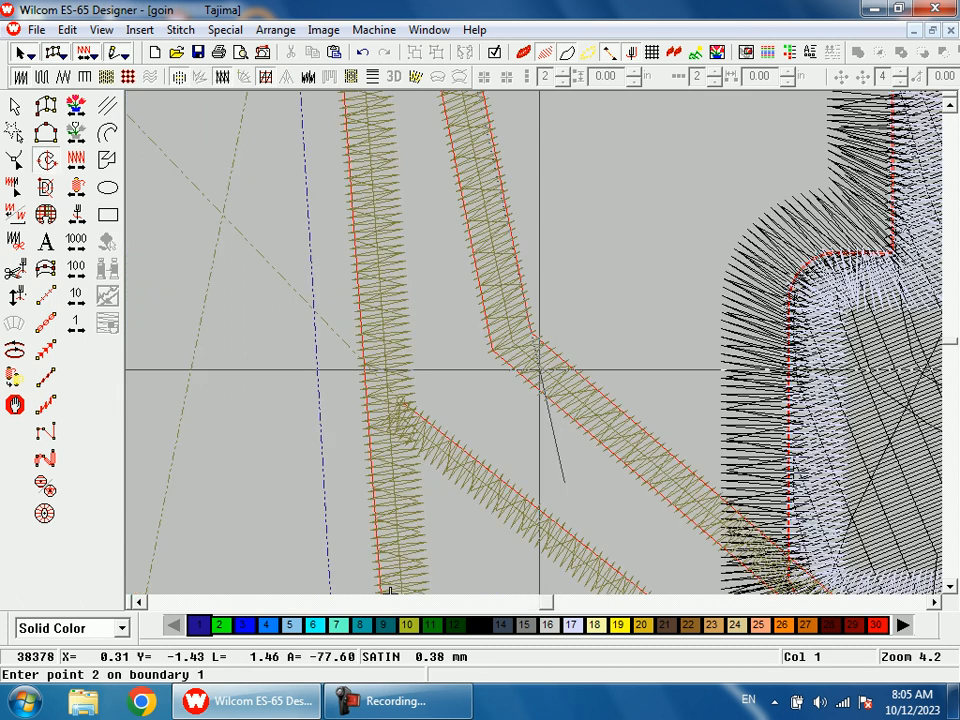
{"action": "left_click", "coordinate": [515, 345]}
Continue the fill boundary around the right wing tip and along the bottom bar to the black area's inner lower corner
{"action": "key", "text": "shift+z"}
{"action": "key", "text": "b"}
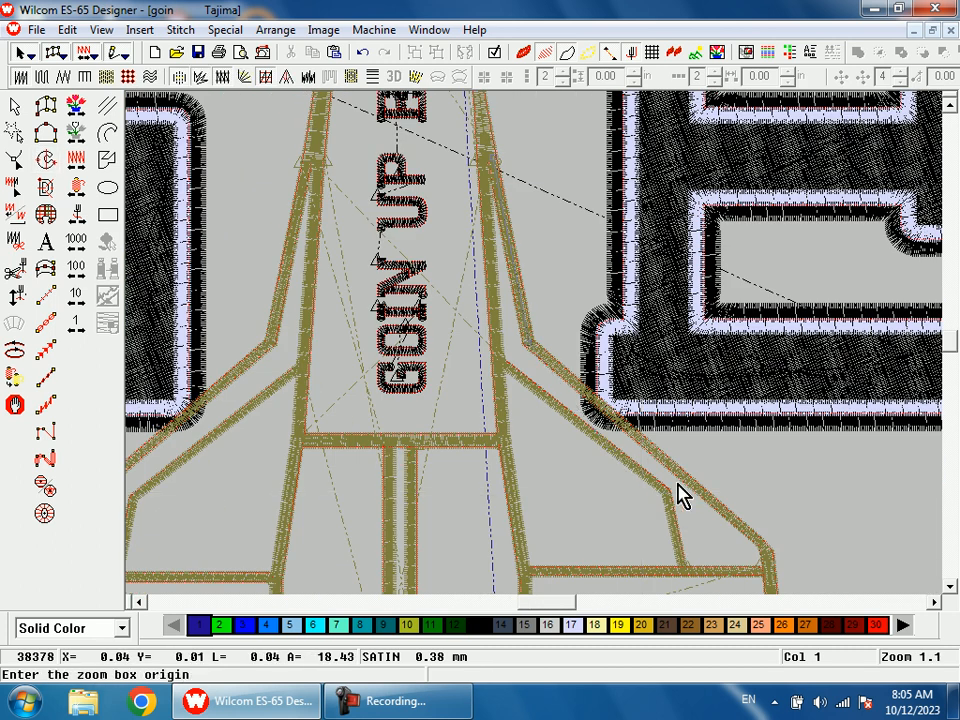
{"action": "left_click_drag", "start_coordinate": [681, 544], "coordinate": [737, 552]}
{"action": "left_click", "coordinate": [686, 395]}
{"action": "left_click", "coordinate": [715, 438]}
{"action": "key", "text": "shift+z"}
{"action": "key", "text": "shift+z"}
{"action": "key", "text": "b"}
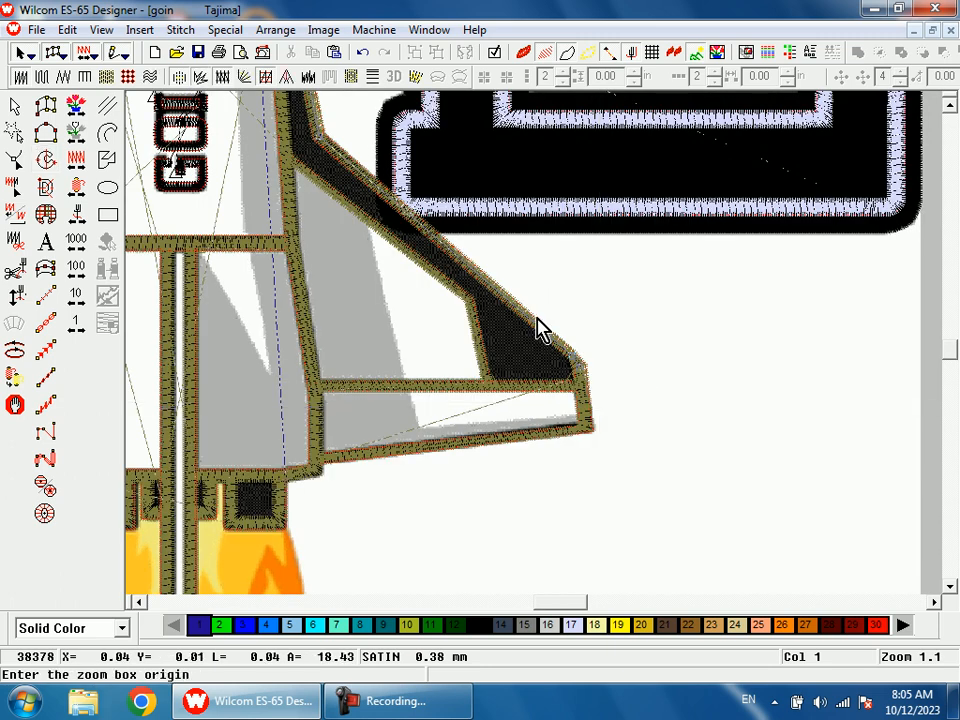
{"action": "left_click_drag", "start_coordinate": [538, 339], "coordinate": [598, 378]}
{"action": "left_click", "coordinate": [626, 348]}
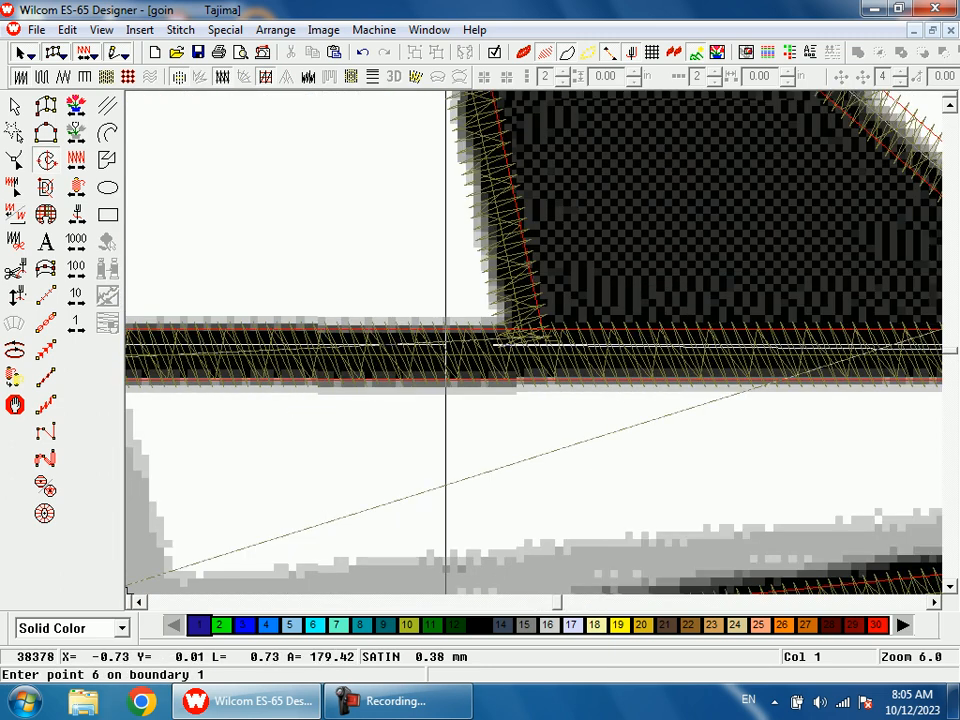
{"action": "left_click", "coordinate": [530, 342]}
Continue the right wing fill boundary up the inner side, placing points at the inner bend and where the stripe meets the fuselage
{"action": "key", "text": "shift+z"}
{"action": "key", "text": "shift+z"}
{"action": "key", "text": "shift+z"}
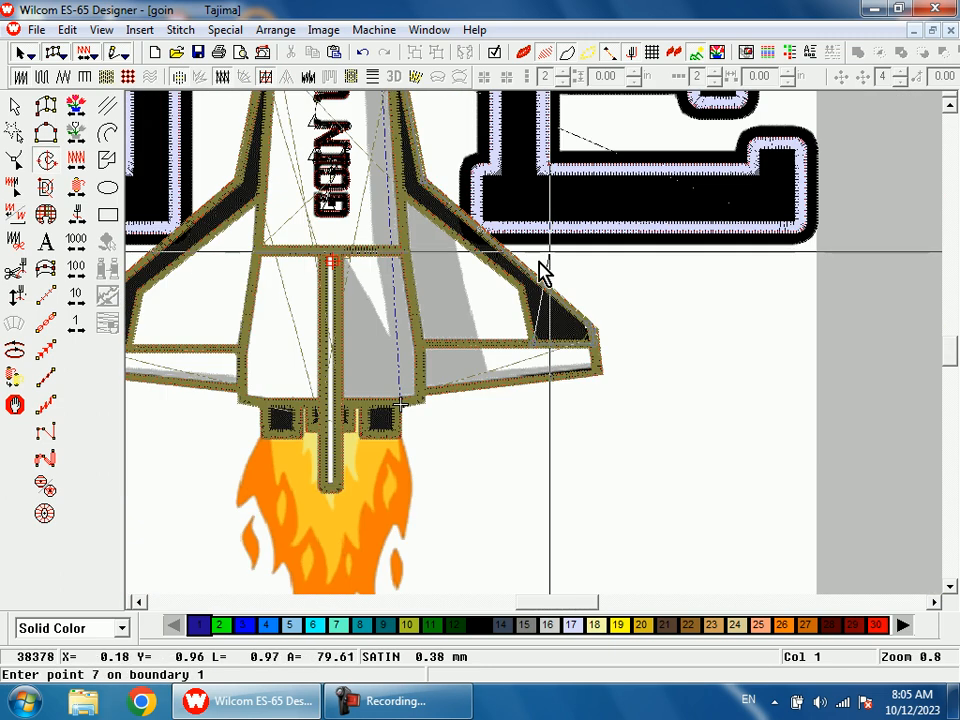
{"action": "key", "text": "b"}
{"action": "left_click_drag", "start_coordinate": [502, 238], "coordinate": [540, 322]}
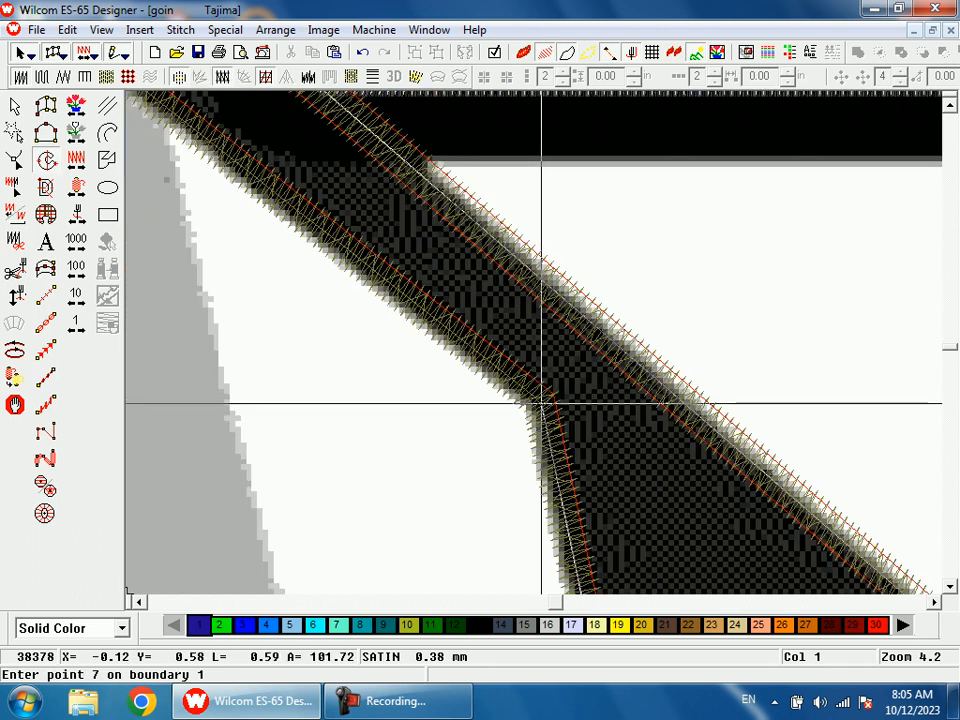
{"action": "left_click", "coordinate": [540, 402]}
{"action": "key", "text": "shift+z"}
{"action": "key", "text": "shift+z"}
{"action": "key", "text": "b"}
{"action": "left_click_drag", "start_coordinate": [375, 232], "coordinate": [410, 311]}
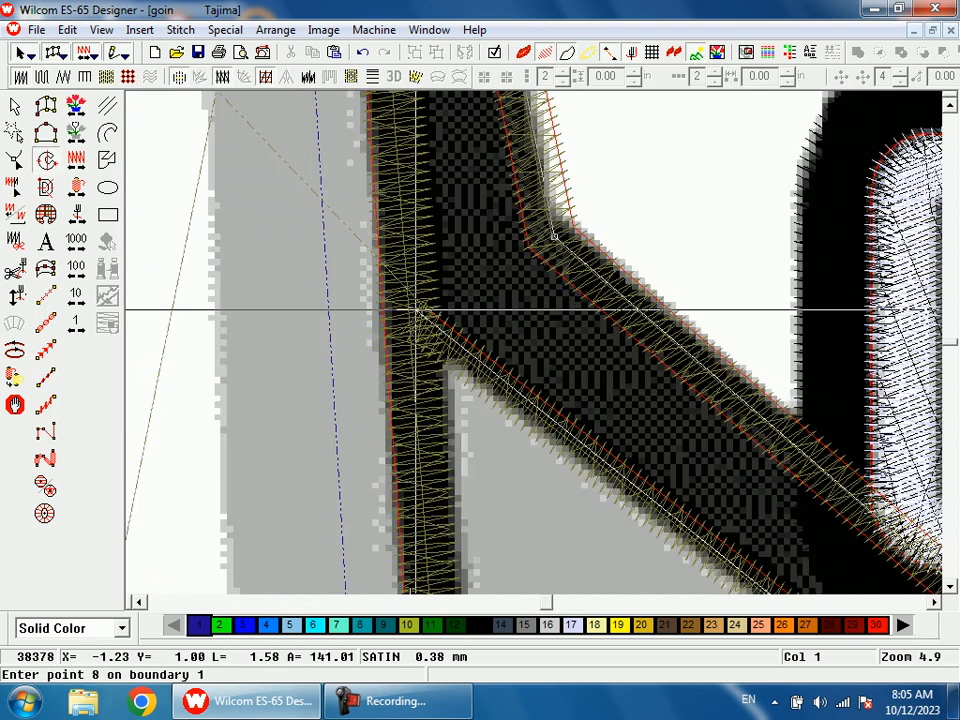
{"action": "left_click", "coordinate": [476, 313]}
Finish the right wing boundary at the stripe's narrow upper end and generate the Complex Fill with default entry and exit points
{"action": "key", "text": "shift+z"}
{"action": "key", "text": "shift+z"}
{"action": "key", "text": "shift+z"}
{"action": "key", "text": "b"}
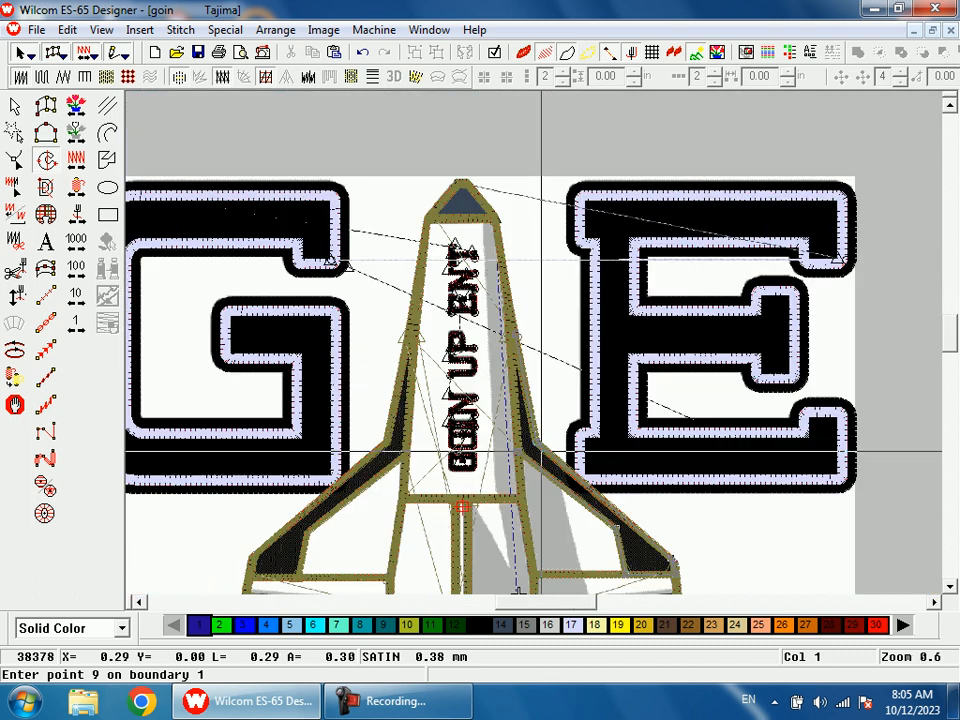
{"action": "left_click_drag", "start_coordinate": [470, 285], "coordinate": [536, 325]}
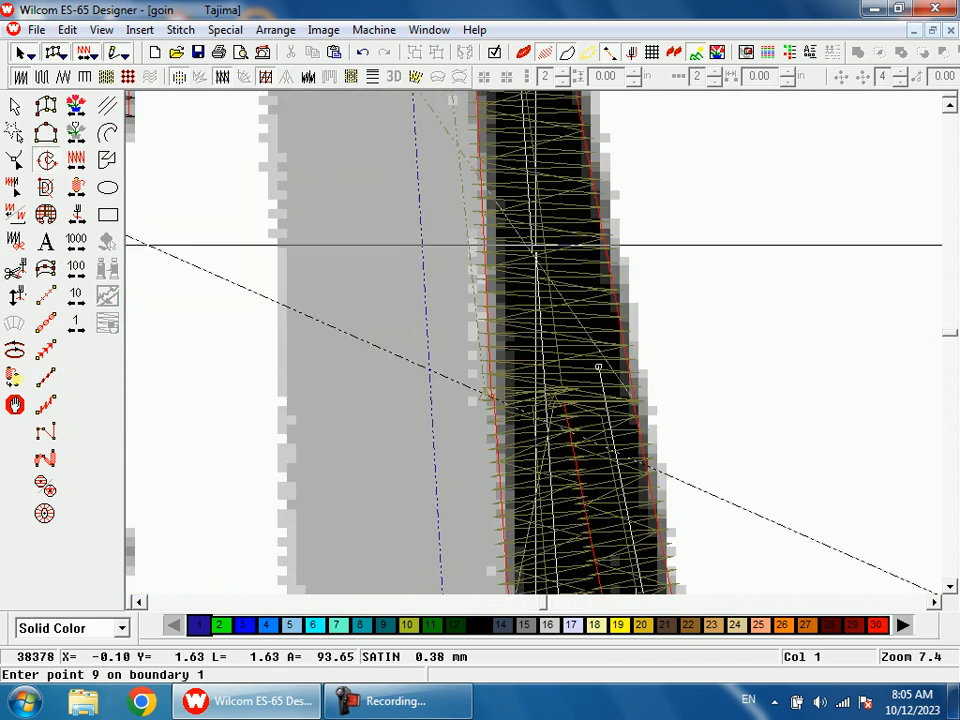
{"action": "left_click", "coordinate": [537, 368]}
{"action": "key", "text": "Return"}
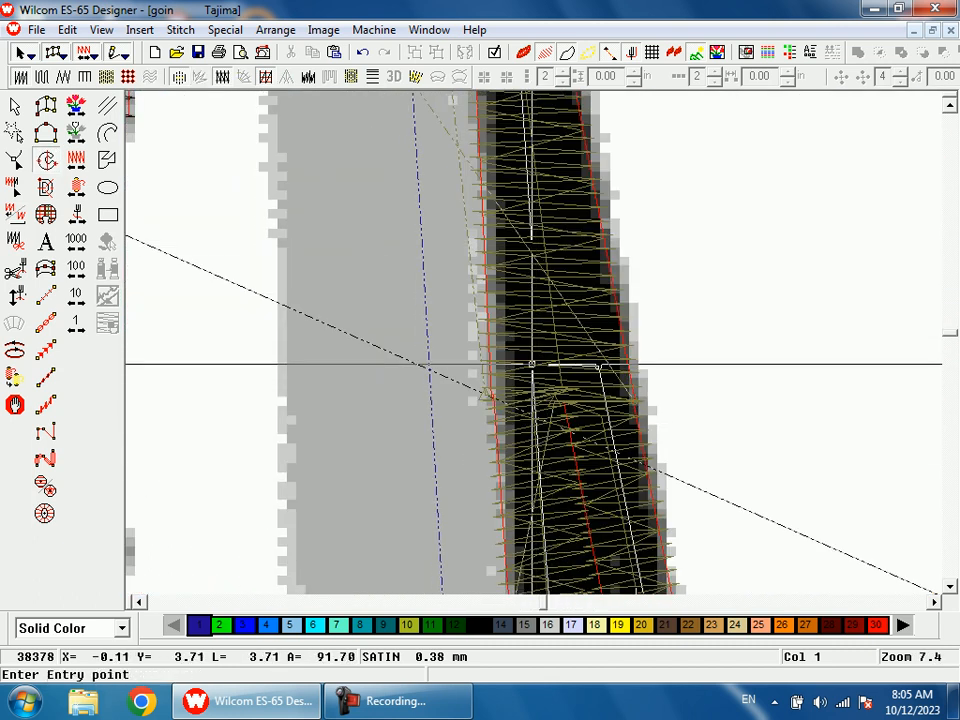
{"action": "key", "text": "Return"}
{"action": "key", "text": "Return"}
{"action": "key", "text": "shift+z"}
{"action": "key", "text": "shift+z"}
{"action": "key", "text": "shift+z"}
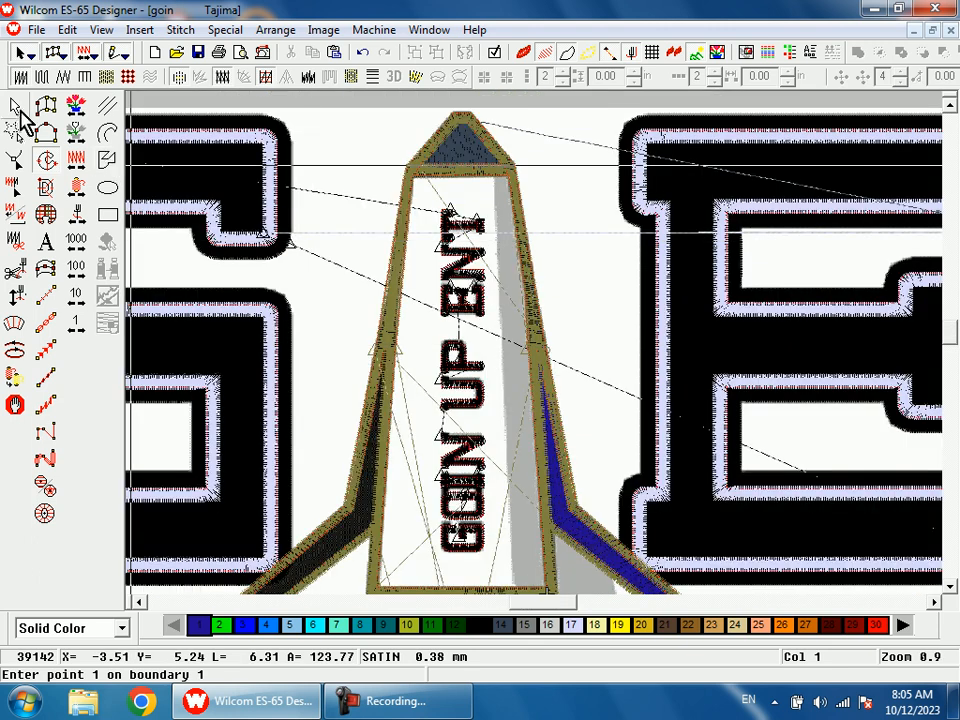
Assign color 14 to the right wing fill and set its Complex Fill overlapping rows to 3
{"action": "left_click", "coordinate": [17, 109]}
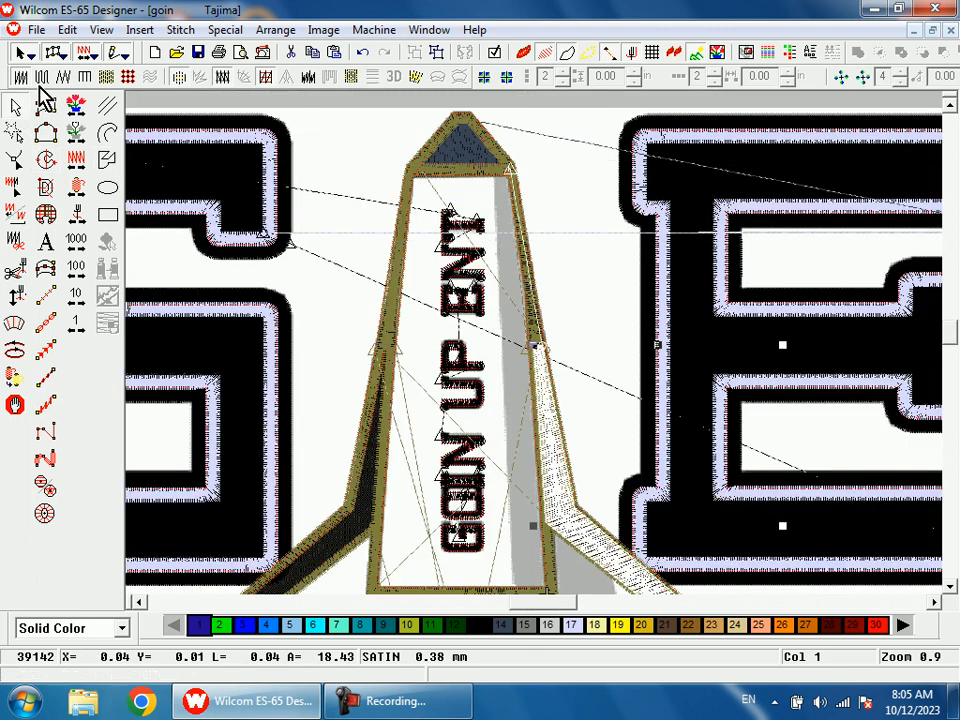
{"action": "left_click", "coordinate": [504, 628]}
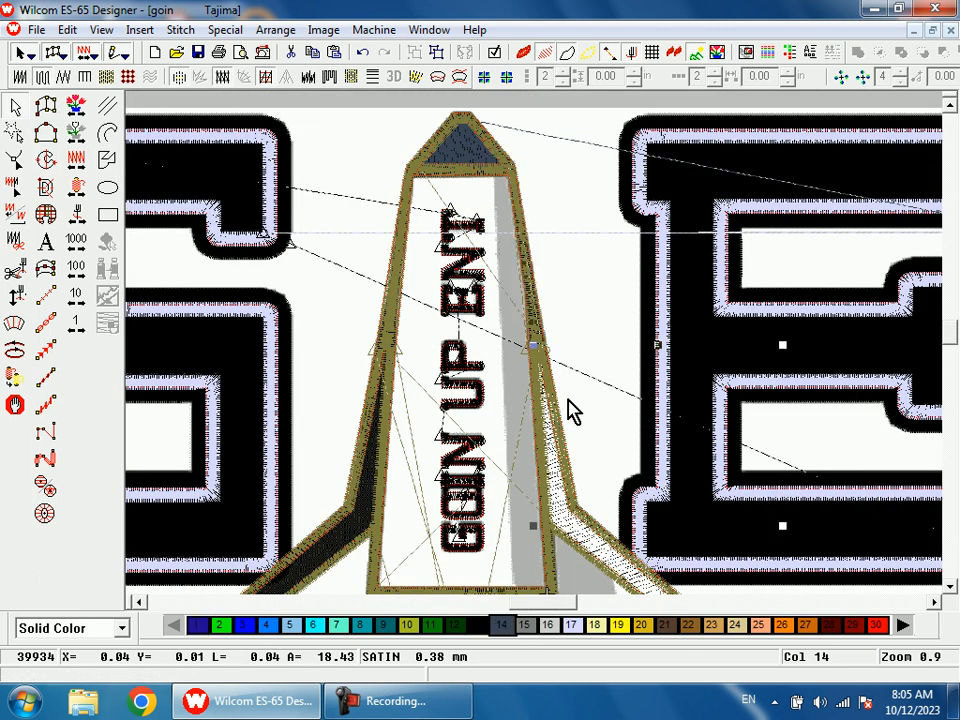
{"action": "scroll", "coordinate": [575, 355], "scroll_direction": "down", "scroll_amount": 3}
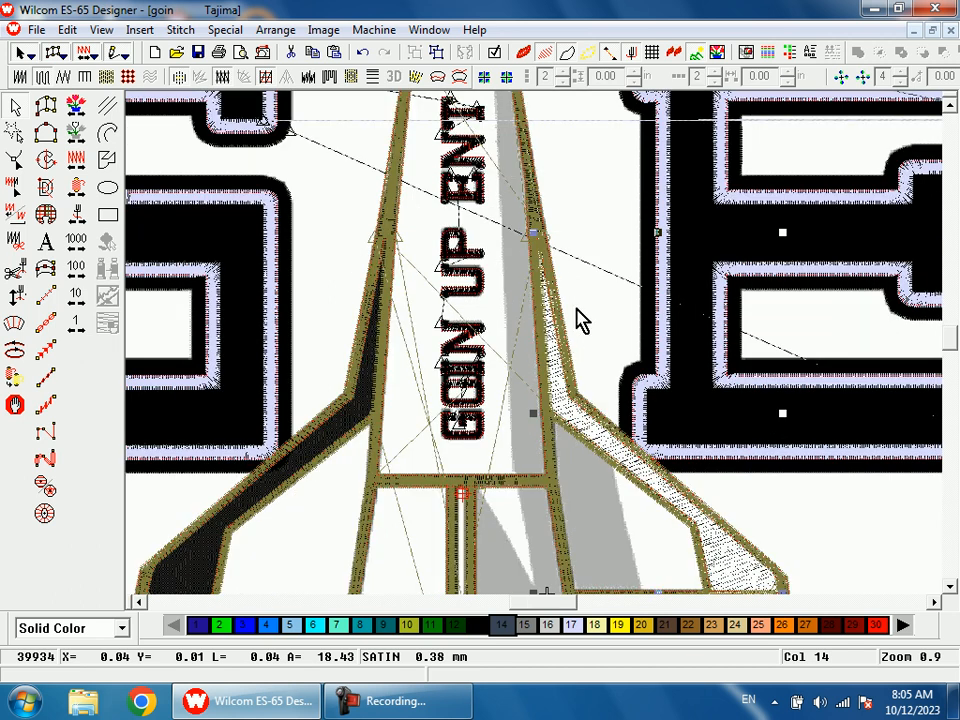
{"action": "double_click", "coordinate": [578, 318]}
{"action": "type", "text": "3"}
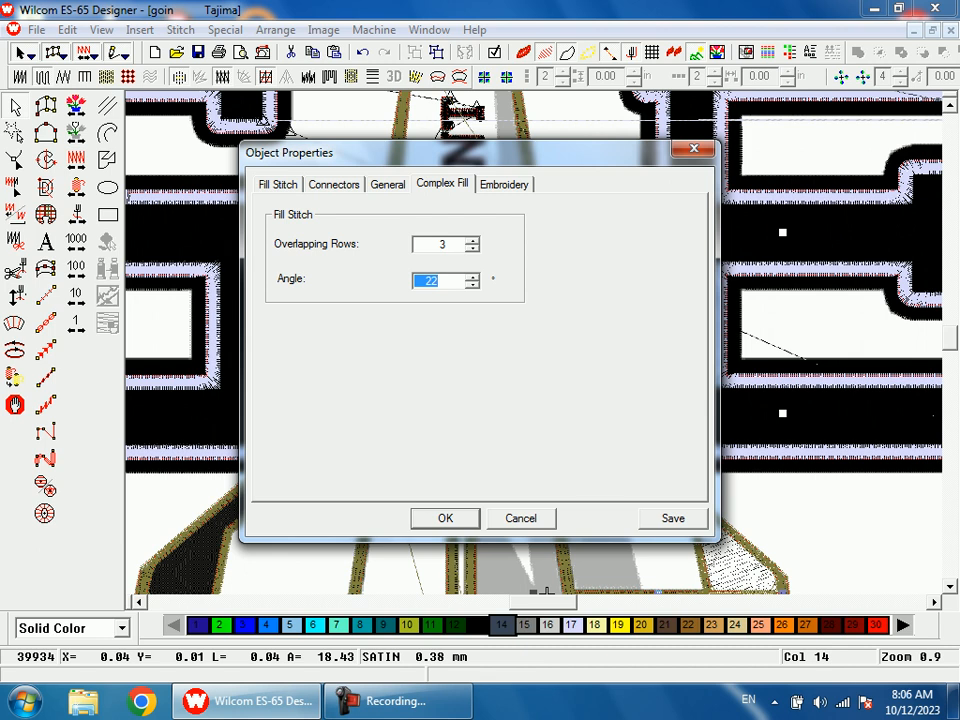
{"action": "left_click", "coordinate": [432, 522]}
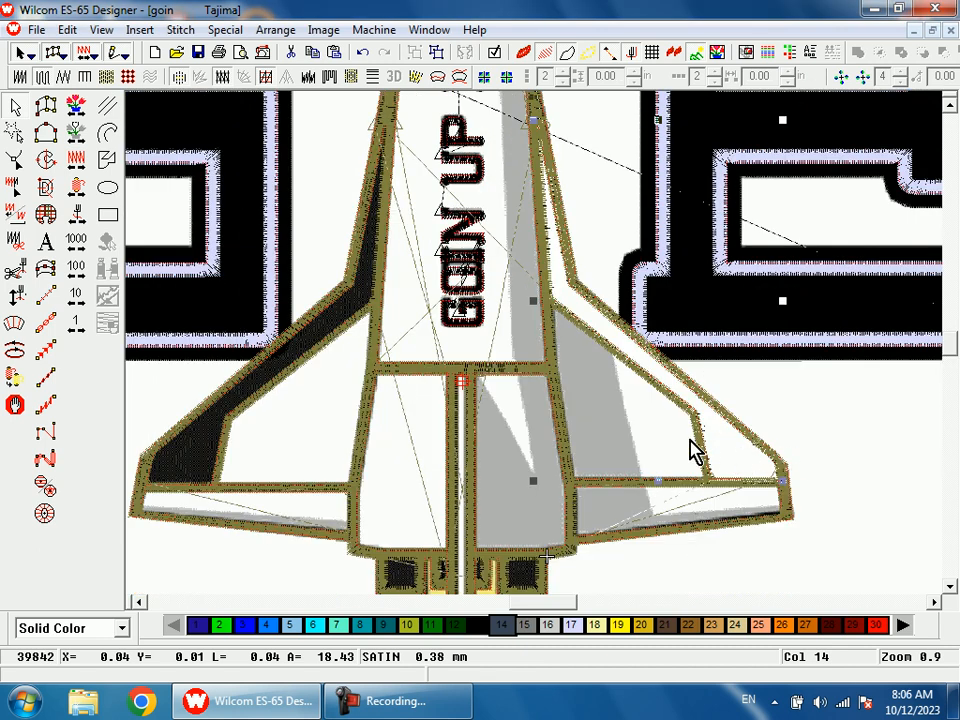
{"action": "key", "text": "Escape"}
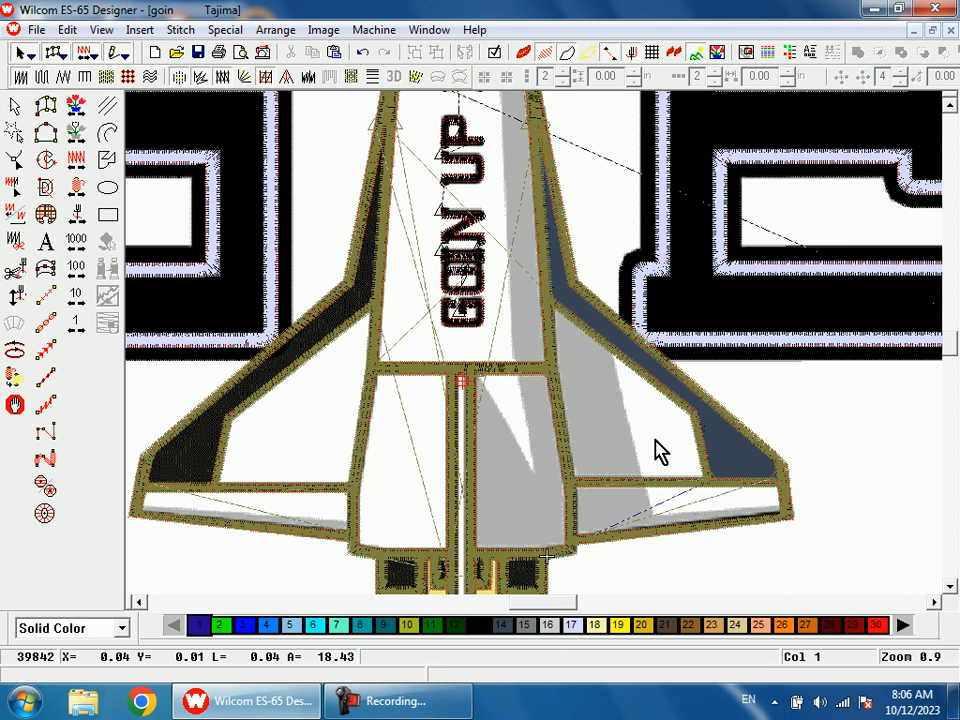
Start a Complex Fill for the left wing's black stripe, placing points at its upper end and at its lower junction with the fuselage
{"action": "key", "text": "0"}
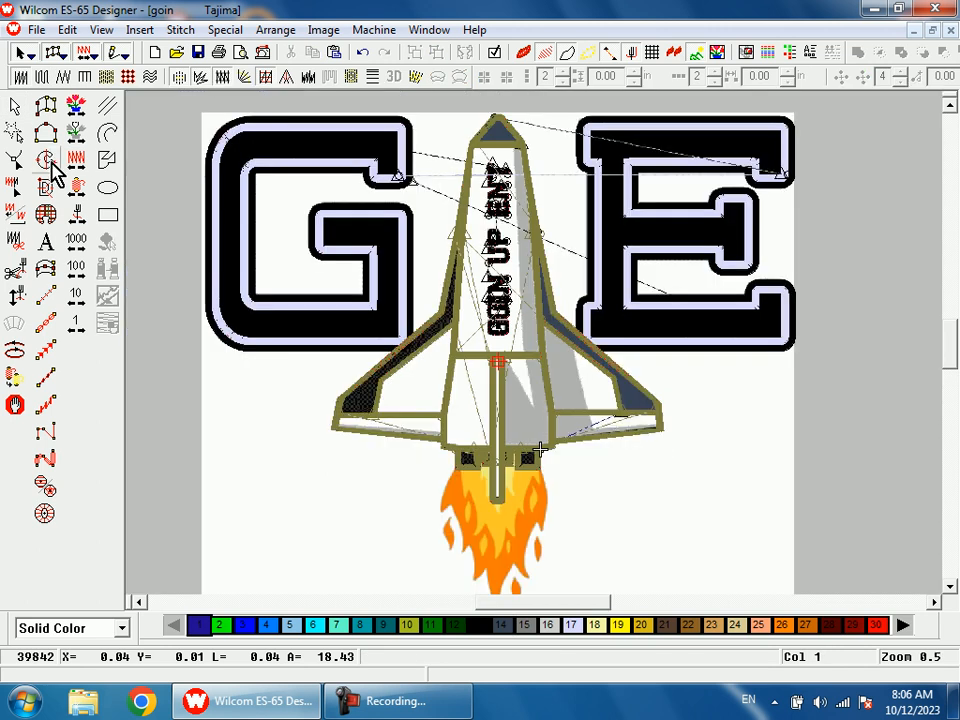
{"action": "left_click", "coordinate": [45, 160]}
{"action": "key", "text": "b"}
{"action": "left_click", "coordinate": [450, 240]}
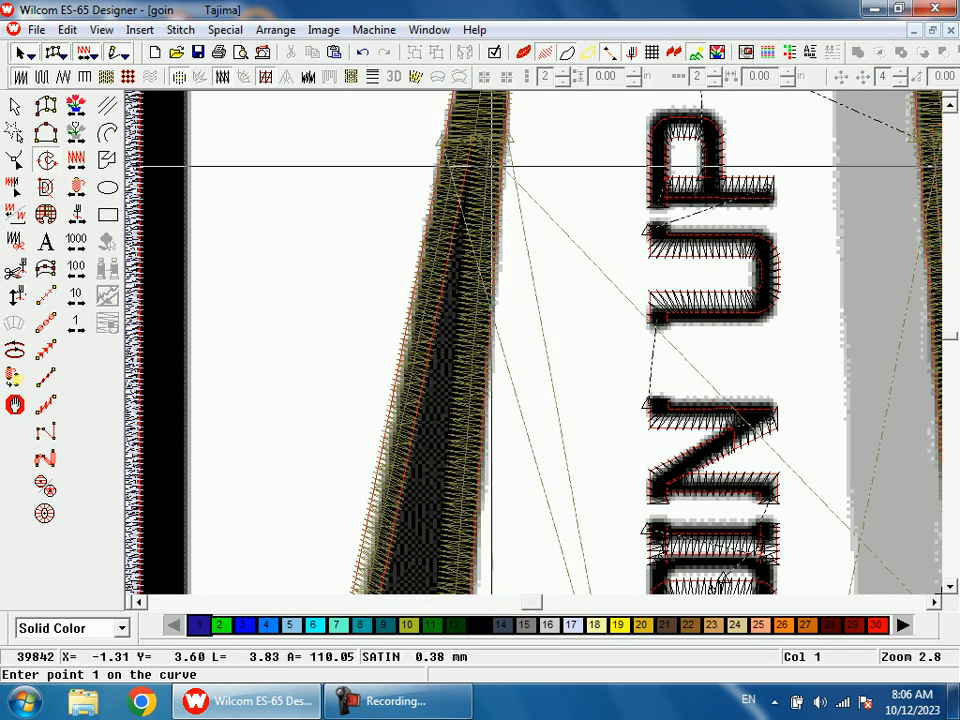
{"action": "scroll", "coordinate": [490, 165], "scroll_direction": "up", "scroll_amount": 2}
{"action": "left_click", "coordinate": [490, 230]}
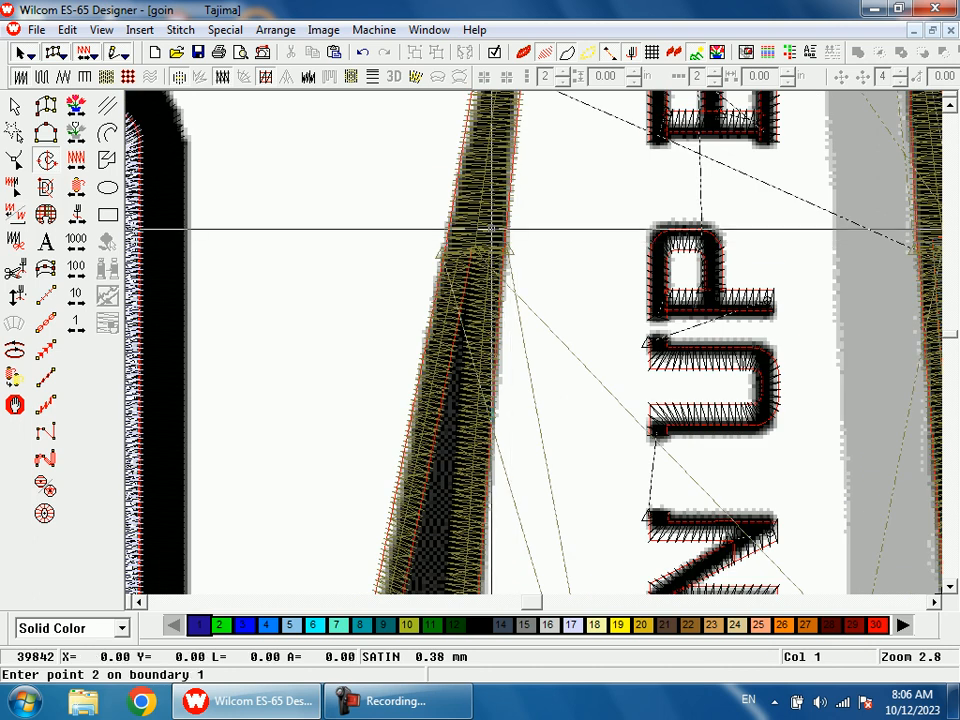
{"action": "key", "text": "shift+z"}
{"action": "key", "text": "shift+z"}
{"action": "key", "text": "z"}
{"action": "key", "text": "b"}
{"action": "key", "text": "shift+z"}
{"action": "key", "text": "shift+z"}
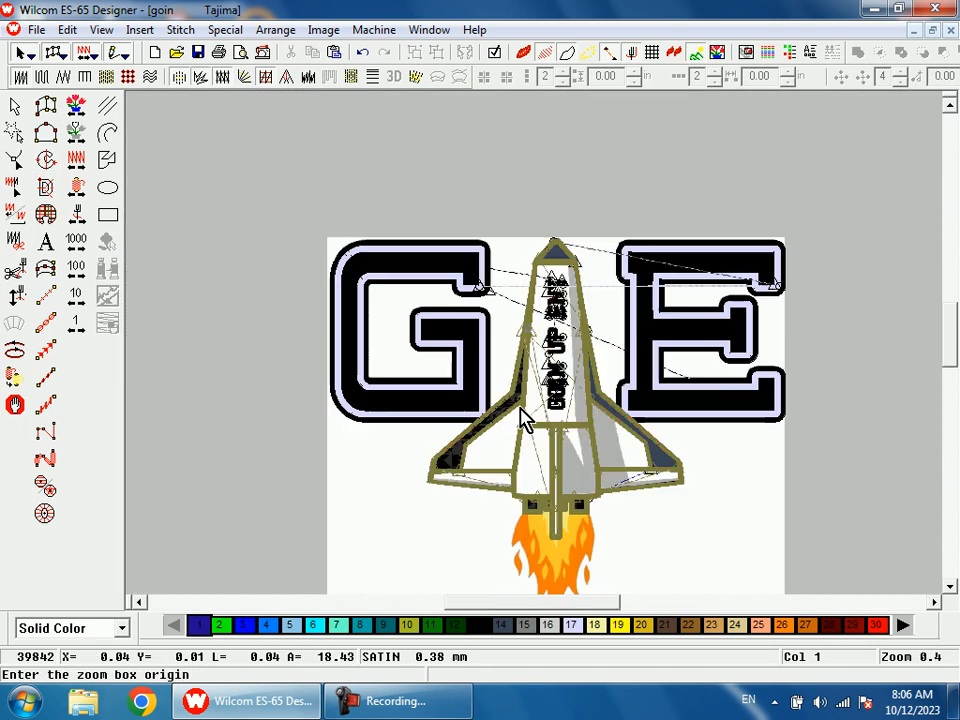
{"action": "left_click_drag", "start_coordinate": [507, 369], "coordinate": [531, 442]}
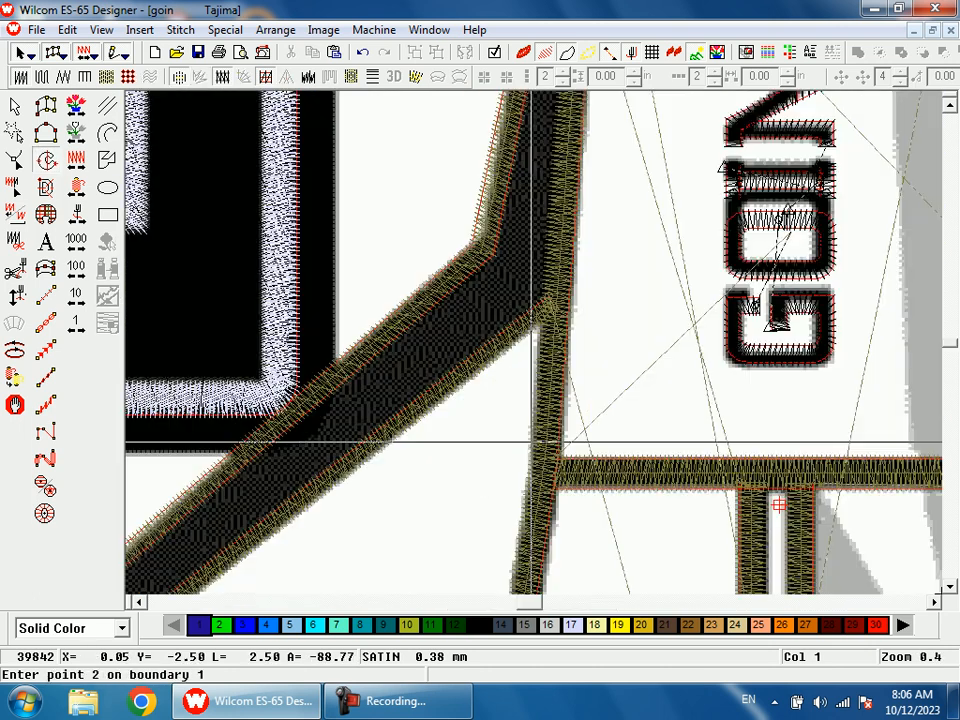
{"action": "left_click", "coordinate": [553, 300]}
Continue the left wing fill boundary through the stripe's inner bend to the black area's inner lower corner on the bottom bar
{"action": "key", "text": "shift+z"}
{"action": "key", "text": "shift+z"}
{"action": "key", "text": "b"}
{"action": "left_click_drag", "start_coordinate": [430, 387], "coordinate": [464, 443]}
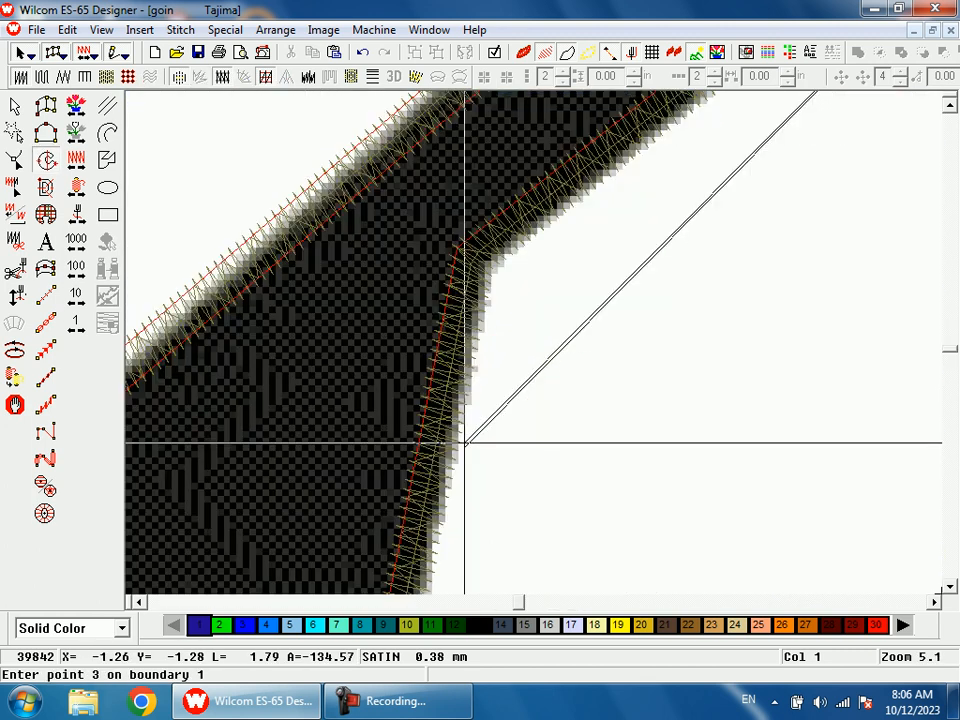
{"action": "left_click", "coordinate": [471, 258]}
{"action": "key", "text": "shift+z"}
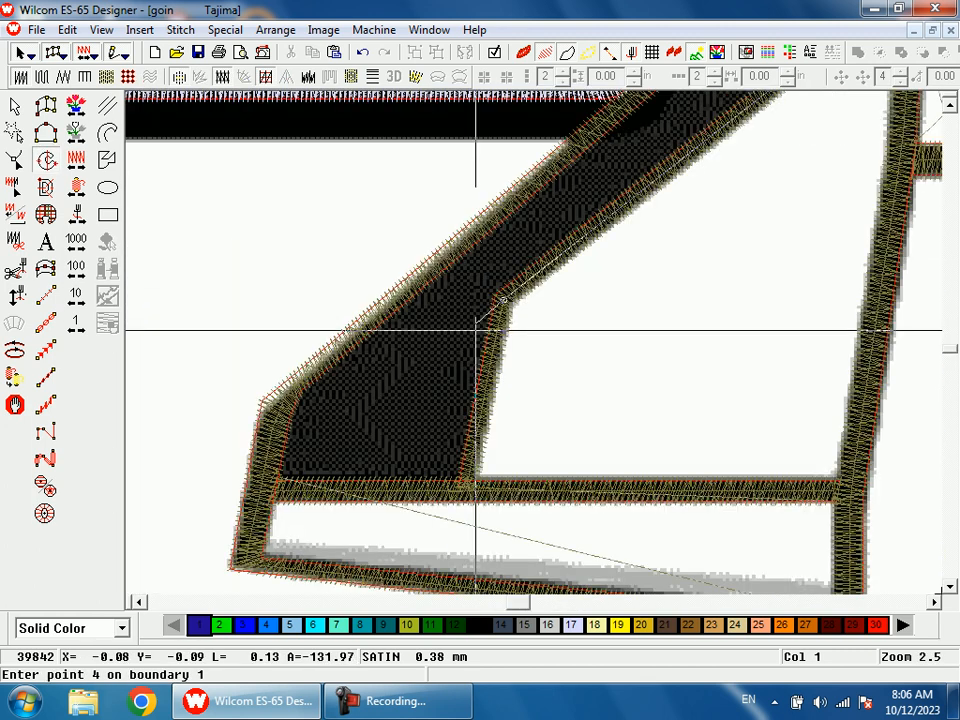
{"action": "key", "text": "shift+z"}
{"action": "key", "text": "b"}
{"action": "left_click_drag", "start_coordinate": [455, 385], "coordinate": [505, 430]}
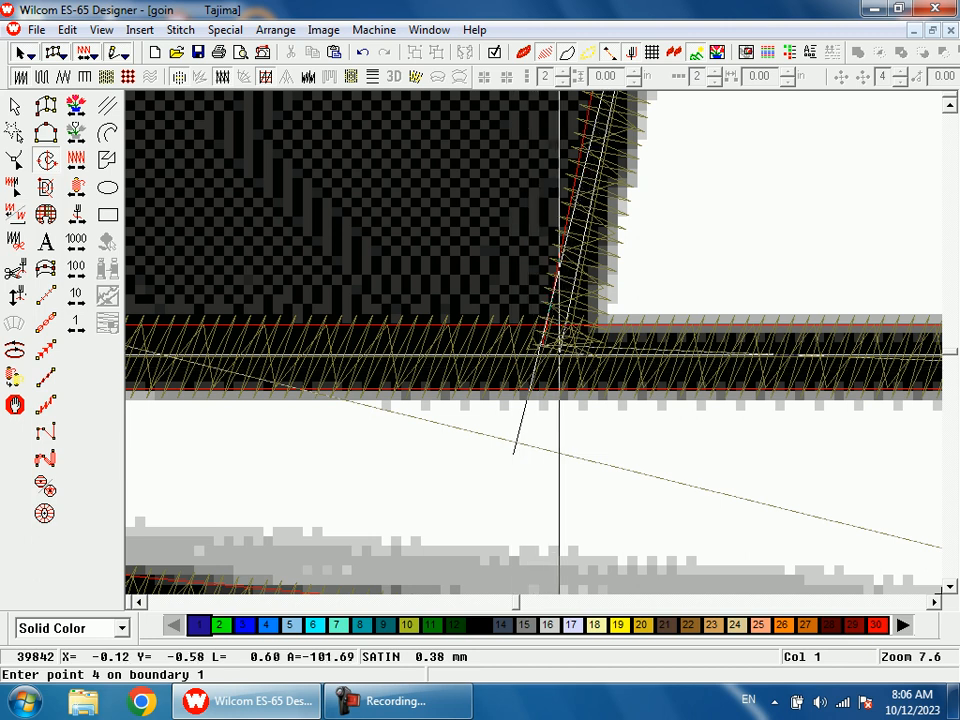
{"action": "left_click", "coordinate": [563, 352]}
Carry the boundary along the bottom bar, around the left wing tip and up to the outer bend near the fuselage
{"action": "key", "text": "shift+z"}
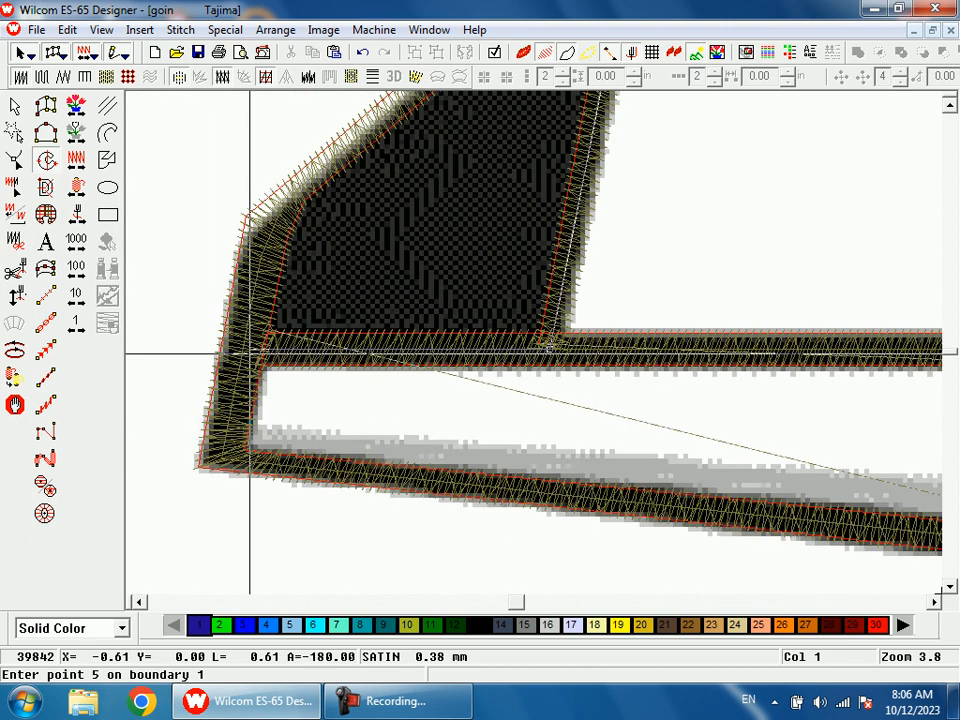
{"action": "left_click", "coordinate": [245, 349]}
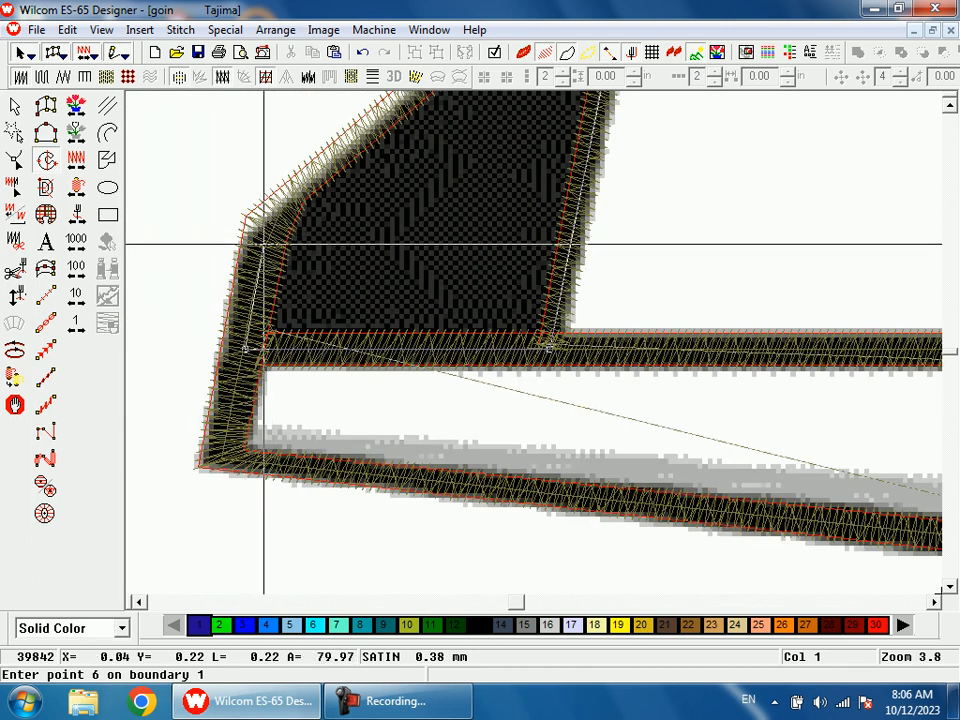
{"action": "left_click", "coordinate": [264, 243]}
{"action": "left_click", "coordinate": [289, 195]}
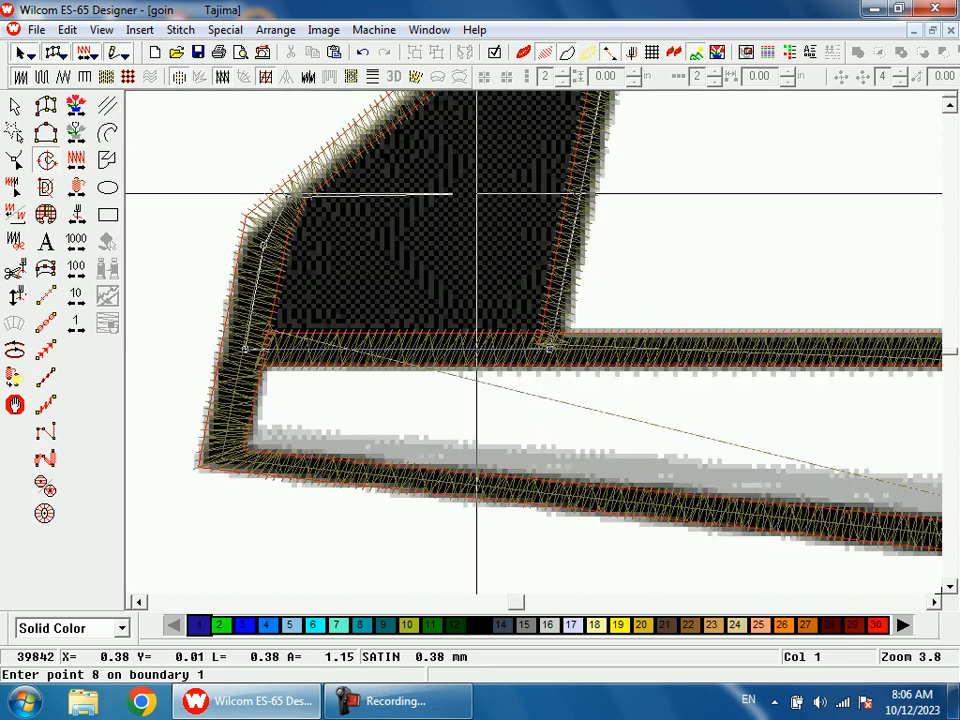
{"action": "key", "text": "shift+z"}
{"action": "key", "text": "shift+z"}
{"action": "key", "text": "shift+z"}
{"action": "key", "text": "b"}
{"action": "left_click_drag", "start_coordinate": [574, 227], "coordinate": [634, 272]}
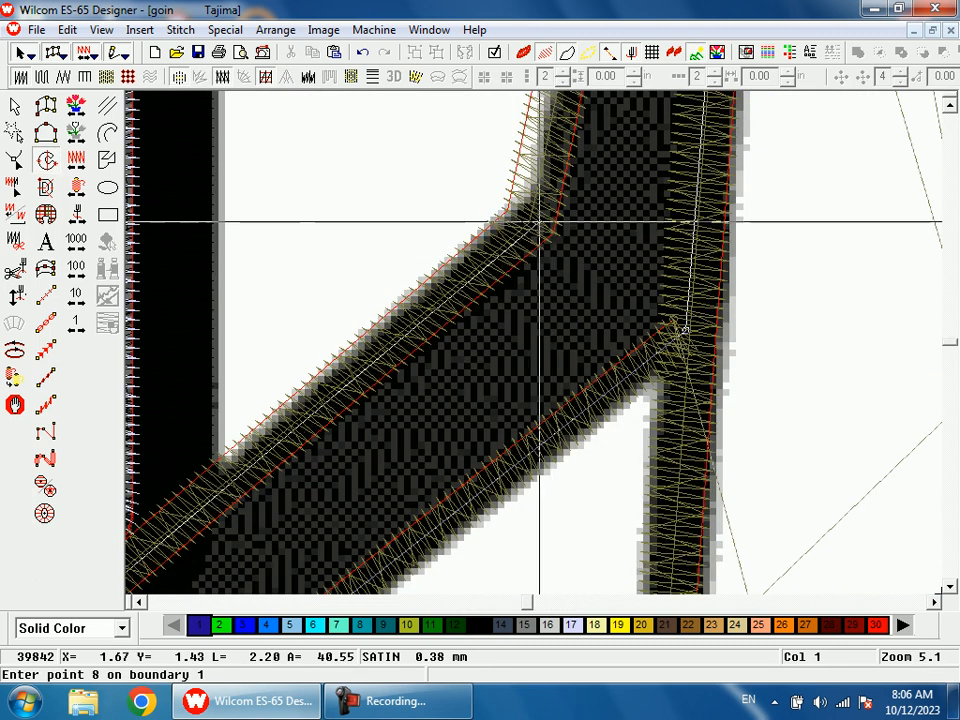
{"action": "left_click", "coordinate": [546, 221]}
Finish the left wing boundary at the stripe's upper end and generate the Complex Fill
{"action": "key", "text": "shift+z"}
{"action": "key", "text": "b"}
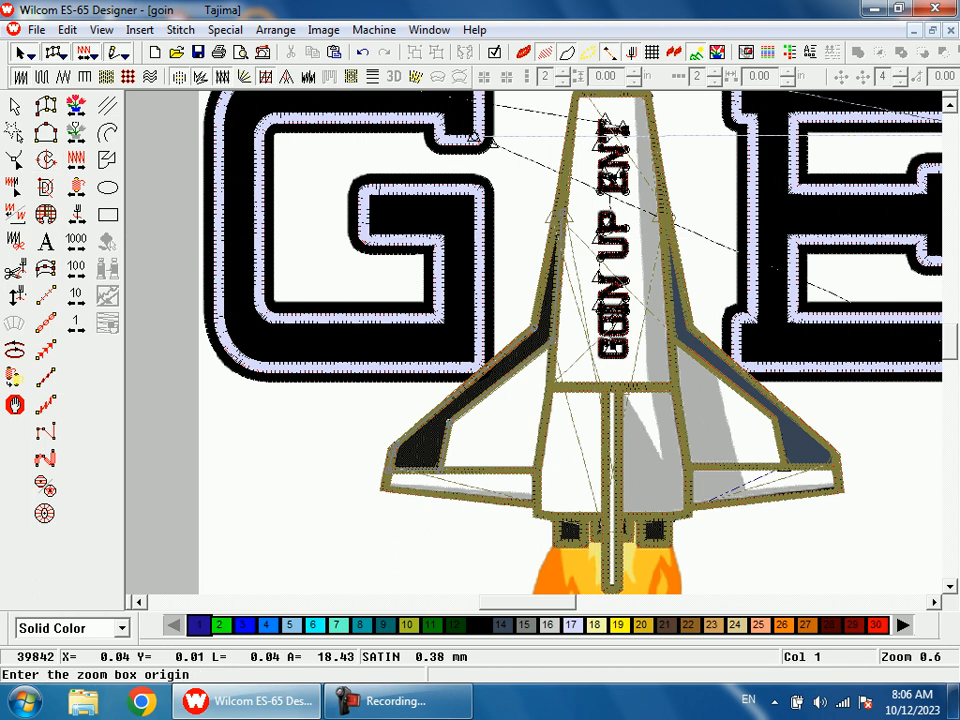
{"action": "left_click_drag", "start_coordinate": [560, 232], "coordinate": [612, 268]}
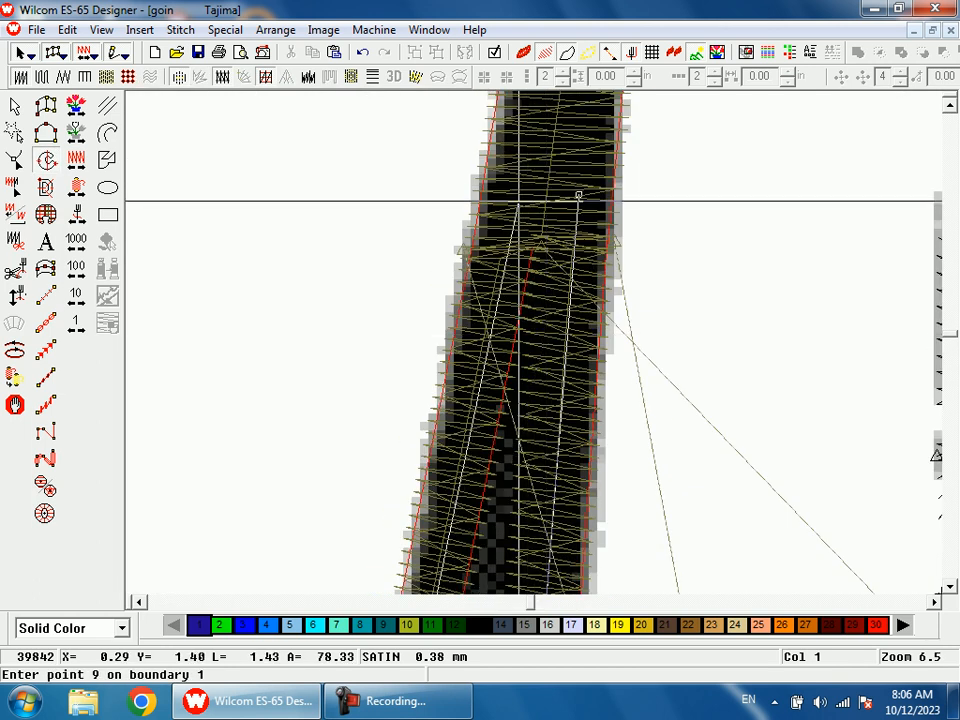
{"action": "left_click", "coordinate": [517, 196]}
{"action": "key", "text": "Return"}
{"action": "key", "text": "shift+z"}
{"action": "key", "text": "shift+z"}
Assign color 14 to the left wing fill and adjust its Complex Fill properties
{"action": "left_click", "coordinate": [14, 113]}
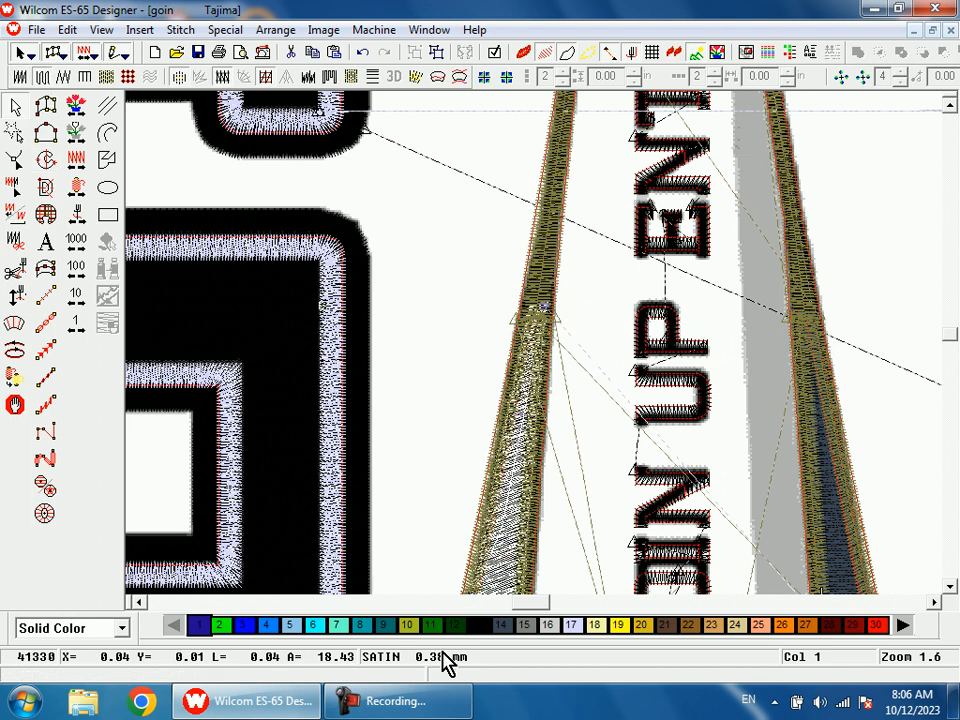
{"action": "left_click", "coordinate": [500, 625]}
{"action": "double_click", "coordinate": [561, 469]}
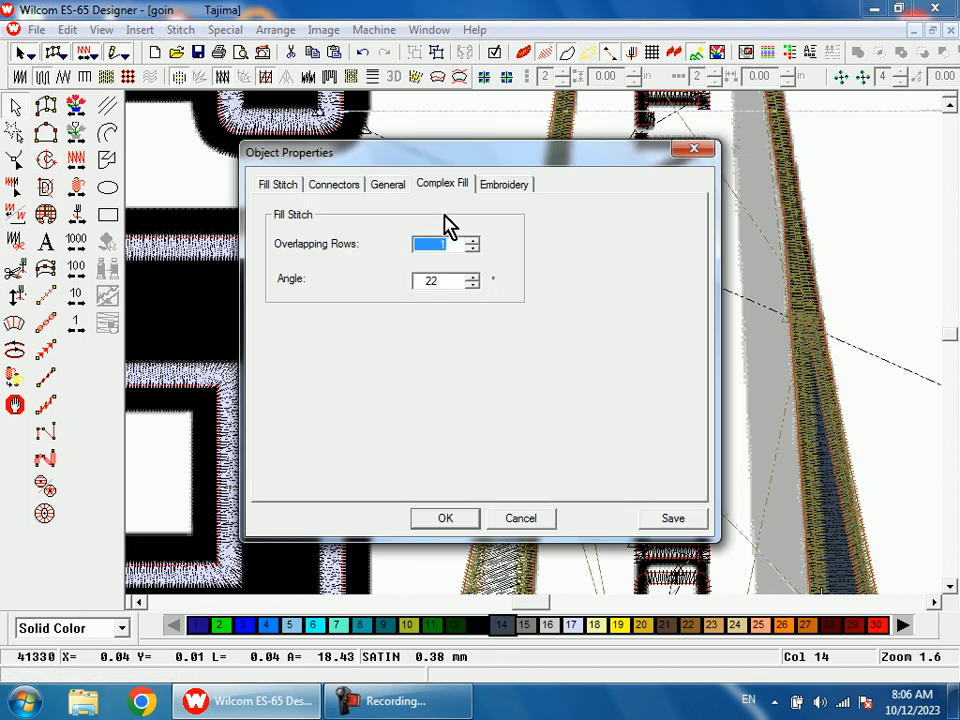
{"action": "key", "text": "Return"}
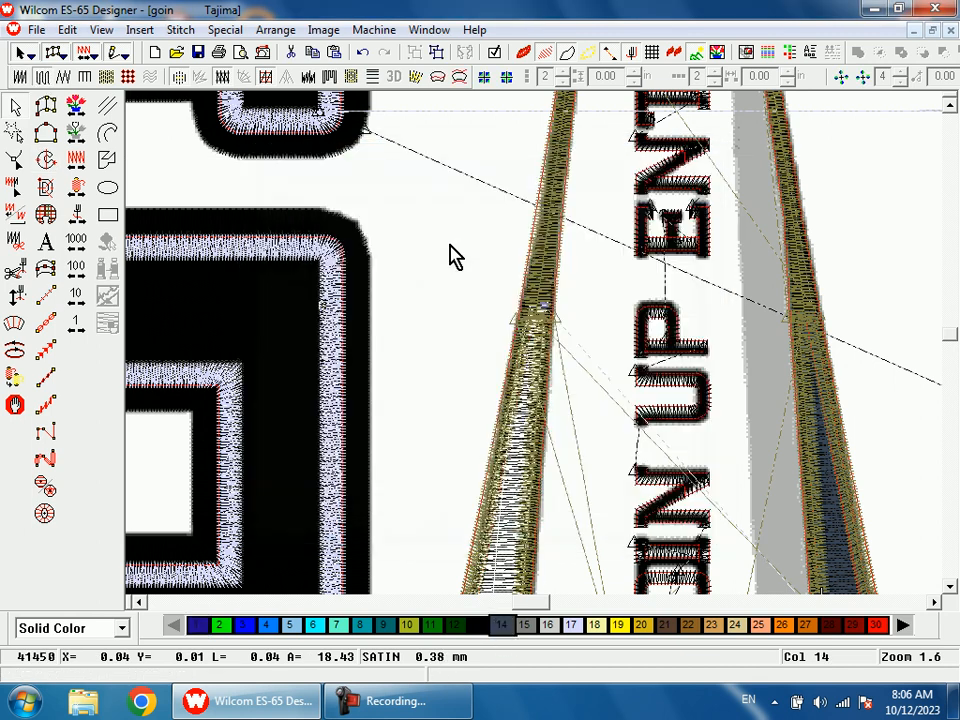
{"action": "key", "text": "shift+z"}
{"action": "key", "text": "Escape"}
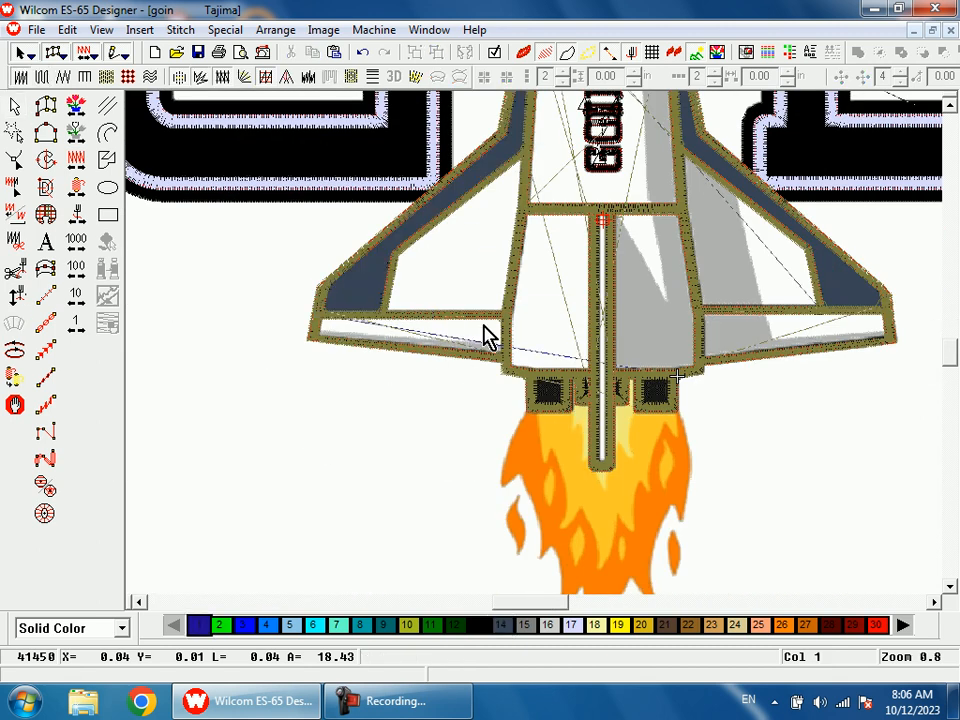
Digitize the left engine's black square as a four-point satin column with its edges tucked under the surrounding outline, and select it
{"action": "key", "text": "space"}
{"action": "key", "text": "b"}
{"action": "left_click_drag", "start_coordinate": [541, 357], "coordinate": [583, 425]}
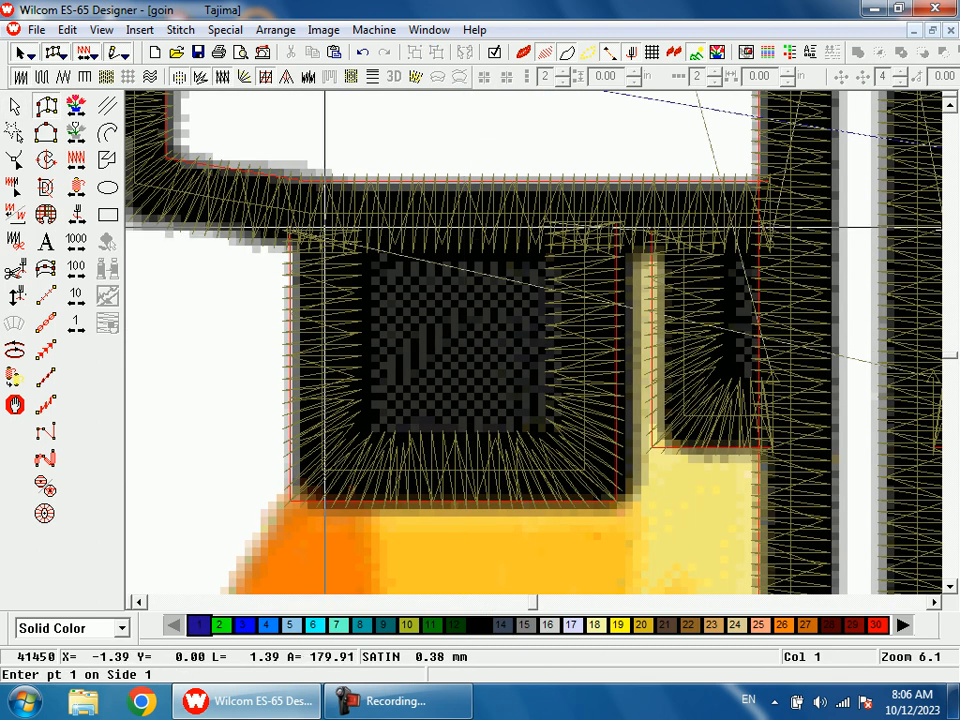
{"action": "left_click", "coordinate": [319, 213]}
{"action": "left_click", "coordinate": [585, 213]}
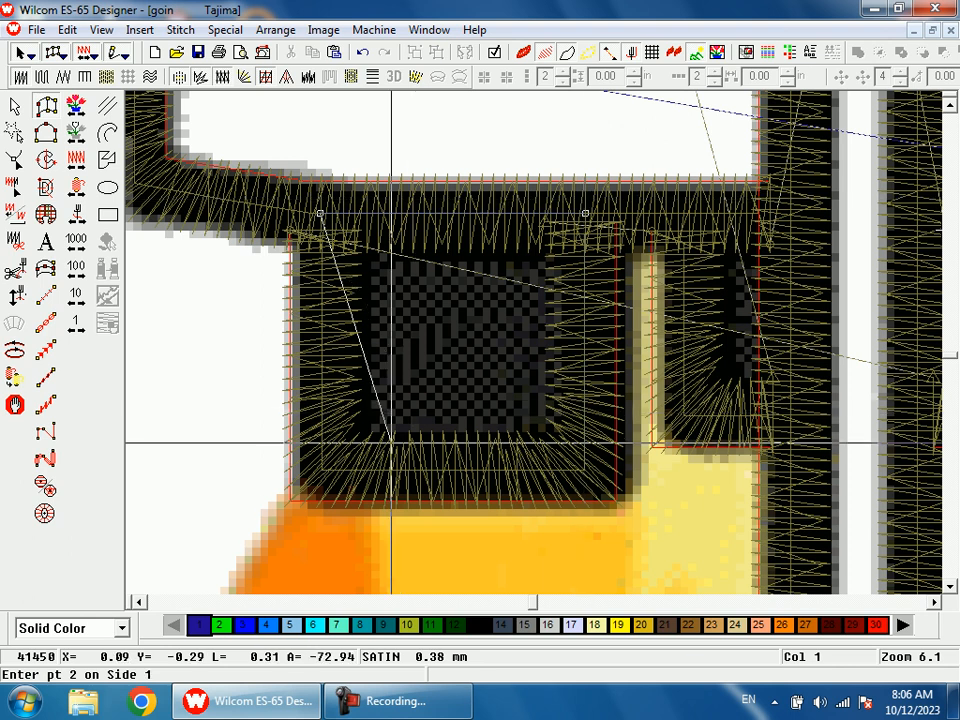
{"action": "left_click", "coordinate": [320, 469]}
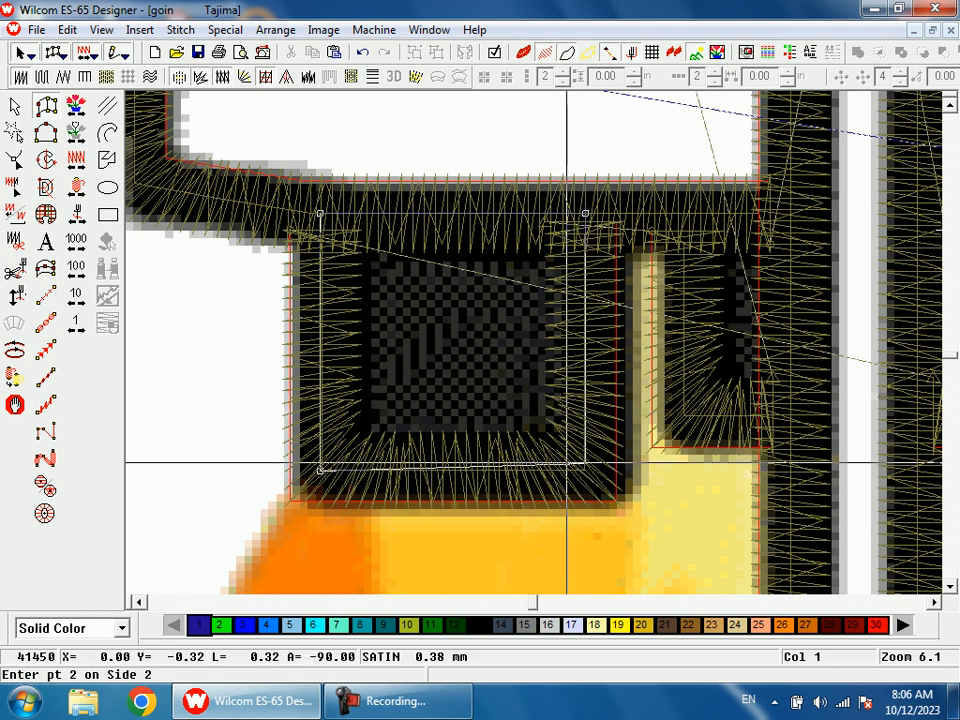
{"action": "left_click", "coordinate": [585, 469]}
{"action": "key", "text": "Return"}
{"action": "left_click", "coordinate": [15, 105]}
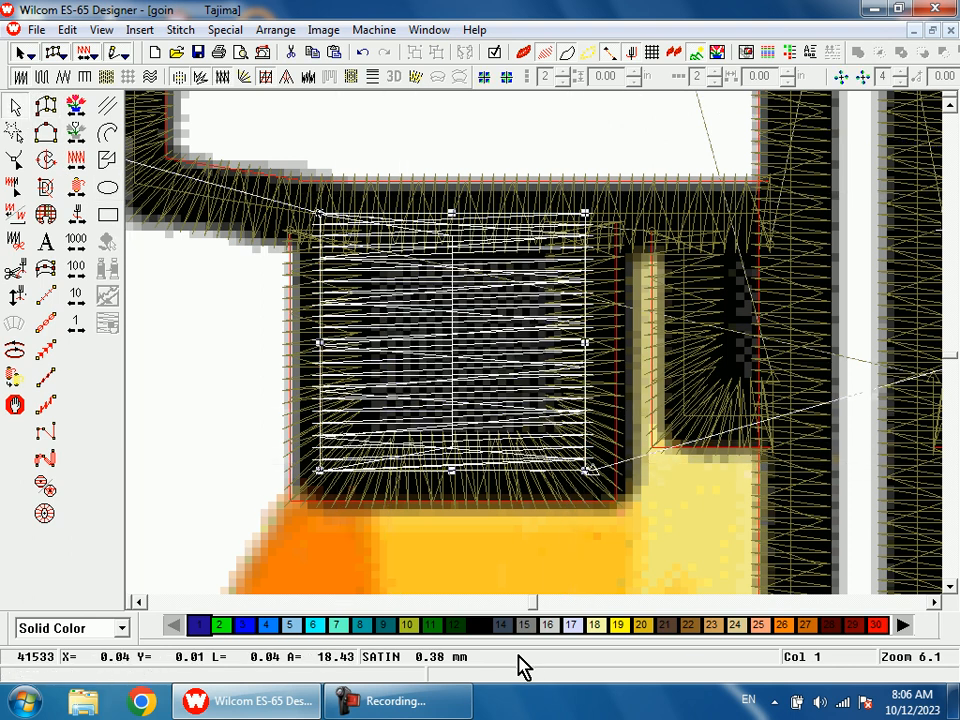
Digitize the small black engine area just left of the tail fin as a four-point satin column in color 14
{"action": "key", "text": "Escape"}
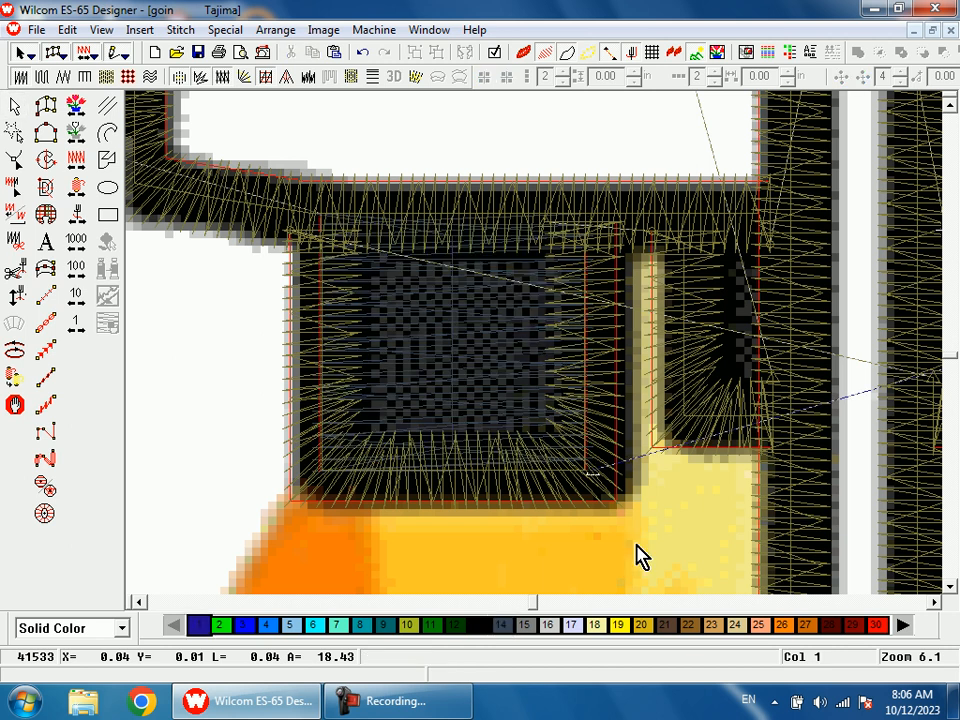
{"action": "key", "text": "shift+Tab"}
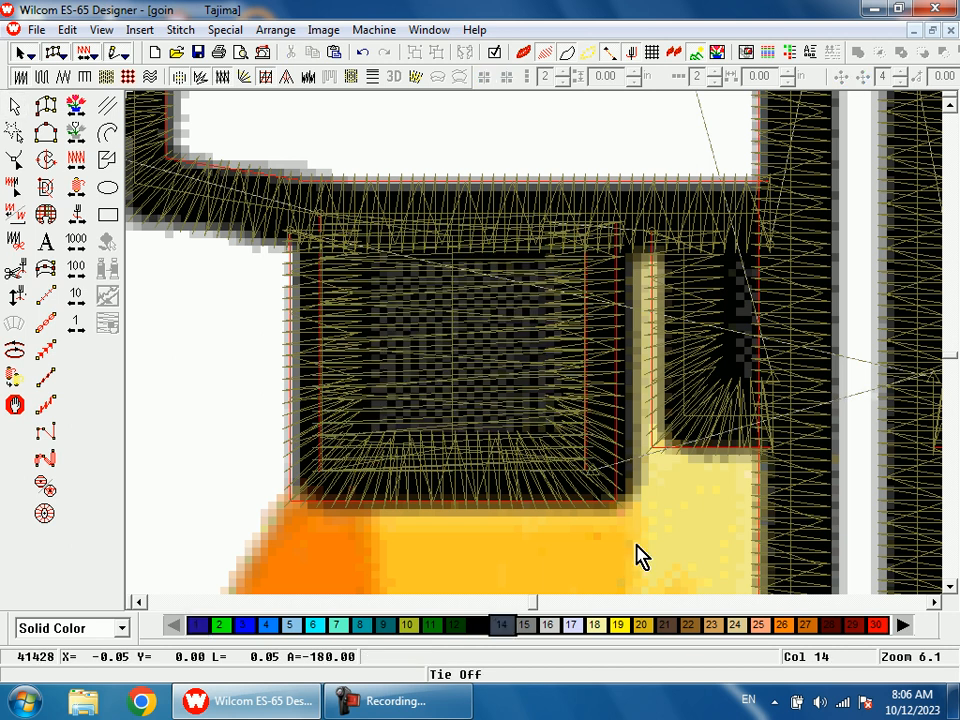
{"action": "key", "text": "Tab"}
{"action": "key", "text": "space"}
{"action": "left_click", "coordinate": [690, 213]}
{"action": "left_click", "coordinate": [792, 212]}
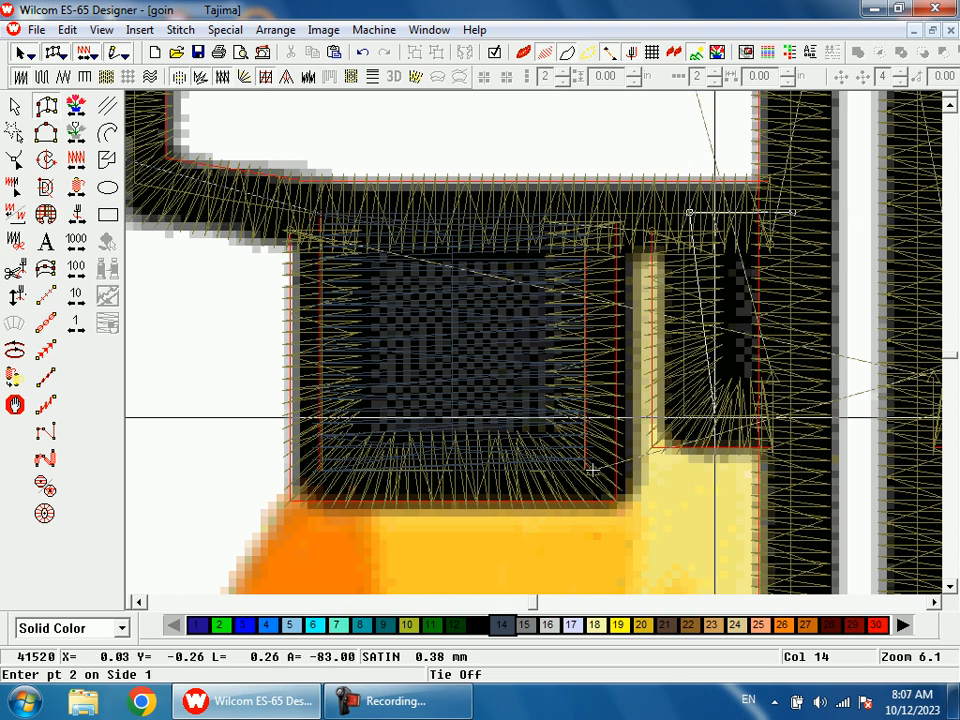
{"action": "left_click", "coordinate": [690, 416]}
{"action": "left_click", "coordinate": [792, 416]}
{"action": "key", "text": "Return"}
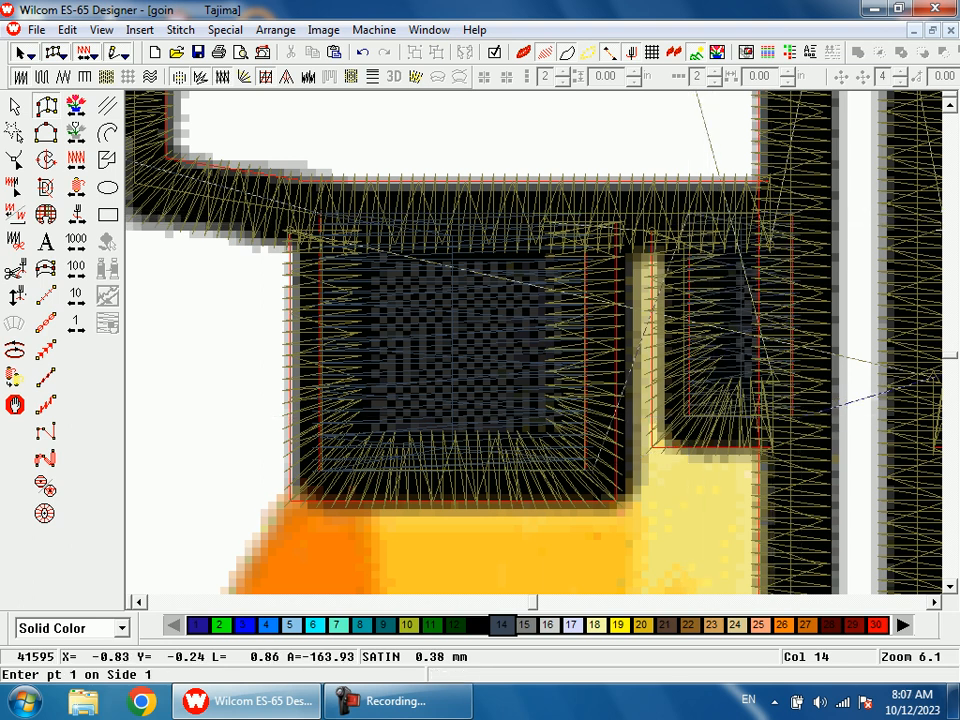
Digitize the matching small engine area just right of the tail fin as a four-point color 14 satin column tucked under its outline
{"action": "key", "text": "shift+z"}
{"action": "key", "text": "shift+z"}
{"action": "key", "text": "shift+z"}
{"action": "key", "text": "b"}
{"action": "left_click_drag", "start_coordinate": [558, 308], "coordinate": [640, 366]}
{"action": "left_click", "coordinate": [491, 234]}
{"action": "left_click", "coordinate": [373, 234]}
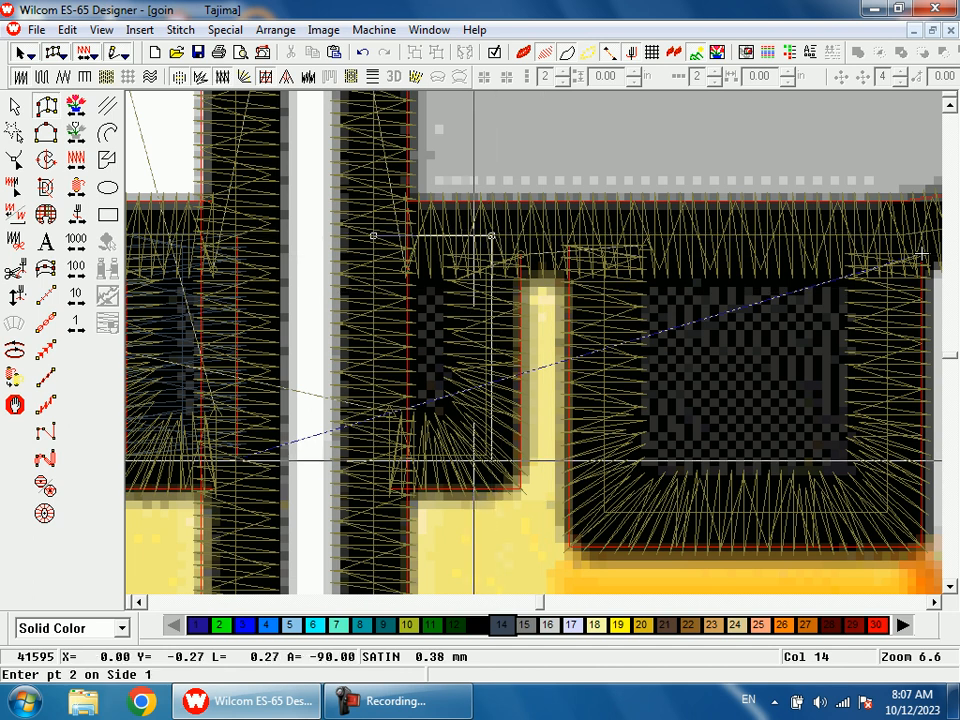
{"action": "left_click", "coordinate": [491, 458]}
{"action": "left_click", "coordinate": [387, 458]}
{"action": "key", "text": "Return"}
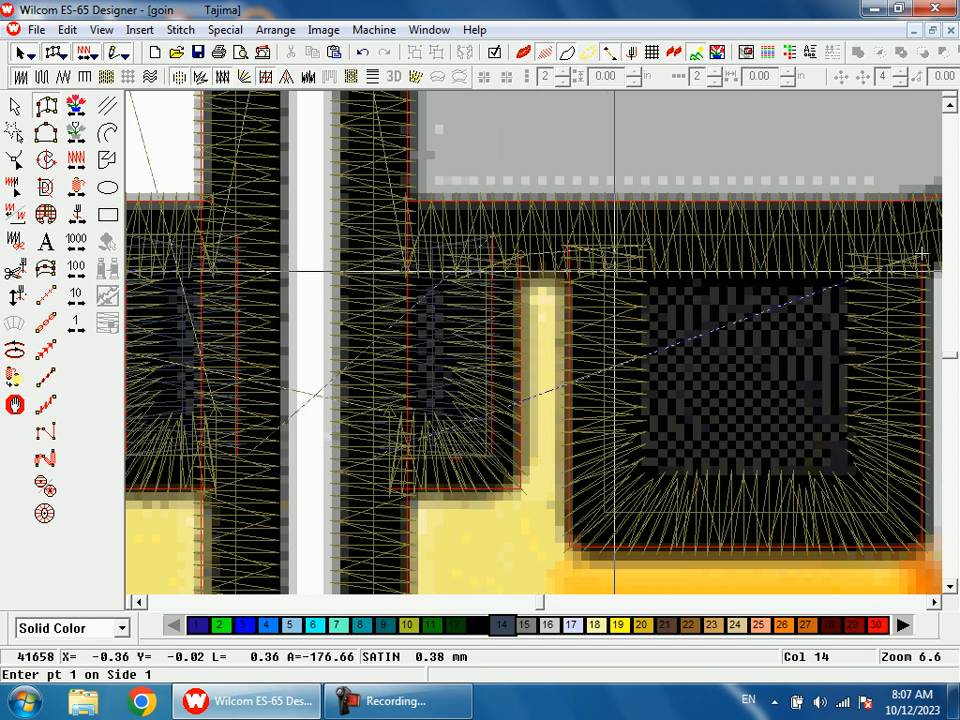
Digitize the right engine's black square as a four-point satin column in color 14, with its edges under the surrounding outline
{"action": "left_click", "coordinate": [606, 233]}
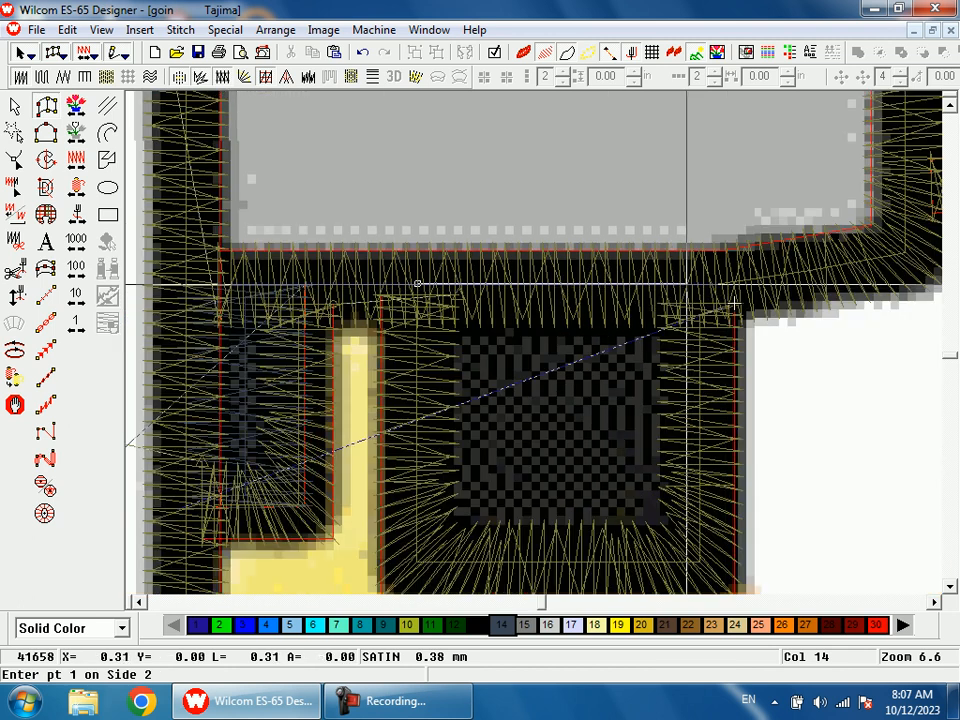
{"action": "left_click", "coordinate": [698, 284]}
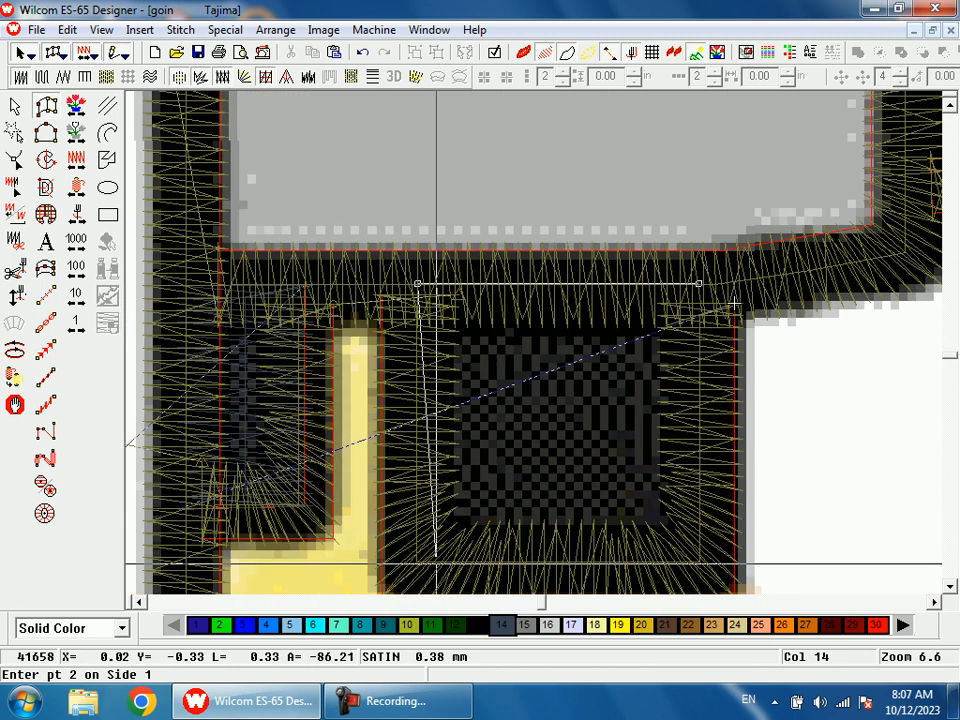
{"action": "left_click", "coordinate": [471, 445]}
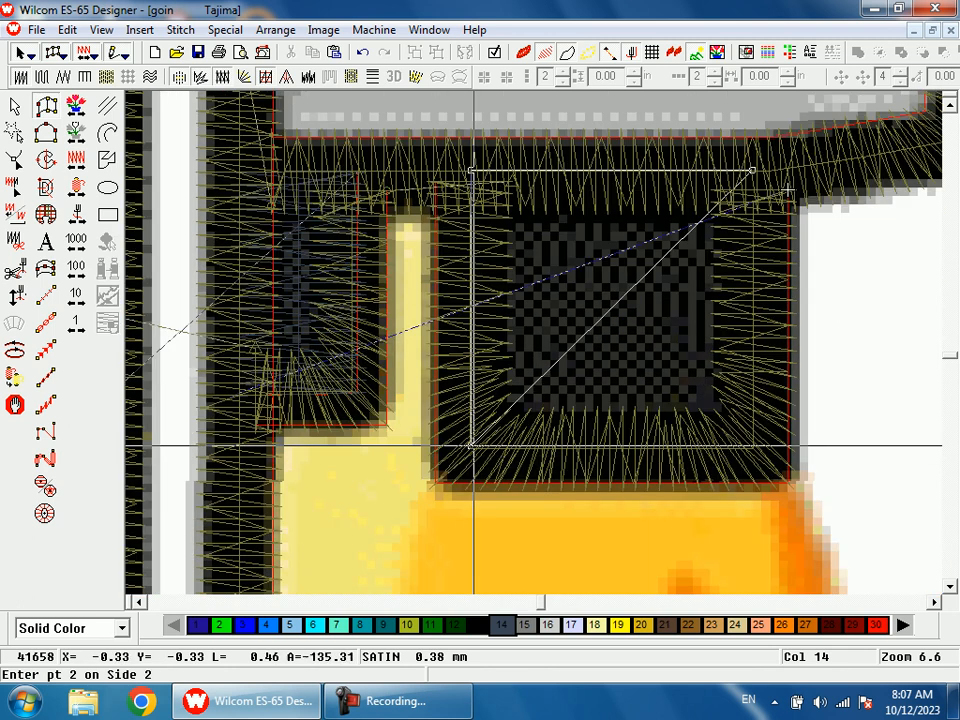
{"action": "left_click", "coordinate": [727, 444], "text": "ctrl"}
{"action": "key", "text": "Return"}
Preview the design as realistic stitching without the background artwork, and inspect the engines, wings and nose
{"action": "key", "text": "shift+z"}
{"action": "key", "text": "shift+z"}
{"action": "key", "text": "shift+z"}
{"action": "scroll", "coordinate": [795, 492], "scroll_direction": "up", "scroll_amount": 2}
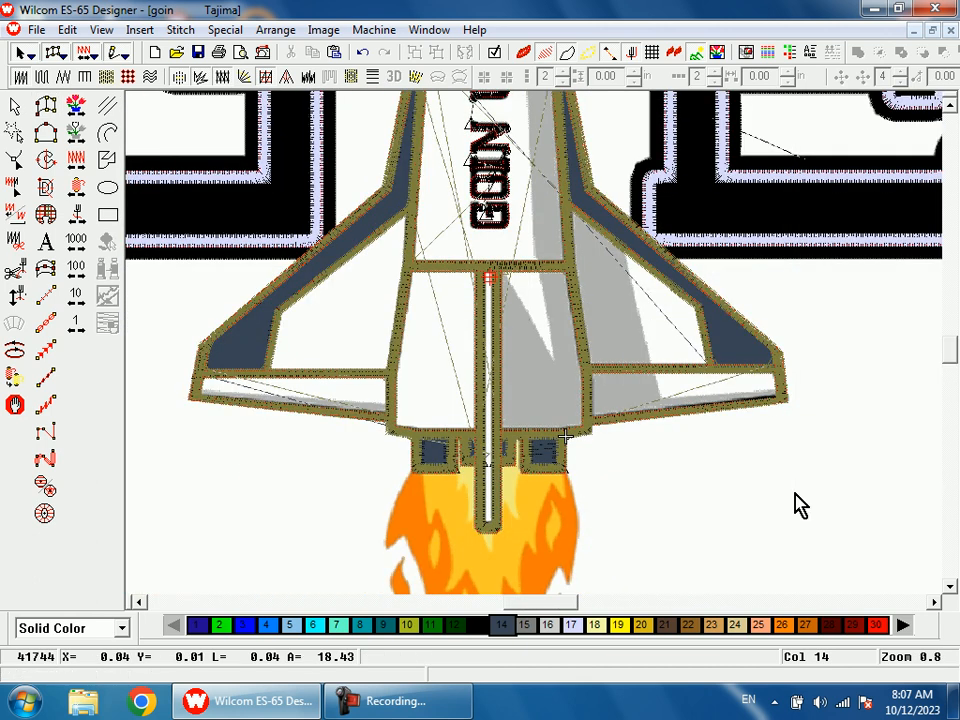
{"action": "key", "text": "t"}
{"action": "key", "text": "End"}
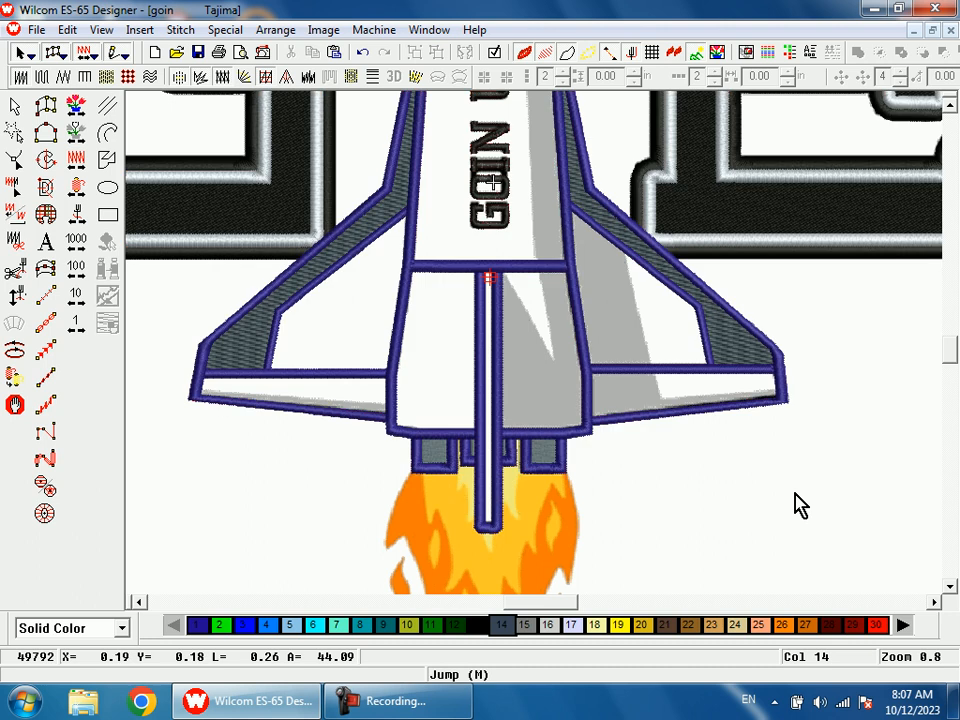
{"action": "key", "text": "d"}
{"action": "scroll", "coordinate": [800, 506], "scroll_direction": "up", "scroll_amount": 1}
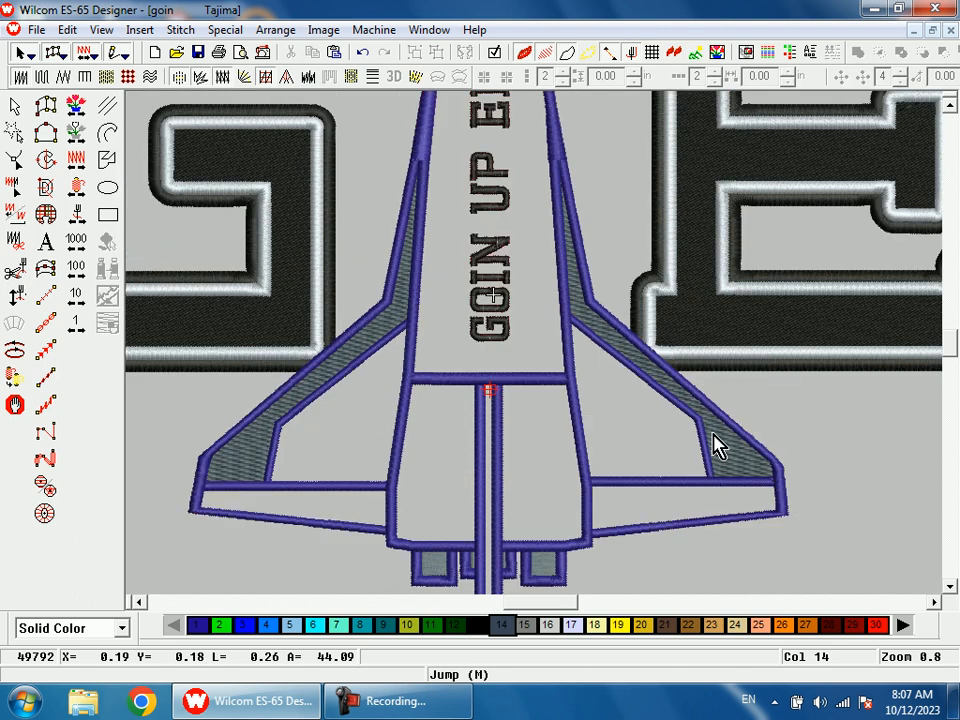
{"action": "key", "text": "shift+z"}
{"action": "key", "text": "z"}
{"action": "left_click_drag", "start_coordinate": [497, 171], "coordinate": [542, 253]}
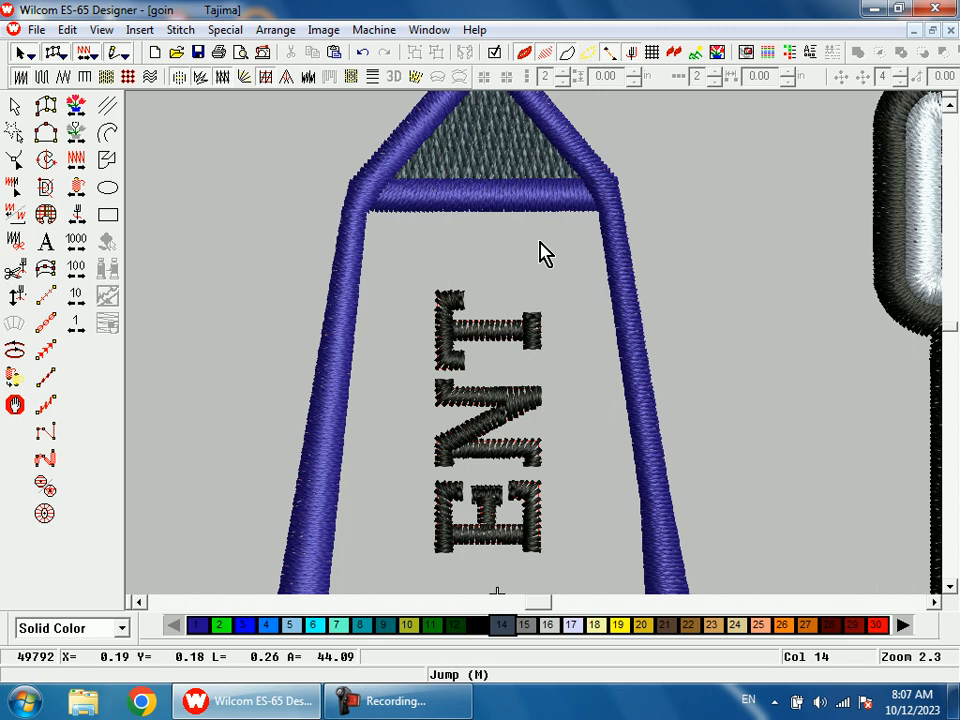
Display only the Dark Grey 1243 objects to check the nose and wing fills, and restore the full design view
{"action": "key", "text": "alt+v"}
{"action": "key", "text": "c"}
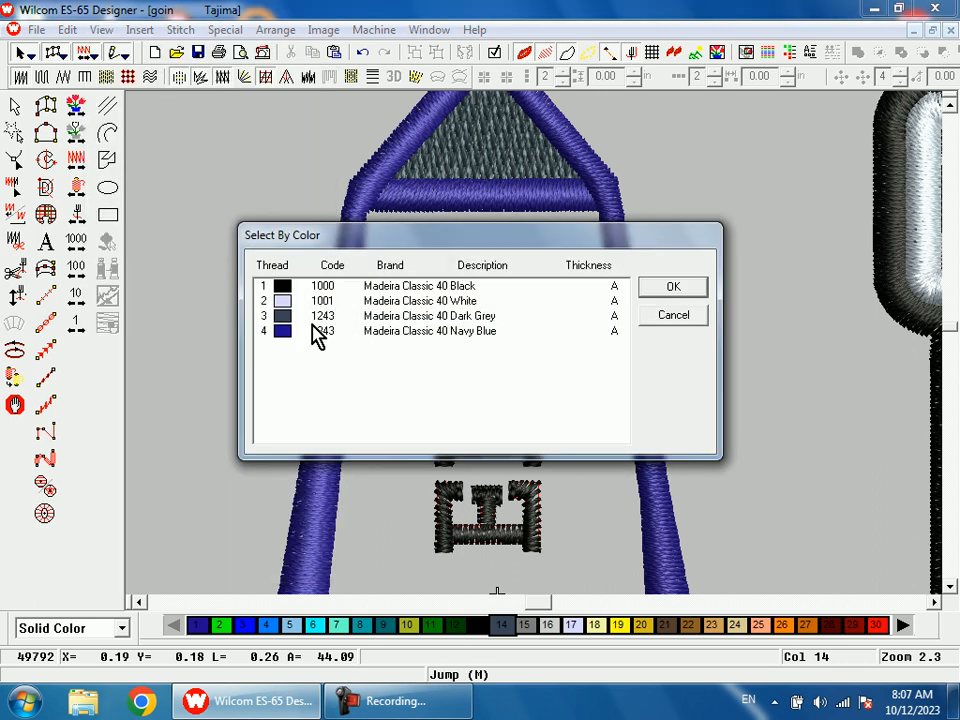
{"action": "left_click", "coordinate": [360, 316]}
{"action": "left_click", "coordinate": [654, 290]}
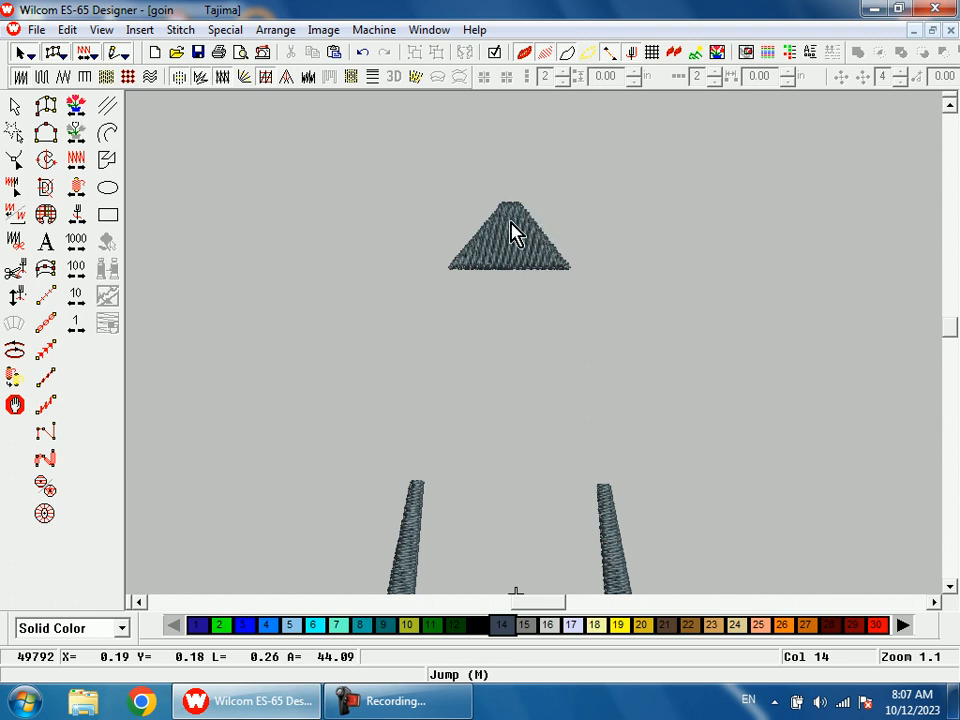
{"action": "scroll", "coordinate": [546, 283], "scroll_direction": "down", "scroll_amount": 4}
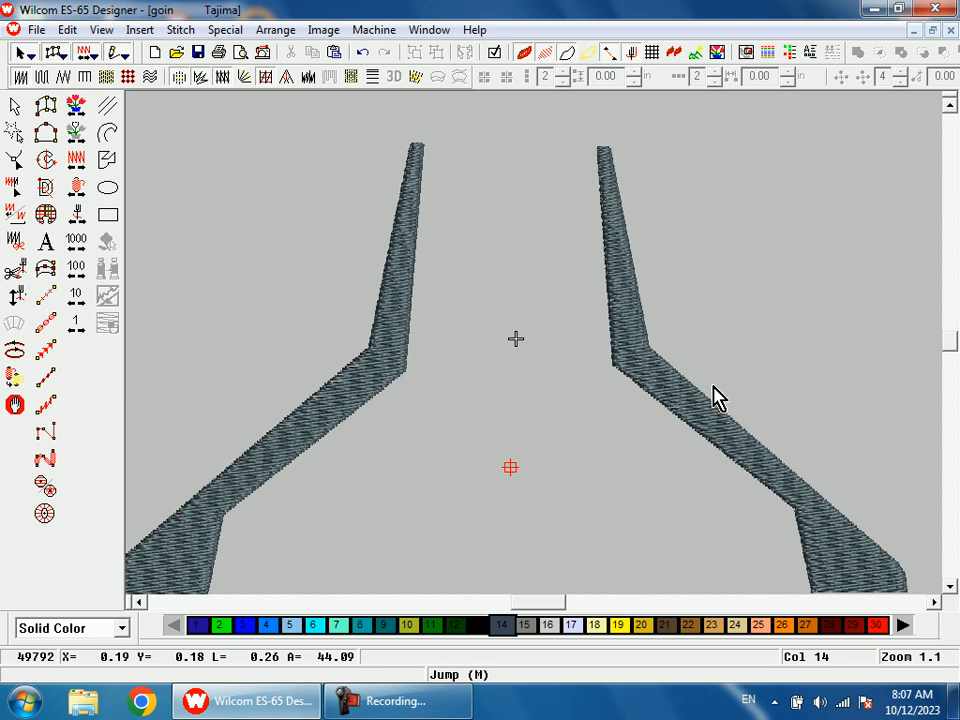
{"action": "key", "text": "shift+z"}
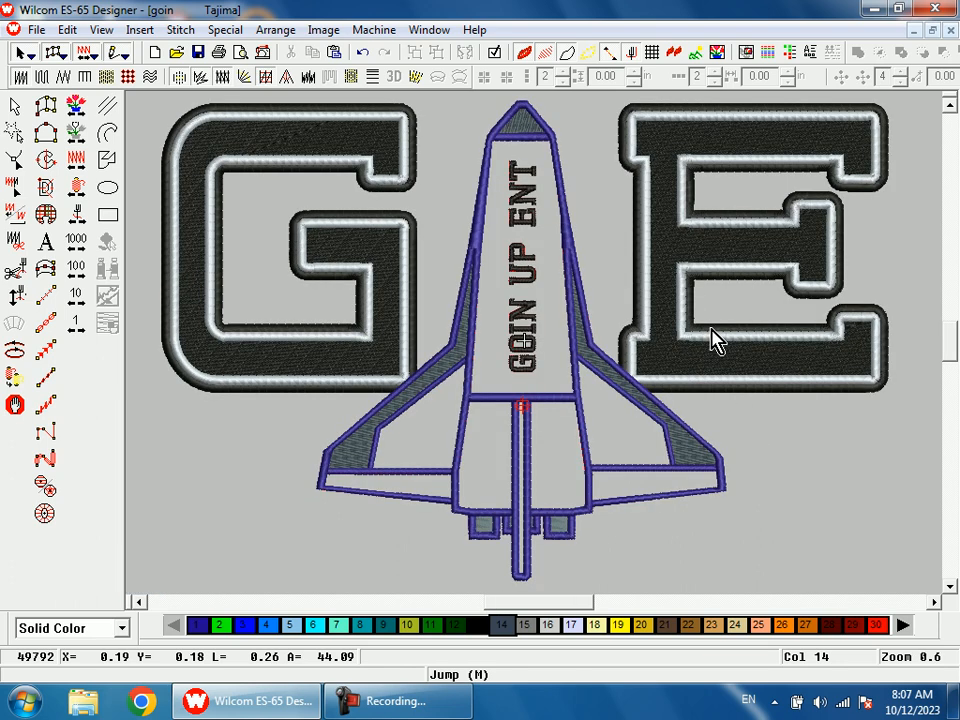
Isolate the Navy Blue 1343 shuttle outlines, select them all and recolor them black
{"action": "key", "text": "alt+v"}
{"action": "key", "text": "c"}
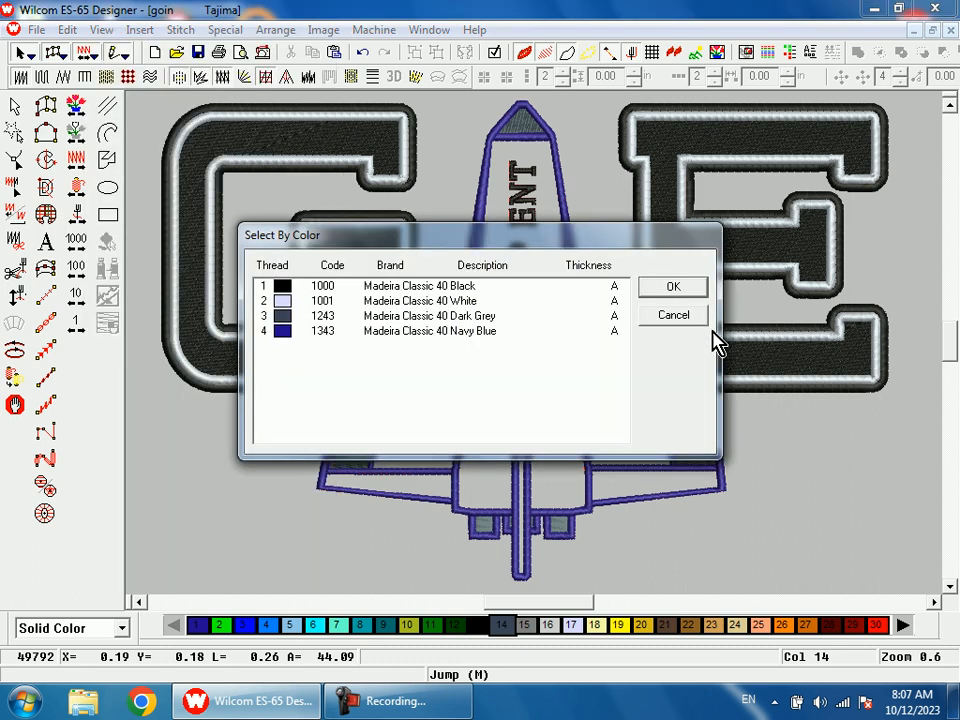
{"action": "left_click", "coordinate": [292, 331]}
{"action": "left_click", "coordinate": [671, 287]}
{"action": "left_click_drag", "start_coordinate": [519, 352], "coordinate": [740, 523]}
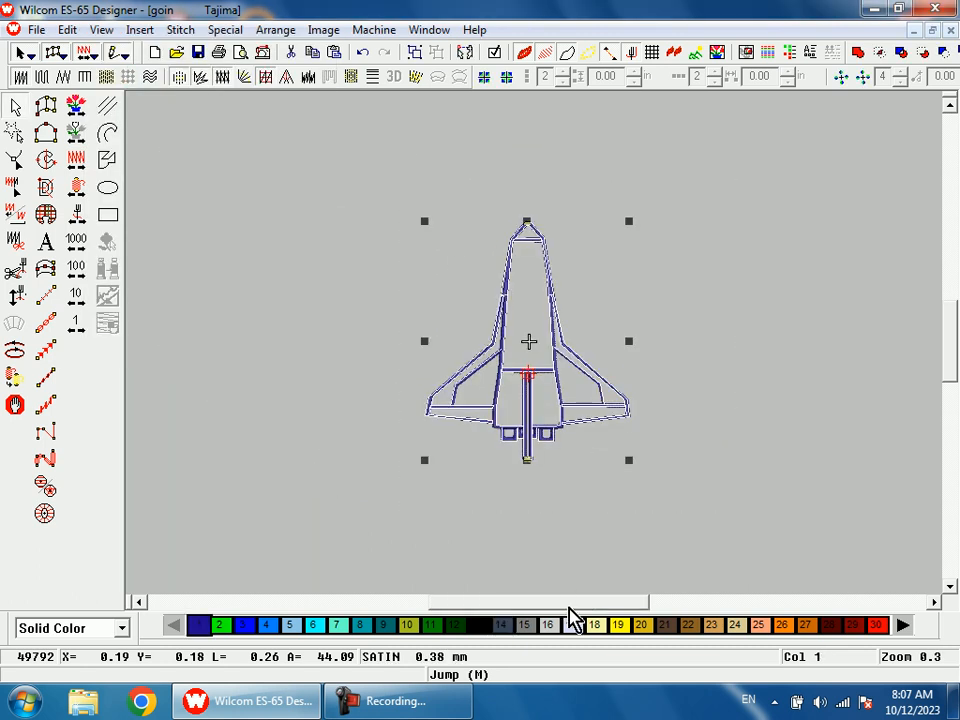
{"action": "left_click", "coordinate": [482, 624]}
{"action": "left_click", "coordinate": [762, 517]}
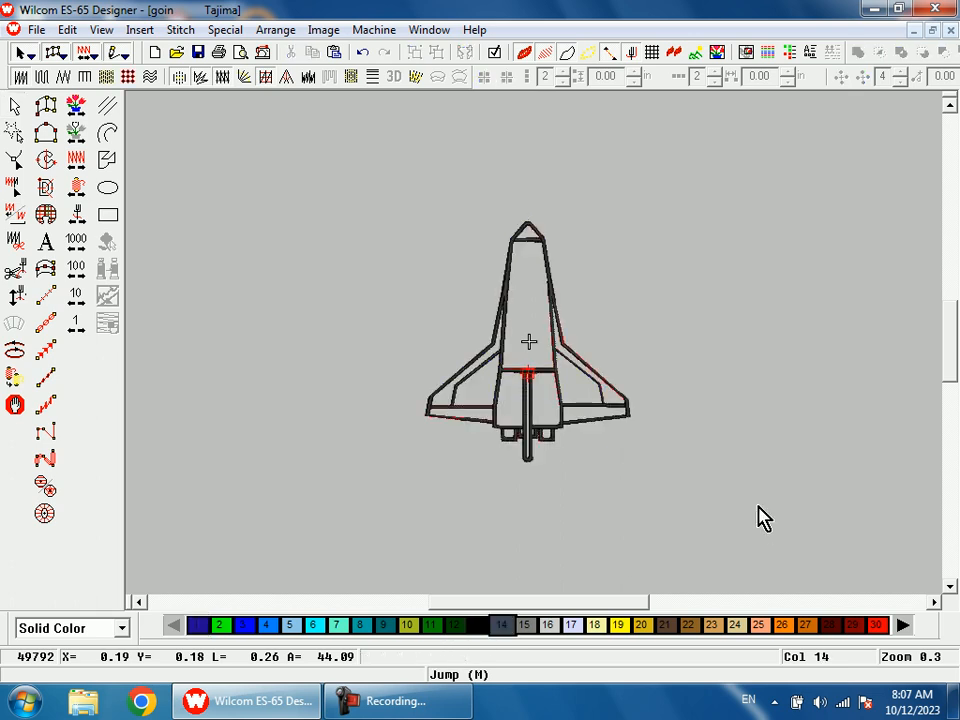
Show all thread colors and the background artwork again, and review the whole GE shuttle design against it
{"action": "key", "text": "0"}
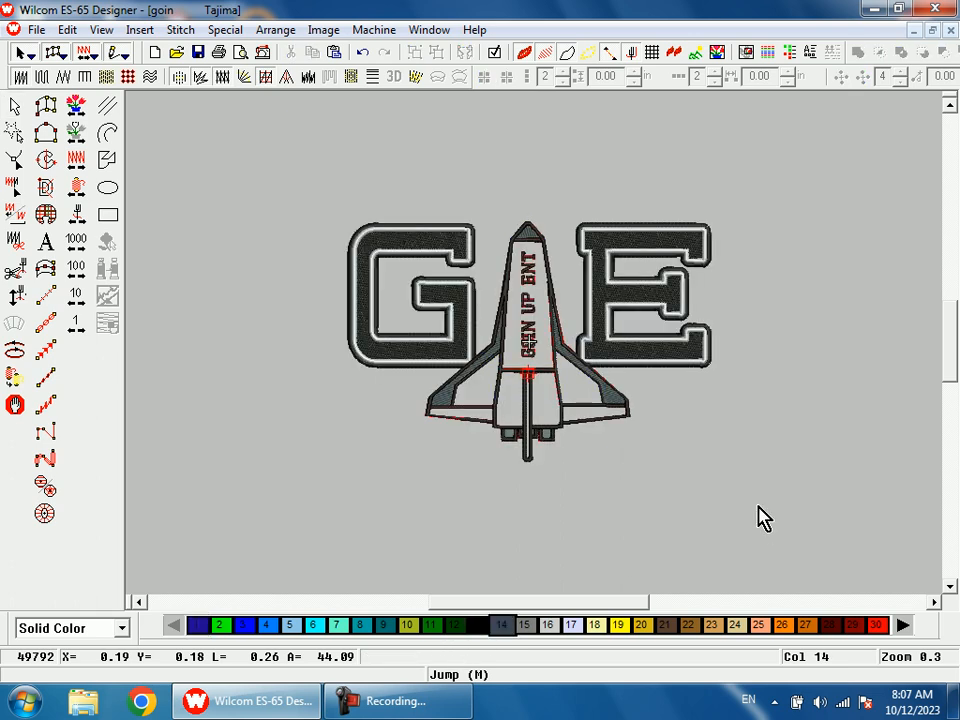
{"action": "key", "text": "1"}
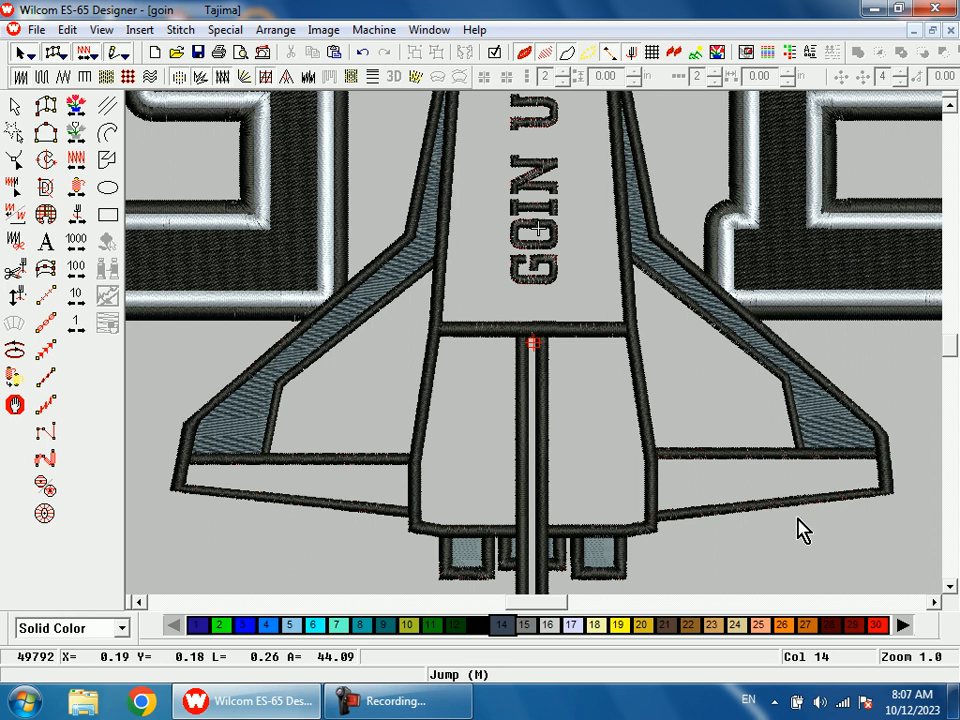
{"action": "scroll", "coordinate": [800, 530], "scroll_direction": "up", "scroll_amount": 5}
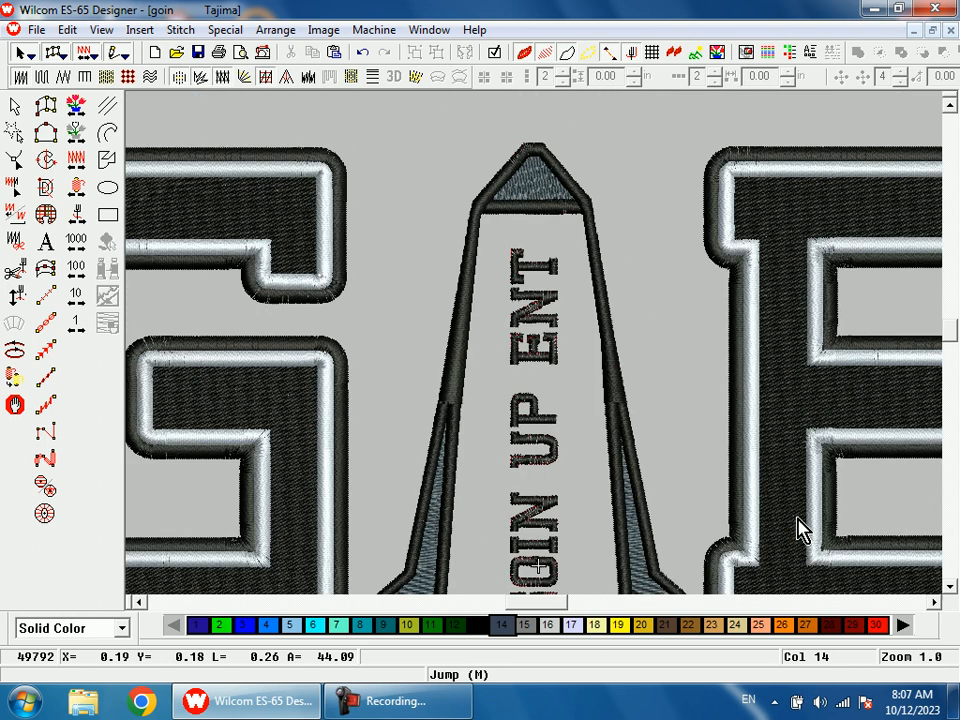
{"action": "key", "text": "shift+z"}
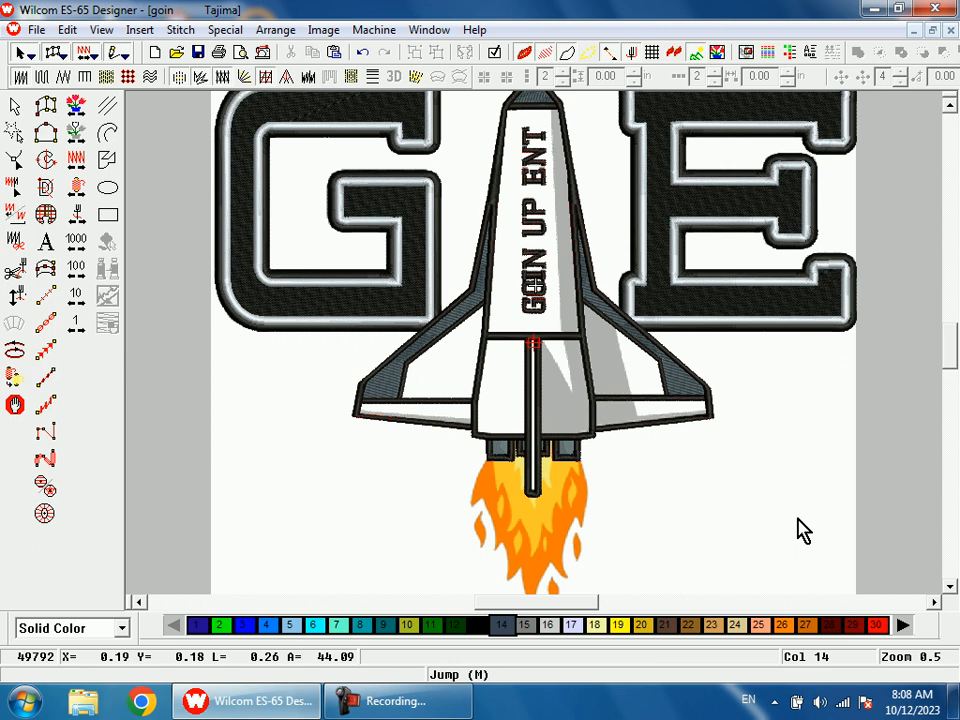
{"action": "key", "text": "shift+z"}
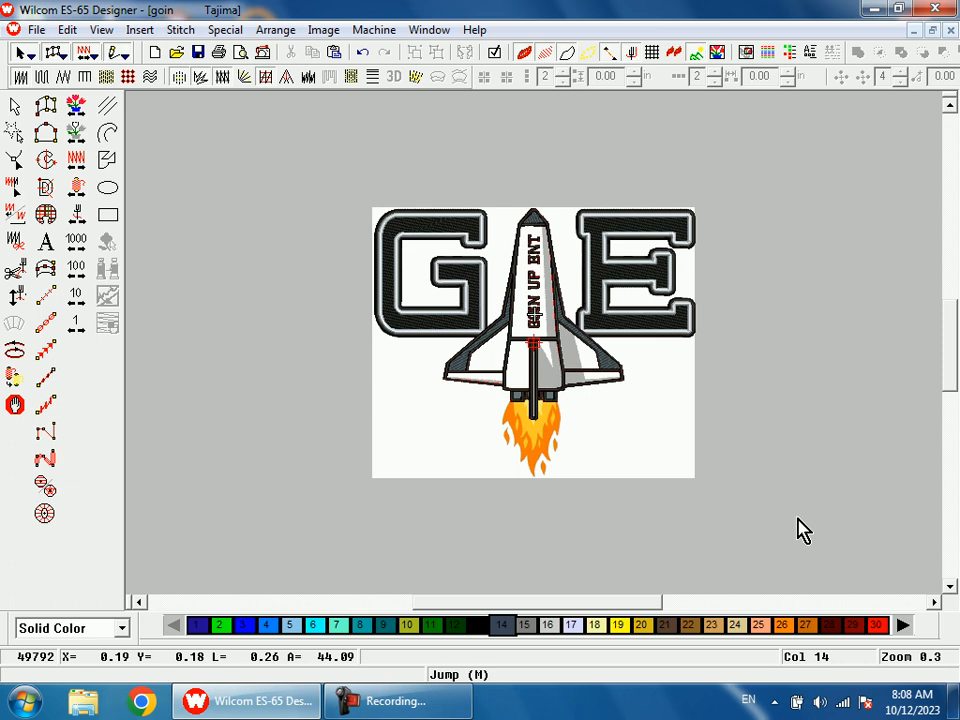